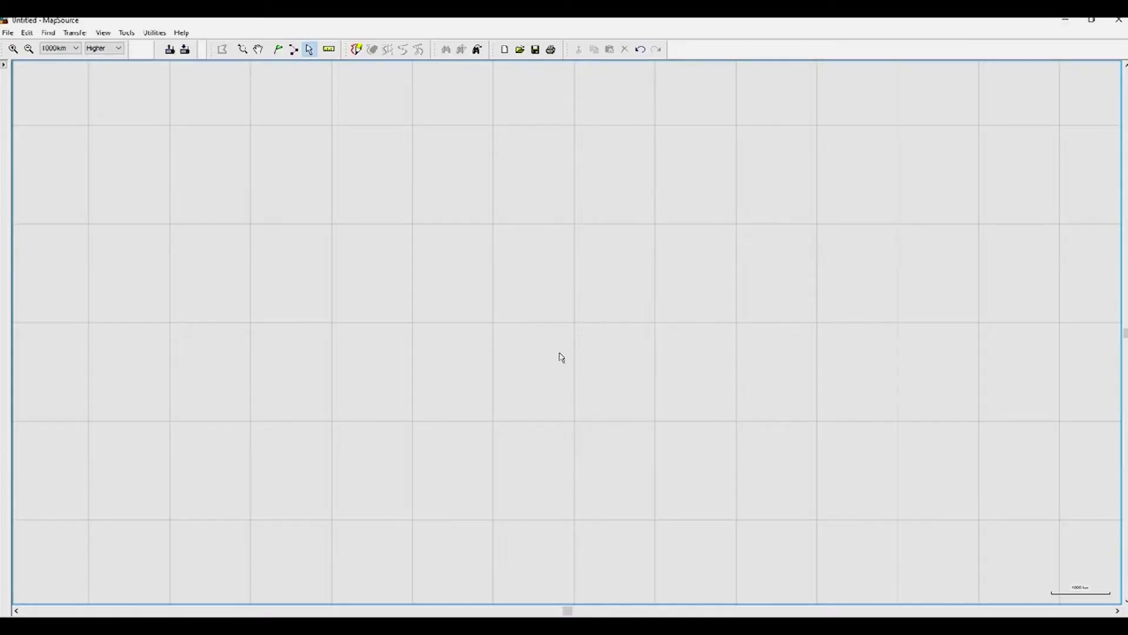
Zoom in on the blank grid of the new untitled MapSource document.
scroll(562, 357, up, 1)
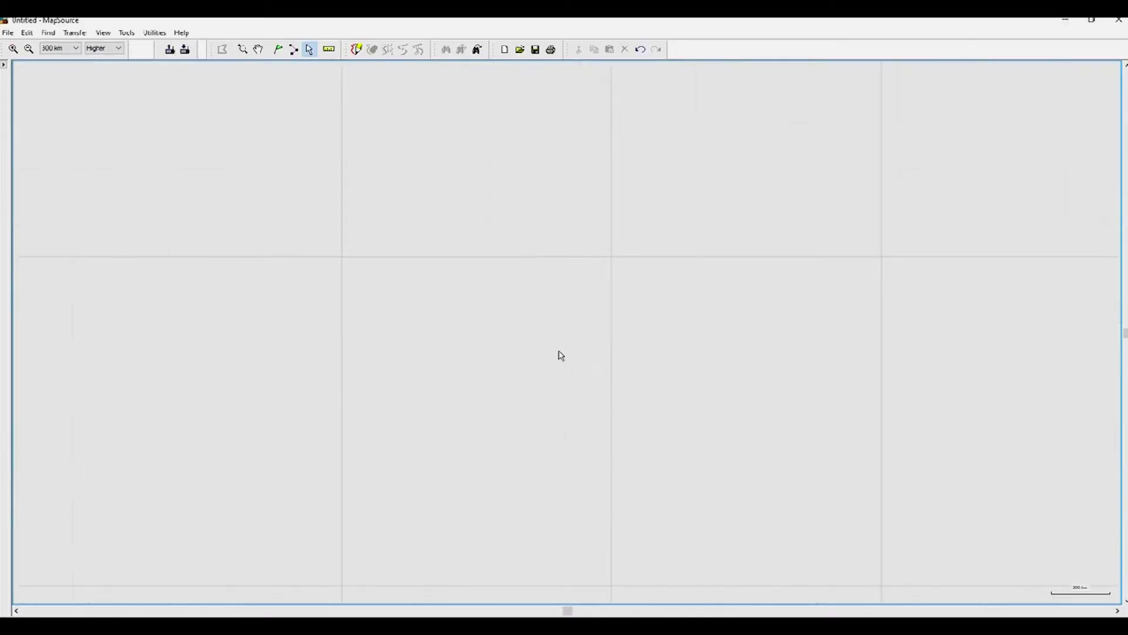
Switch the map product to T4A Traveller's Africa from the View menu.
click(104, 34)
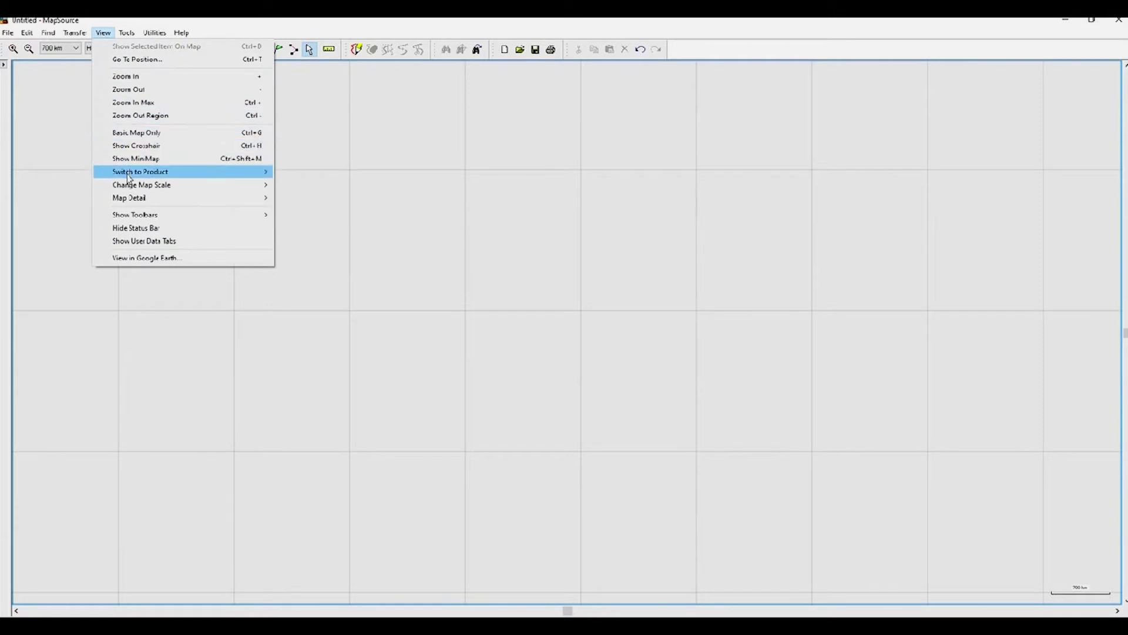
mouse_move(128, 174)
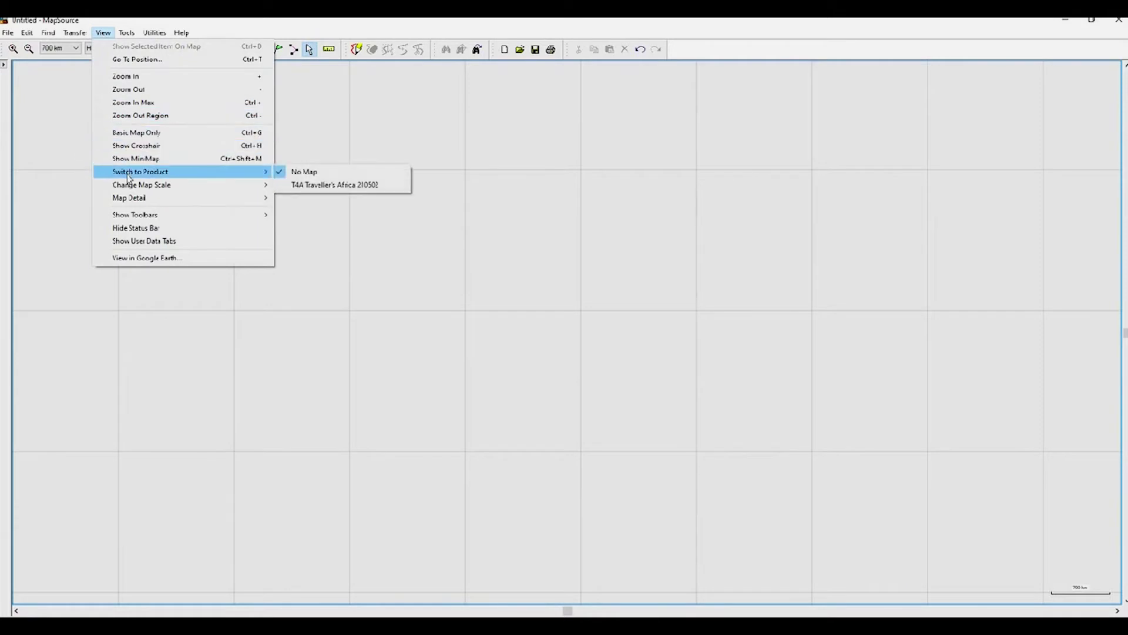
click(320, 190)
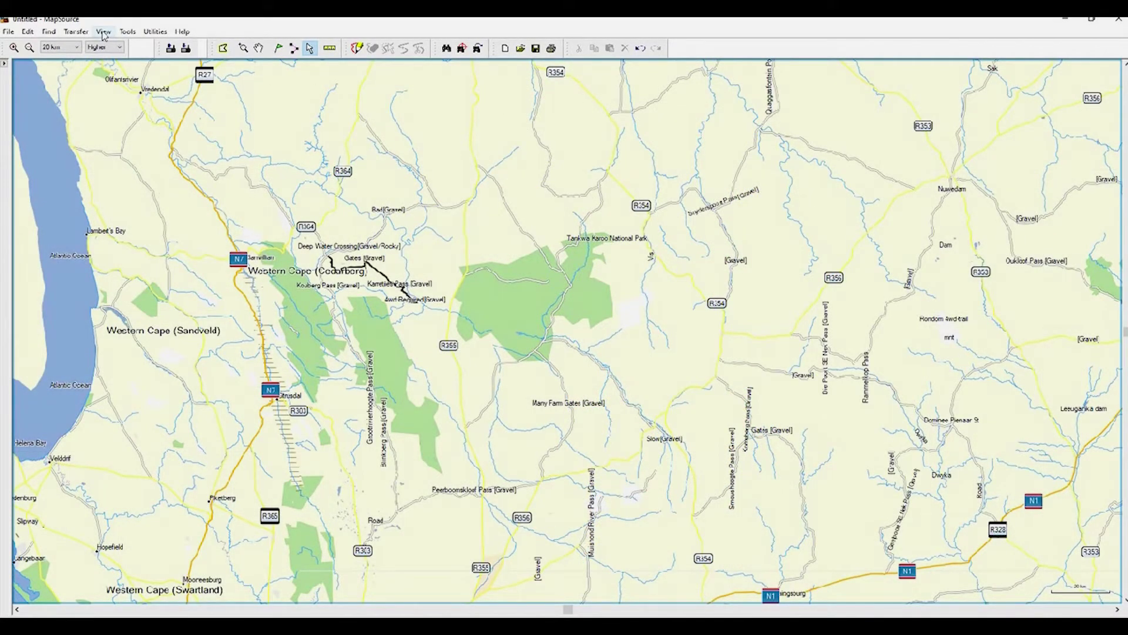
Open Preferences from the Edit menu, showing Symbol Size Normal and MiniMap Size Small.
click(103, 33)
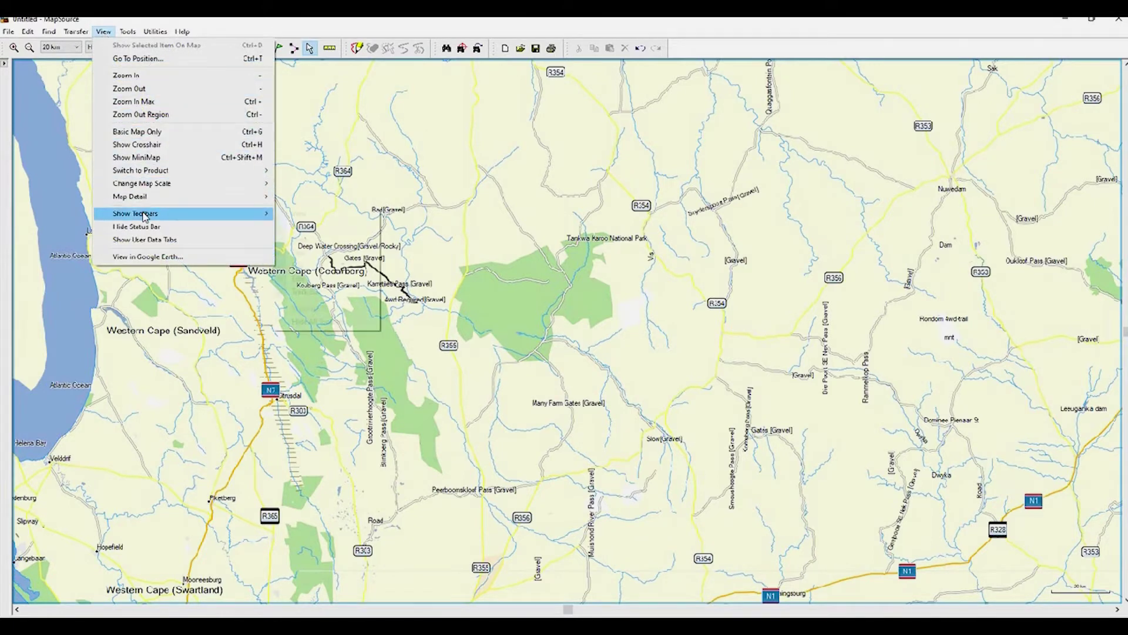
mouse_move(144, 217)
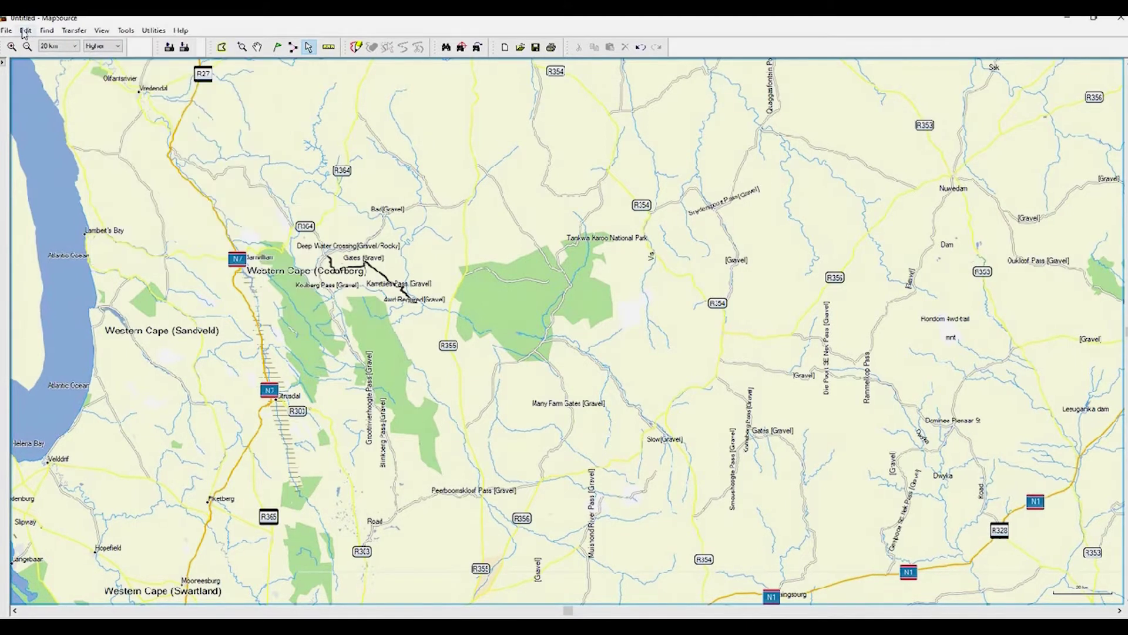
click(24, 32)
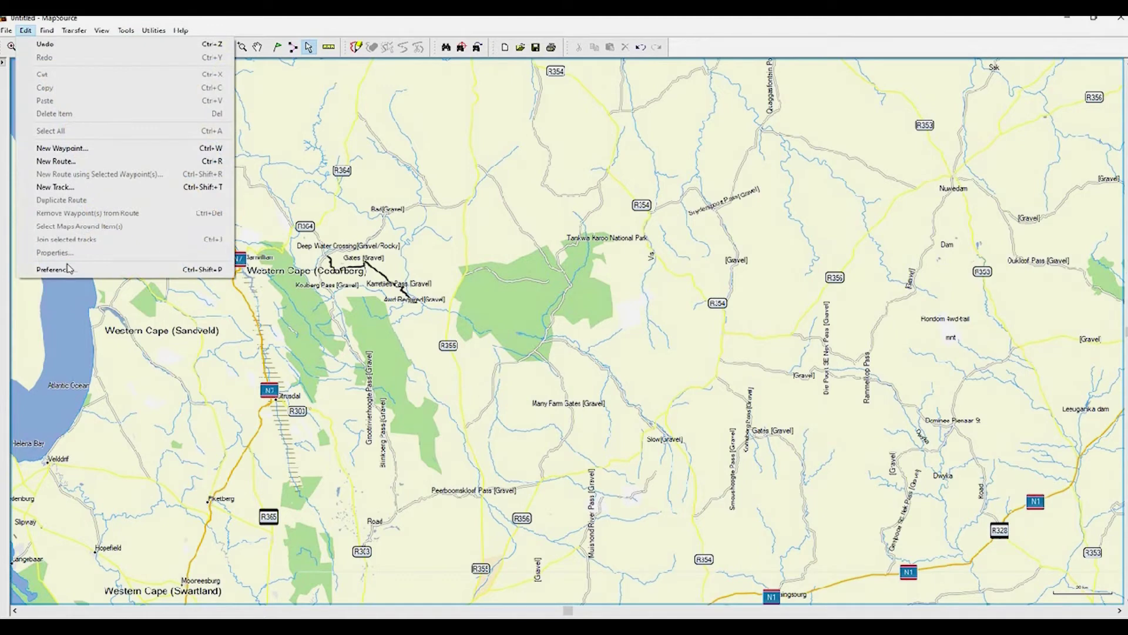
click(55, 270)
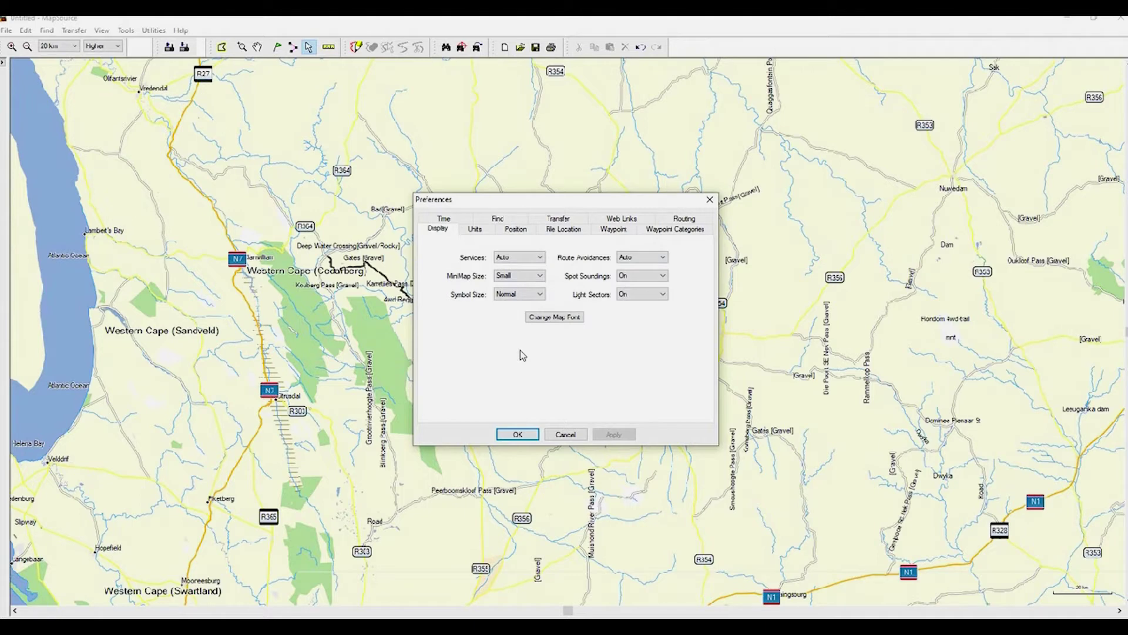
On the Routing tab keep Car/Motorcycle and leave Toll and Unpaved Roads unavoided.
click(681, 219)
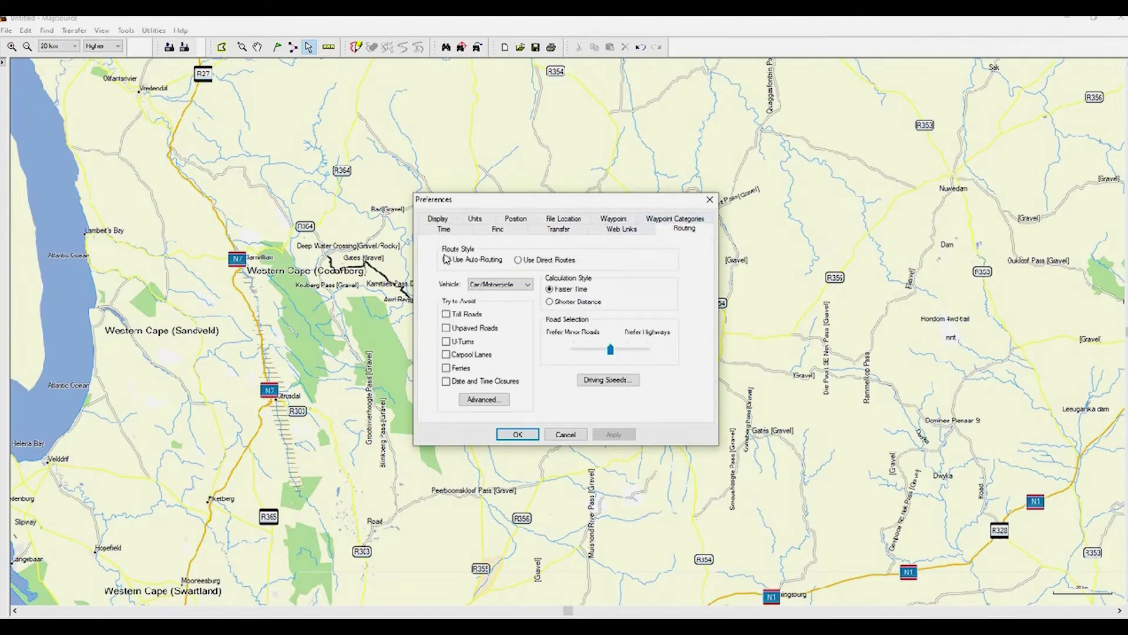
click(488, 286)
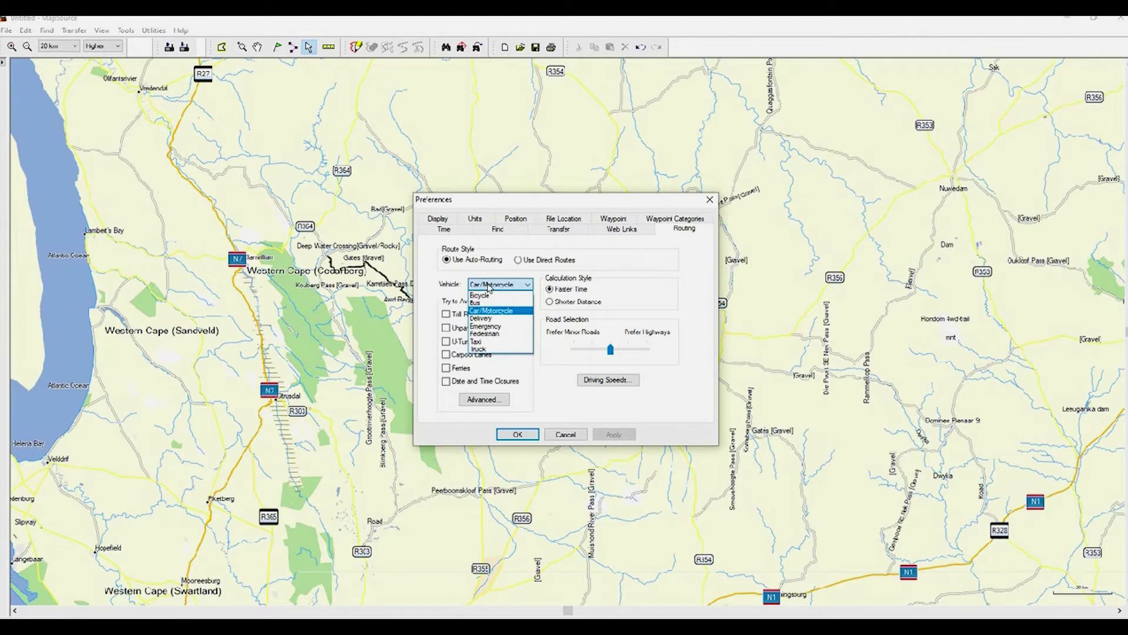
click(491, 312)
click(447, 314)
click(447, 328)
click(446, 314)
click(447, 328)
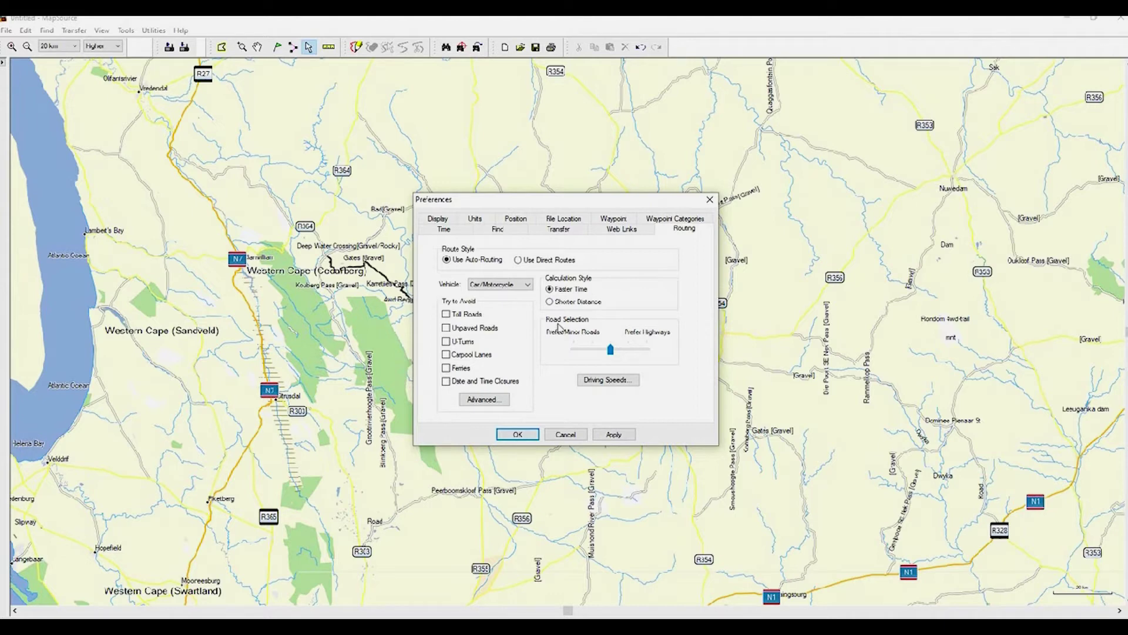
Set altitude and depth to Meters, area to square kilometres, temperature to Celsius, and apply.
click(484, 221)
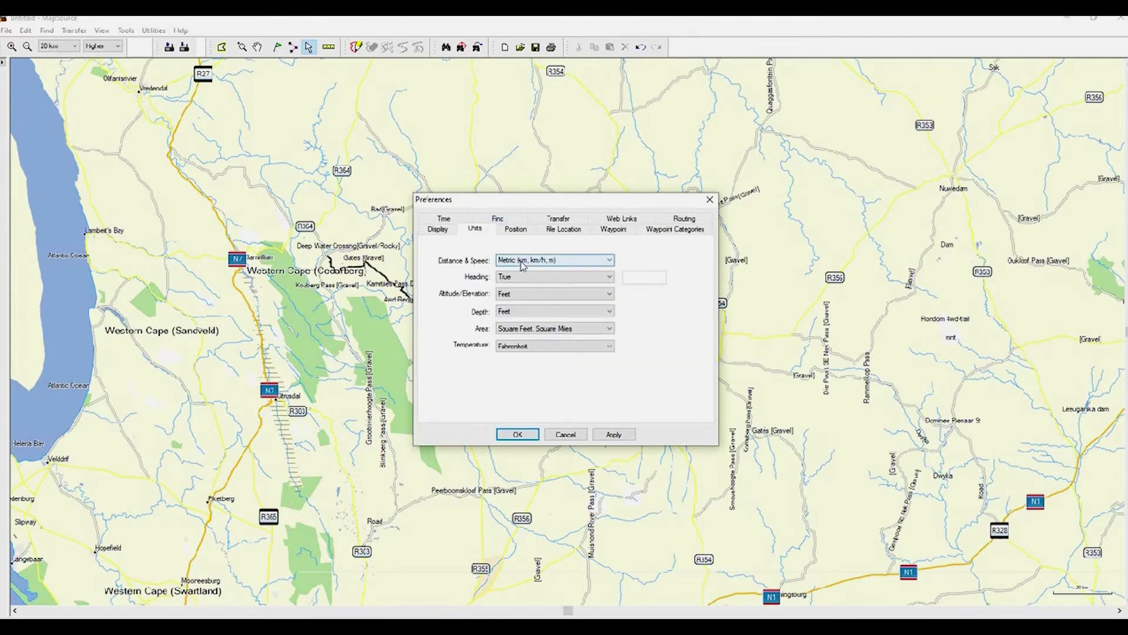
click(523, 295)
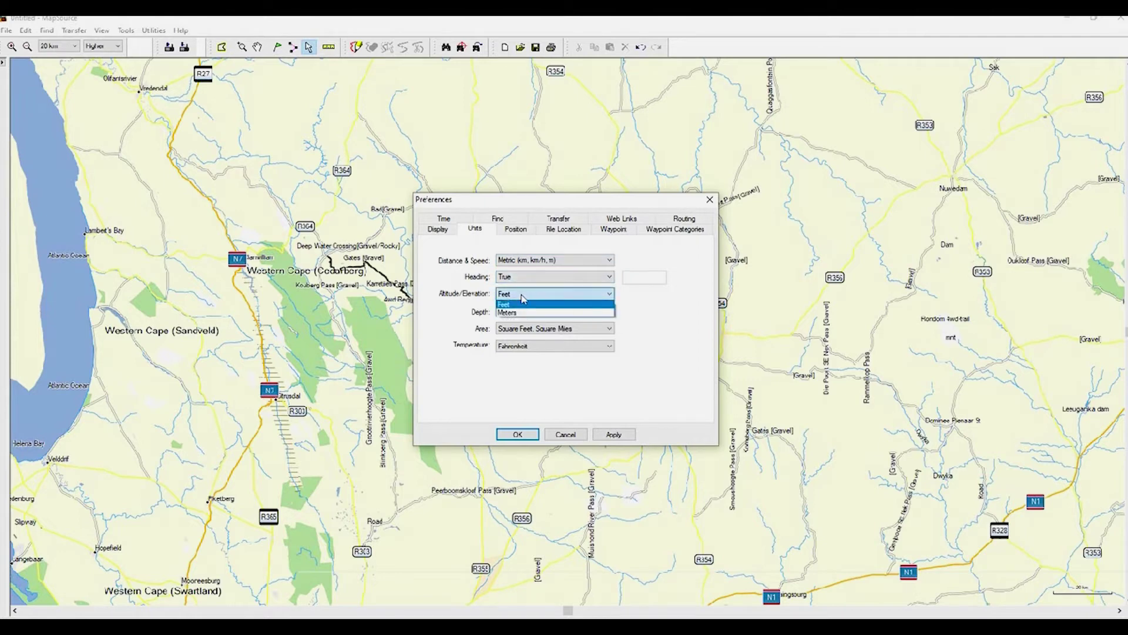
click(519, 312)
click(520, 315)
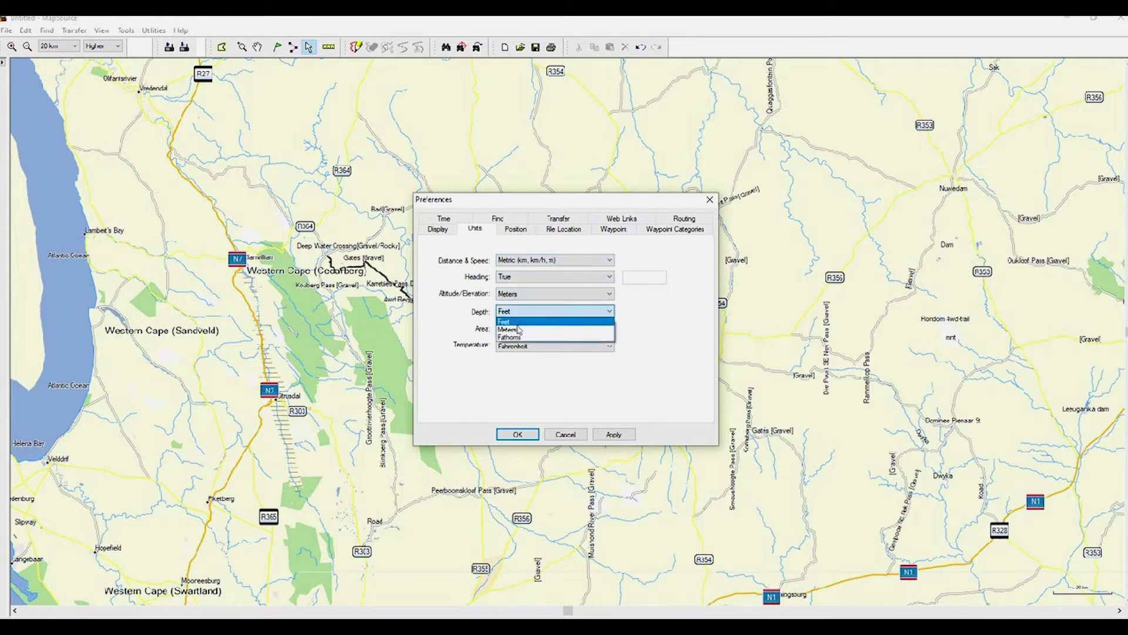
click(518, 329)
click(519, 333)
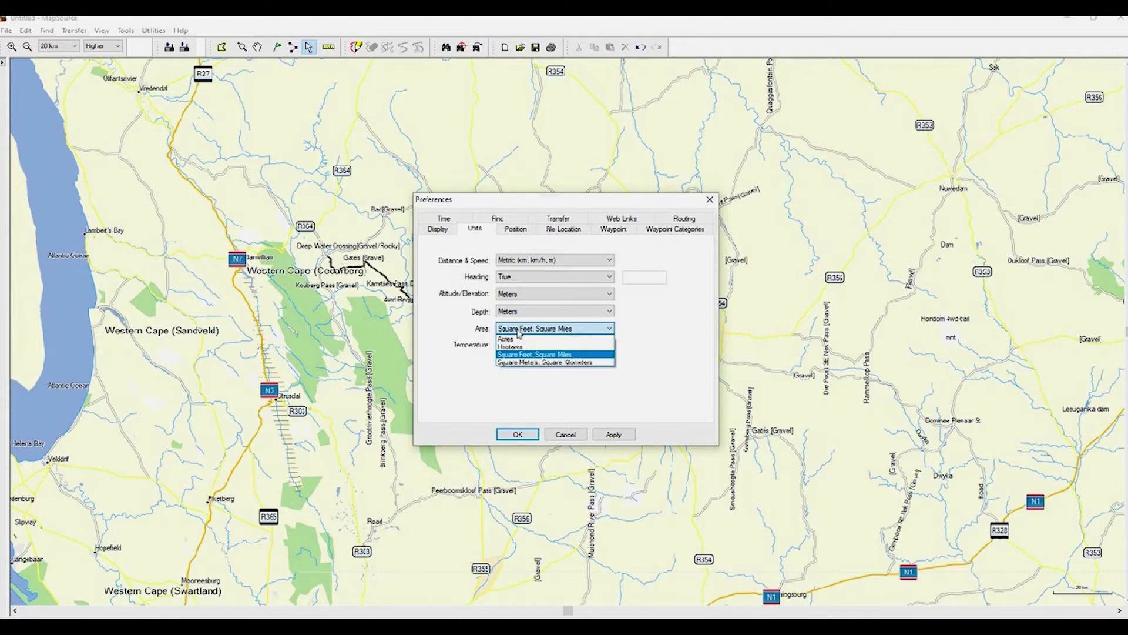
click(520, 362)
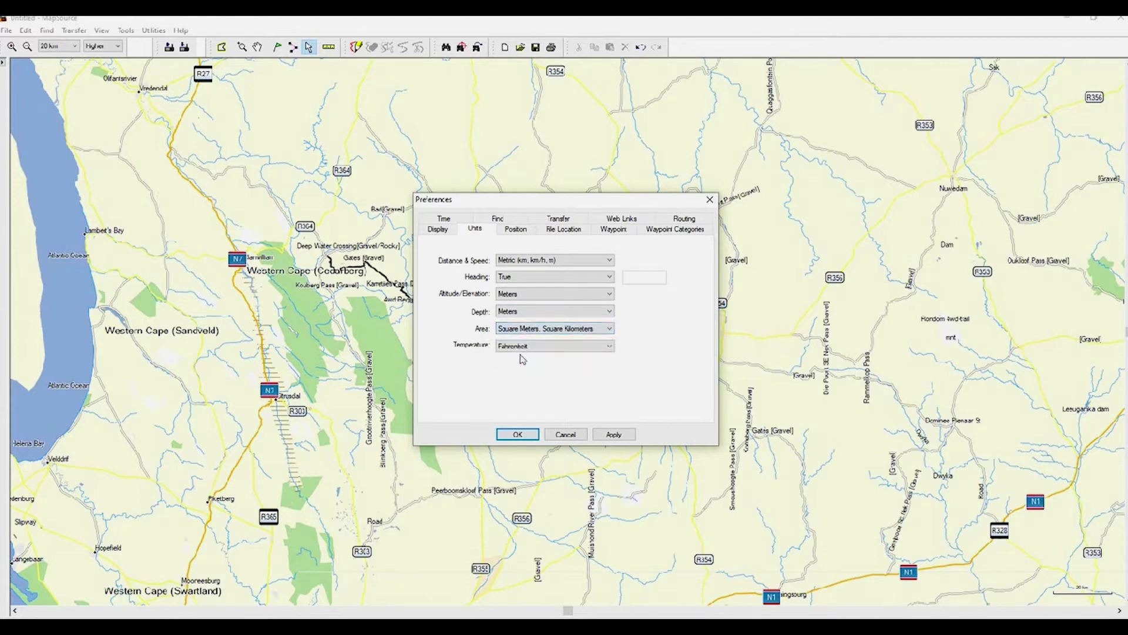
click(521, 347)
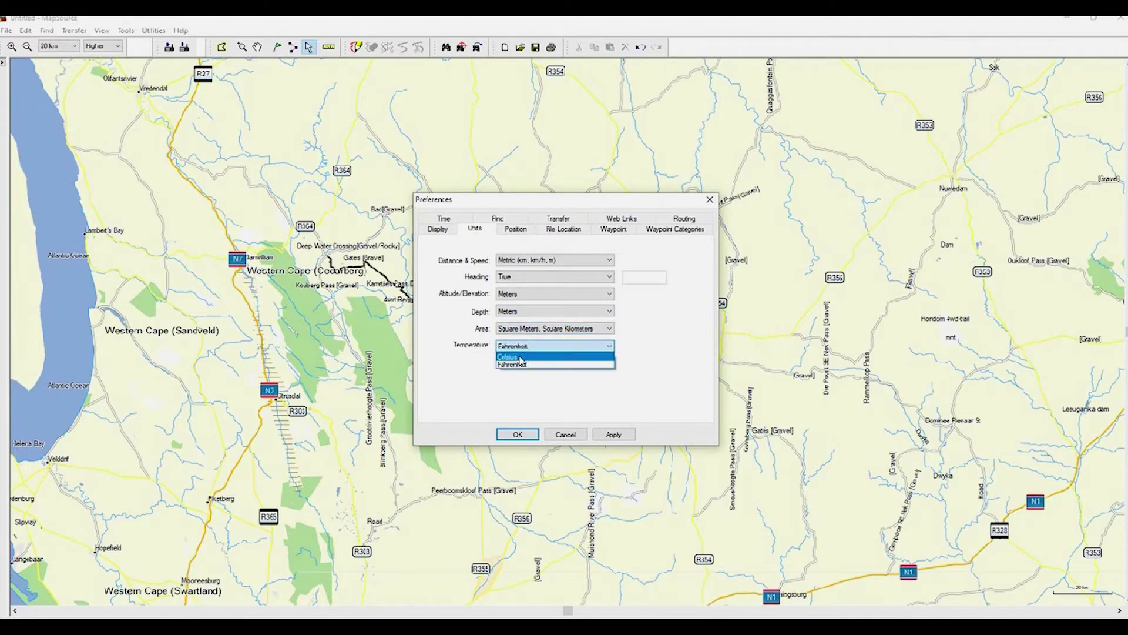
click(521, 358)
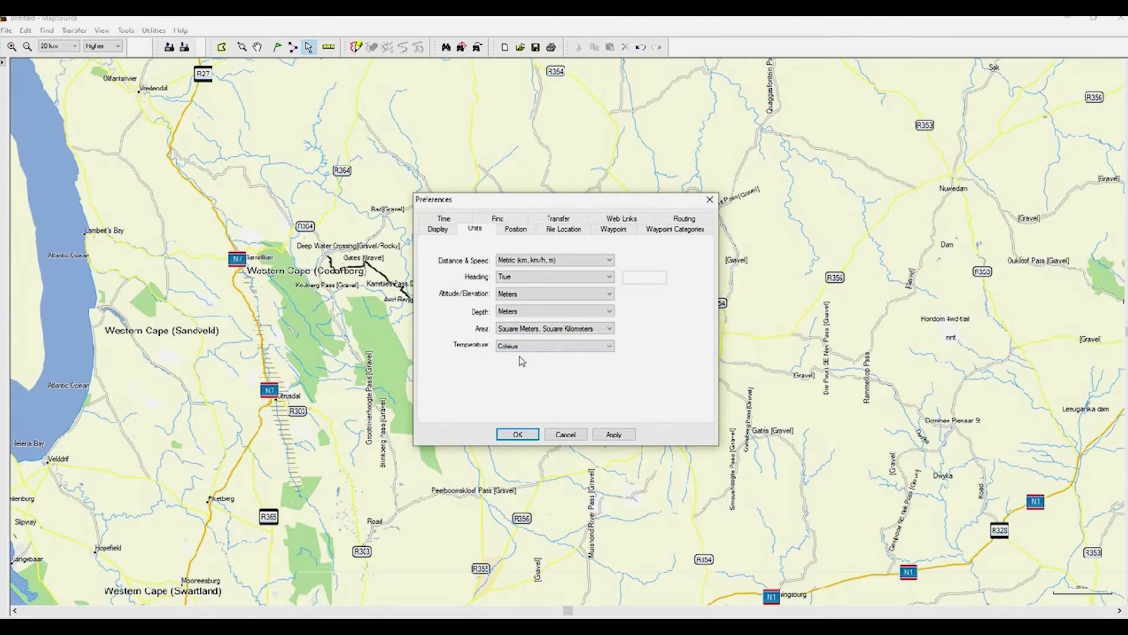
click(613, 435)
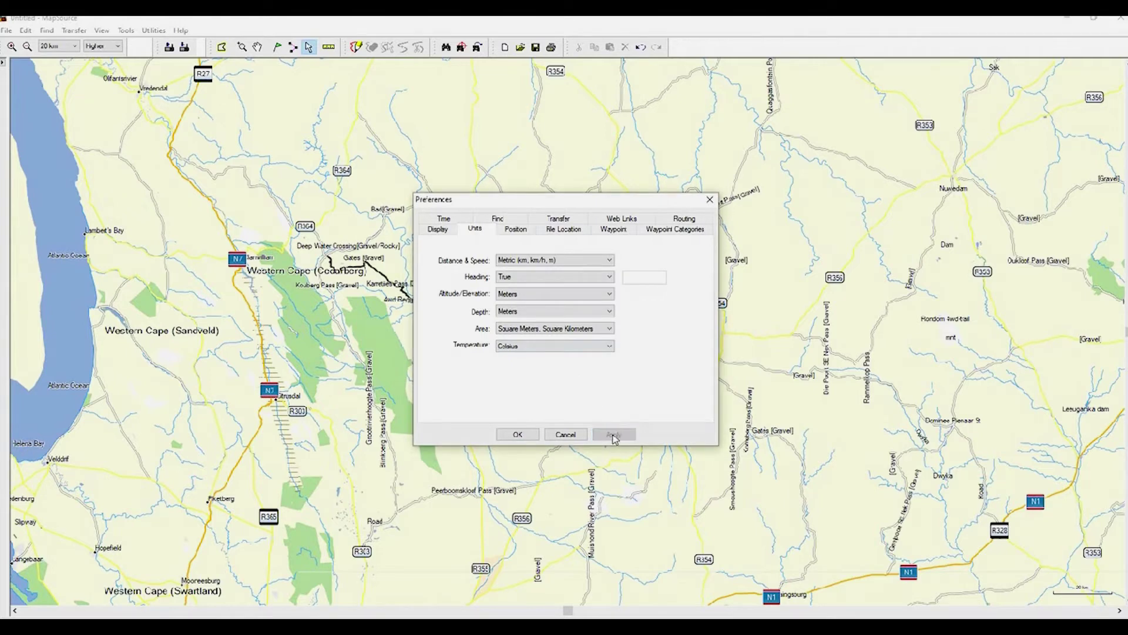
click(517, 435)
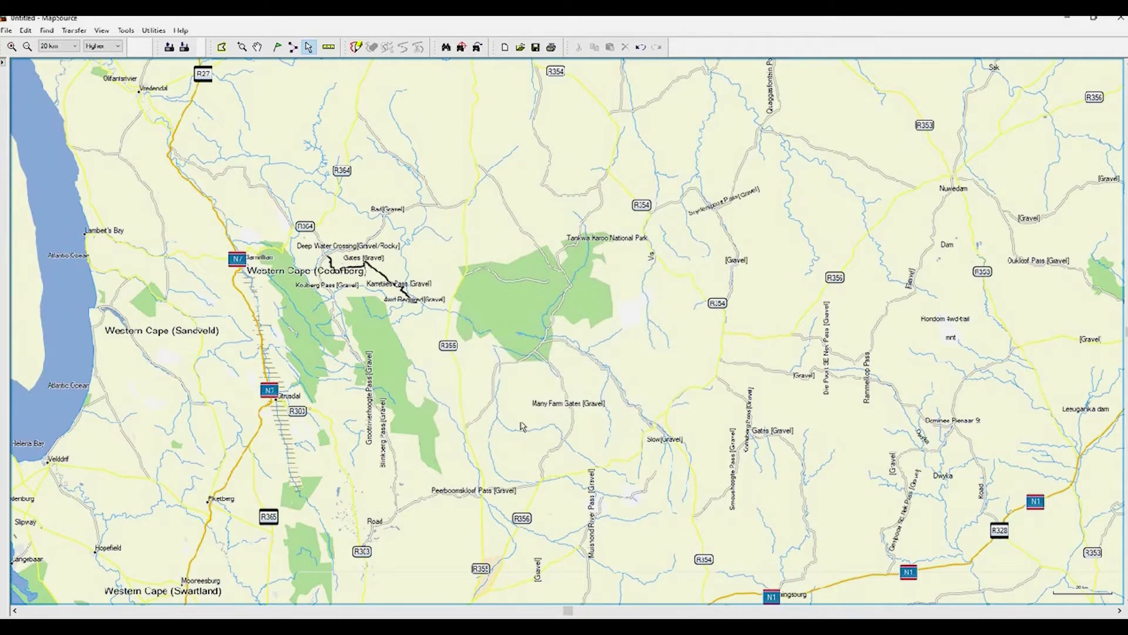
click(100, 31)
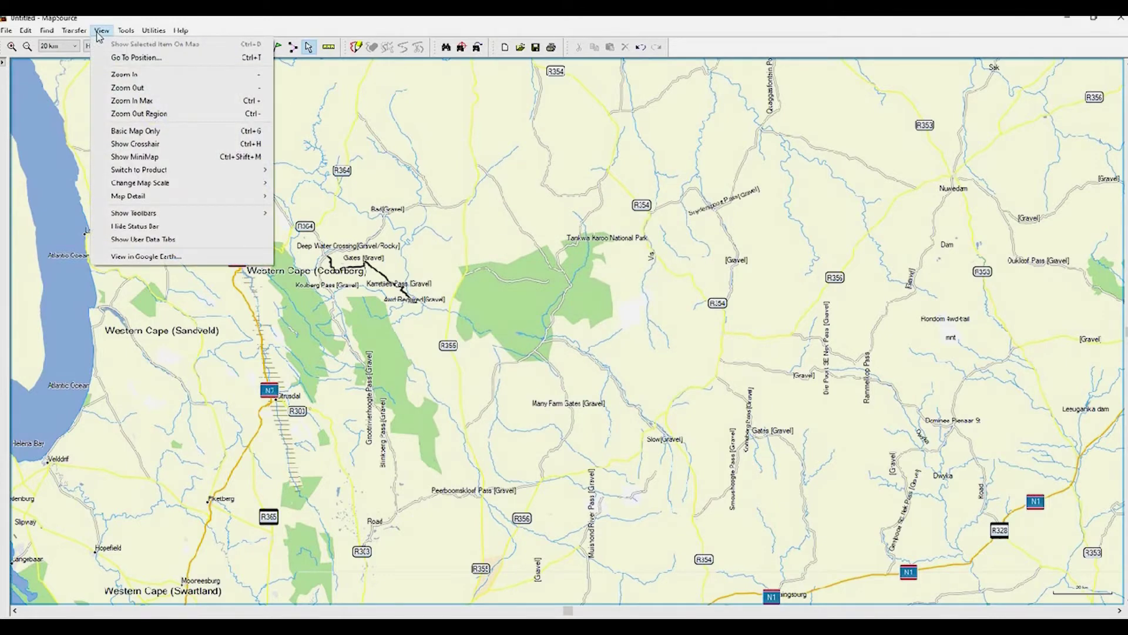
mouse_move(141, 201)
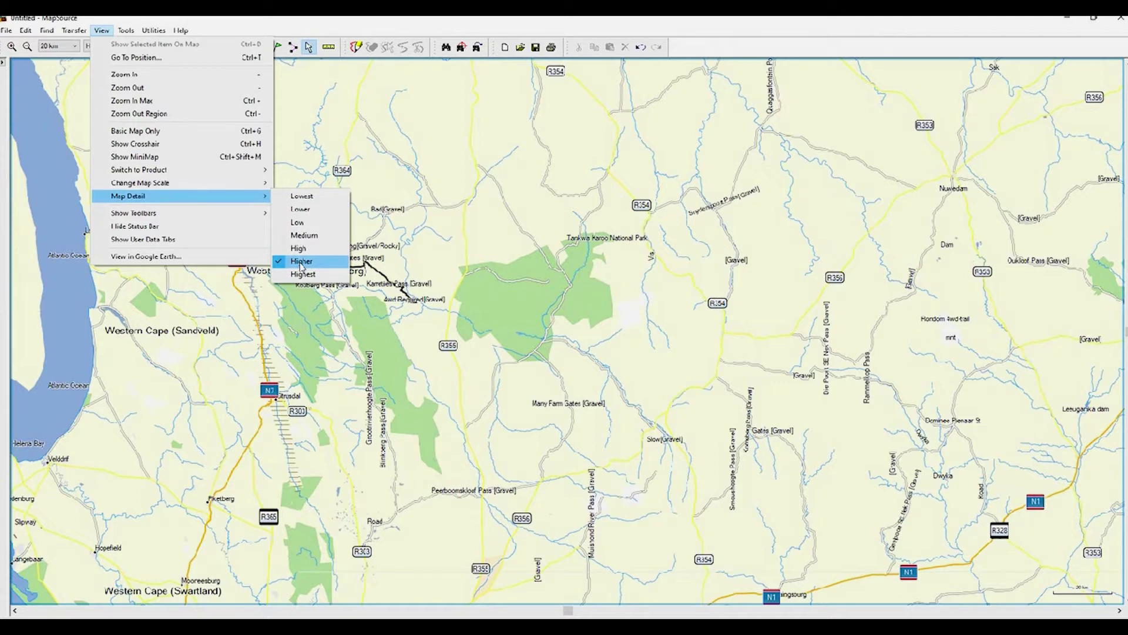
click(420, 267)
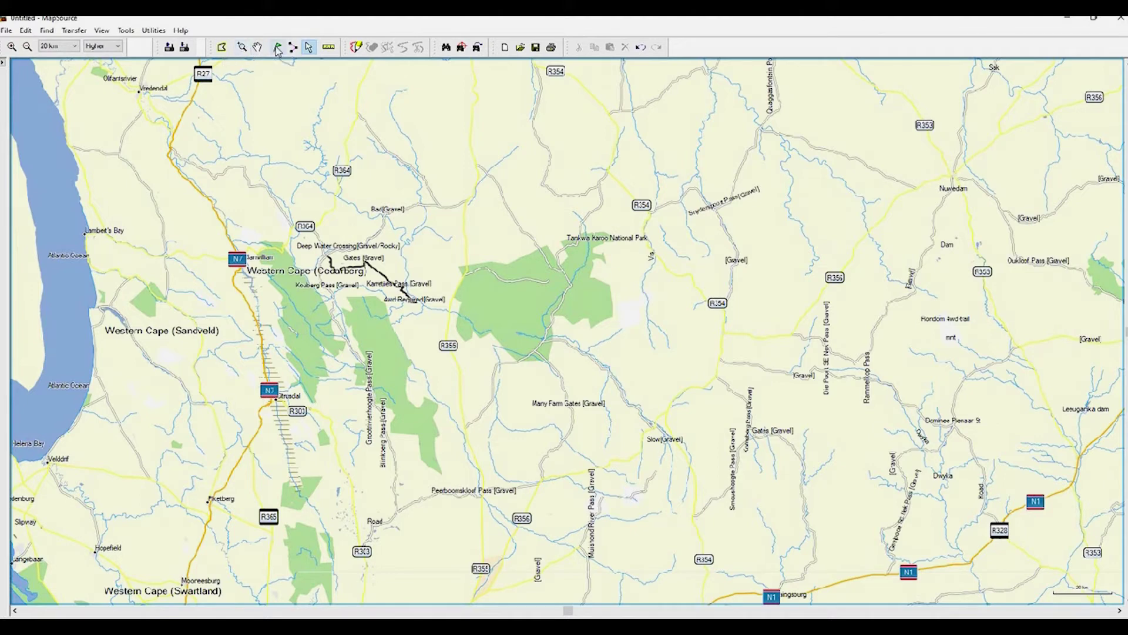
Activate the Selection Tool on the map toolbar.
click(308, 49)
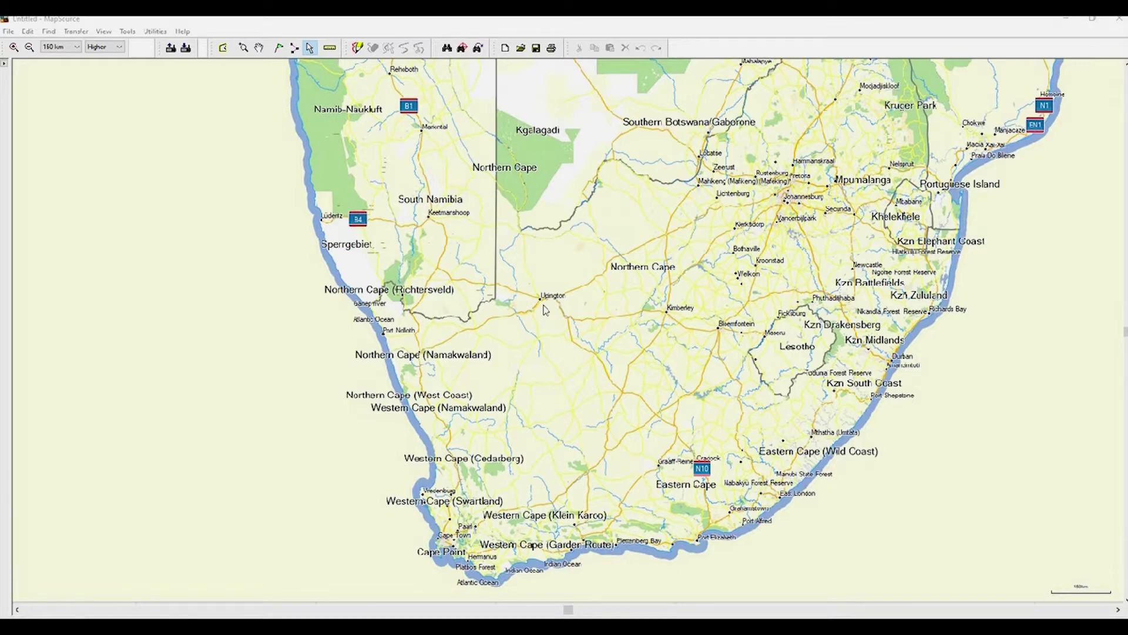
scroll(544, 308, up, 1)
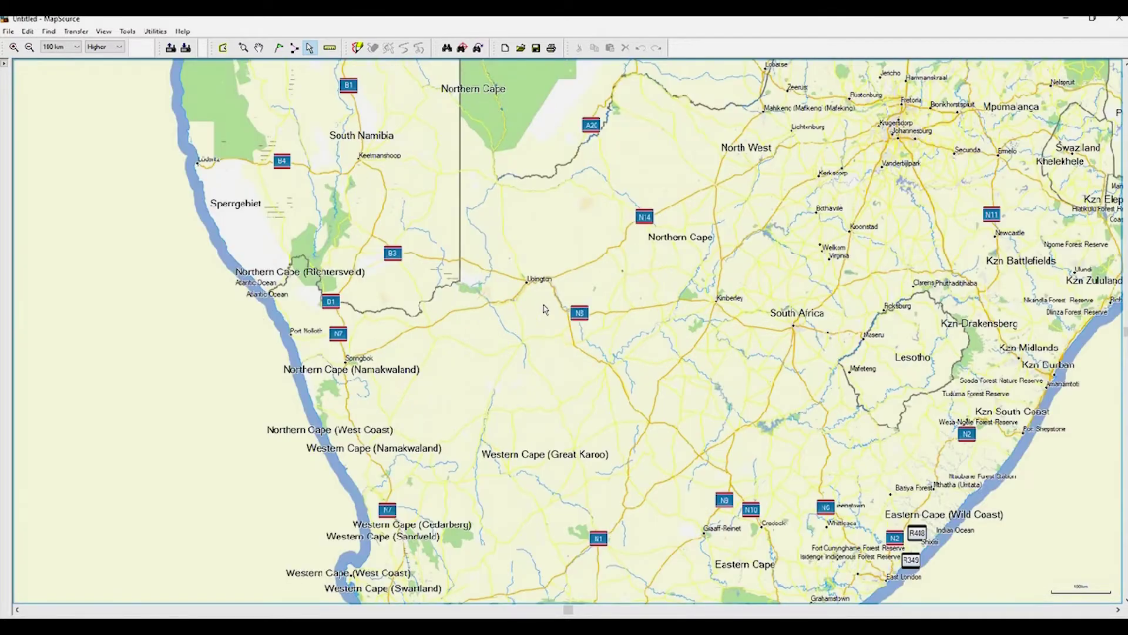
scroll(544, 308, up, 2)
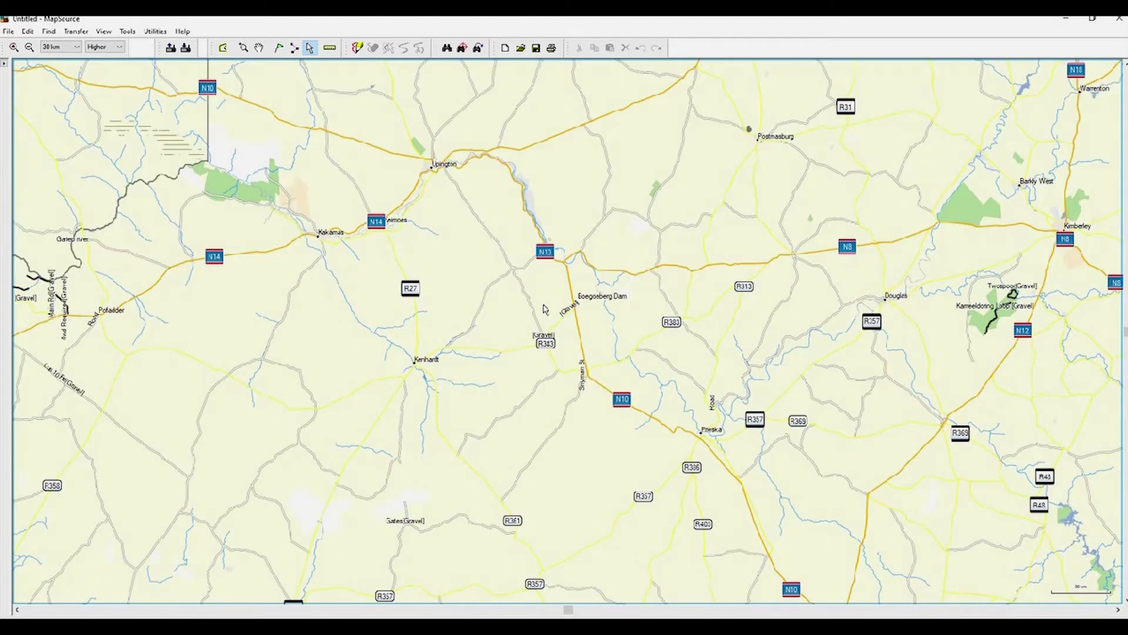
scroll(543, 309, up, 1)
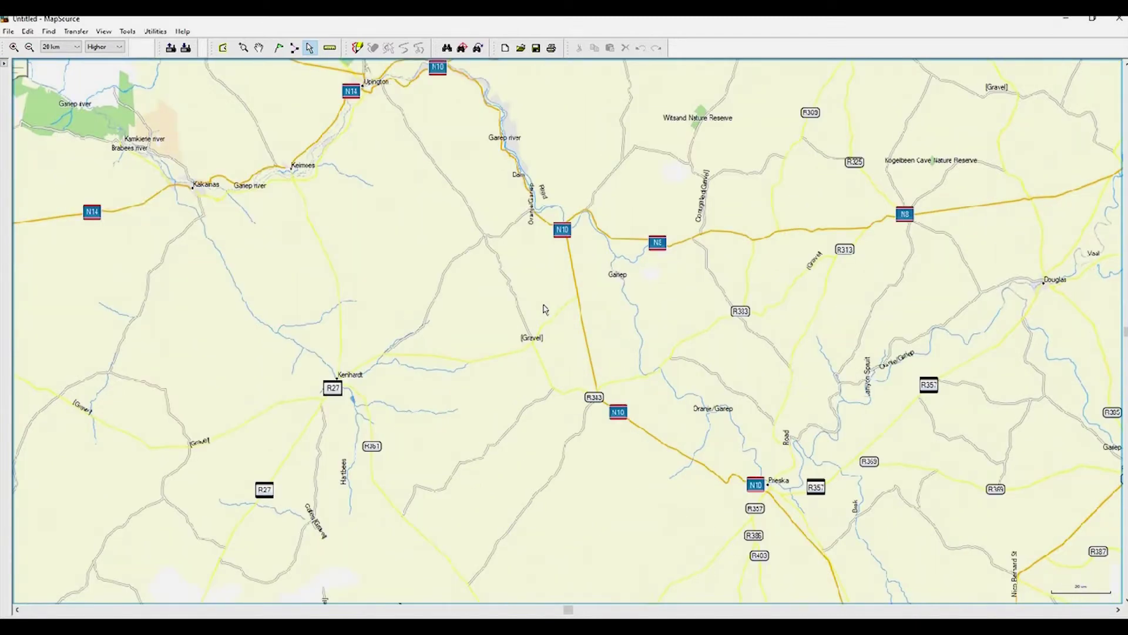
scroll(544, 309, down, 4)
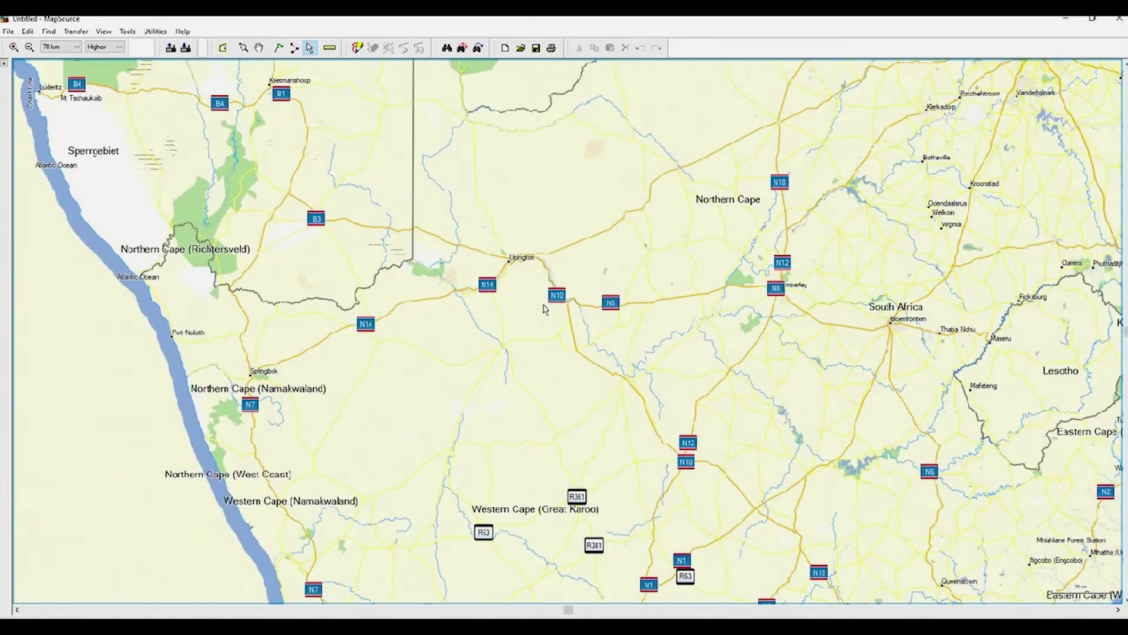
scroll(544, 309, down, 1)
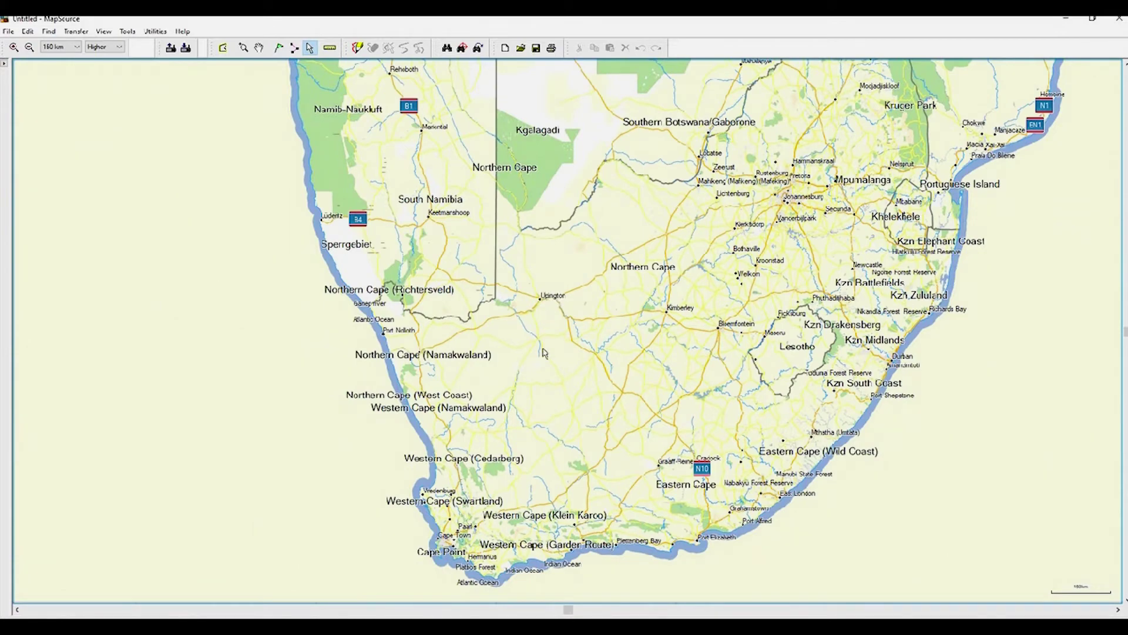
scroll(599, 410, up, 2)
scroll(599, 409, down, 3)
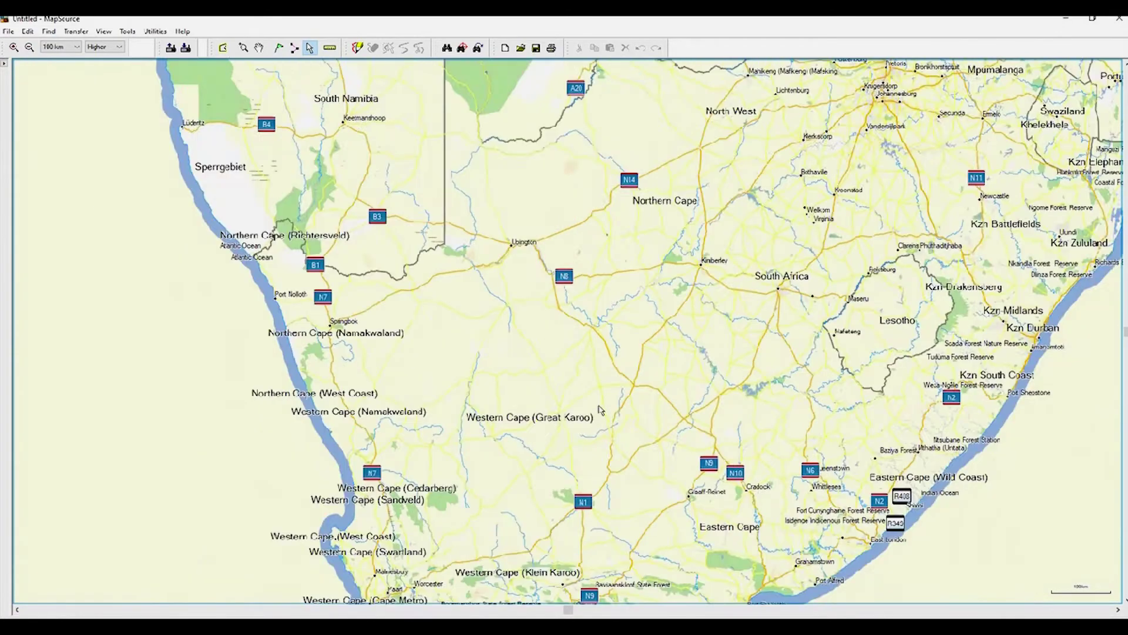
scroll(531, 486, up, 3)
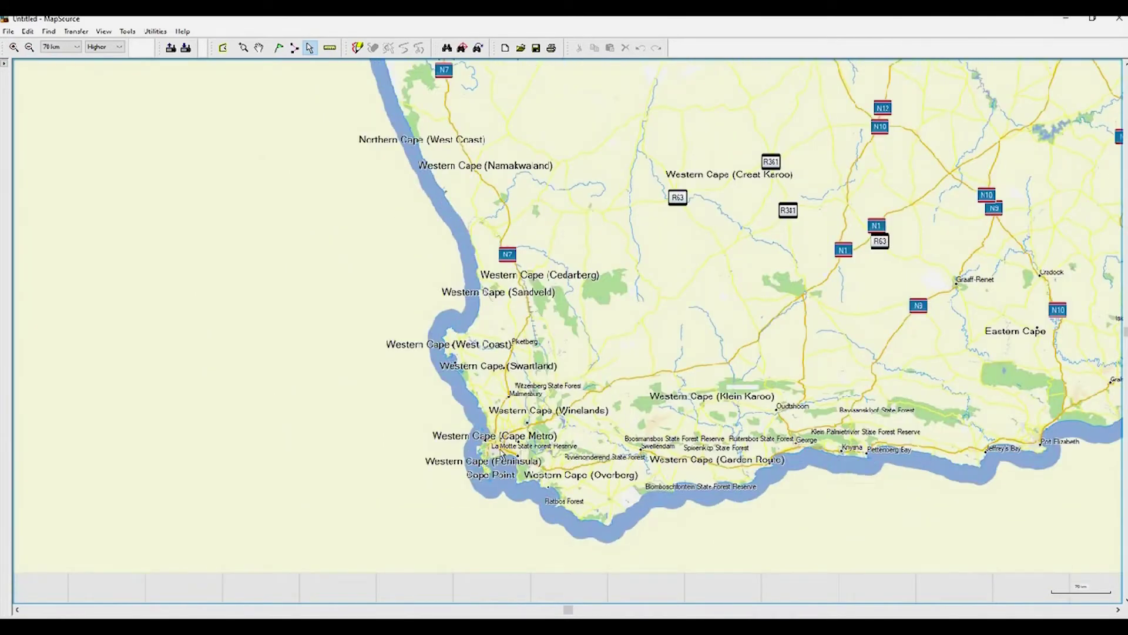
scroll(498, 448, up, 2)
scroll(496, 445, up, 2)
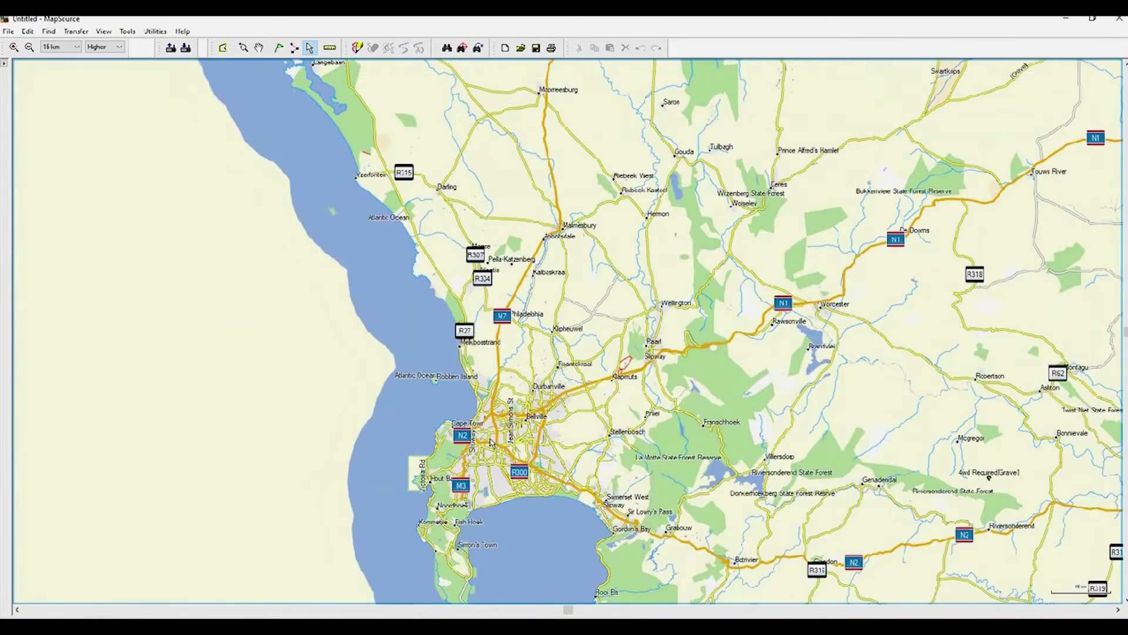
scroll(482, 442, up, 1)
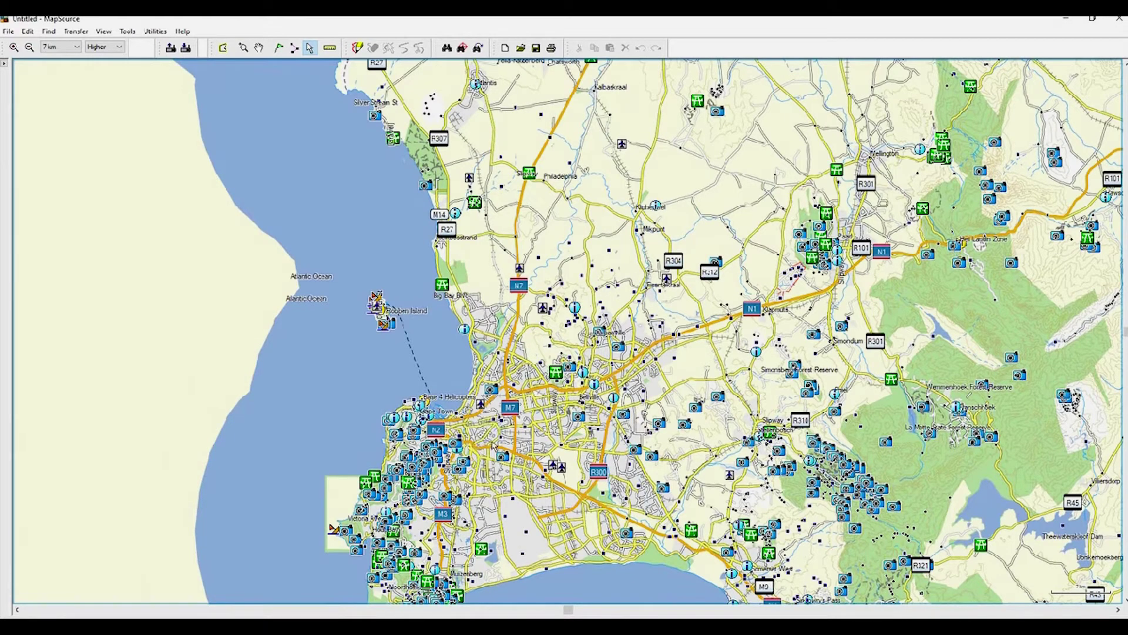
scroll(494, 444, down, 4)
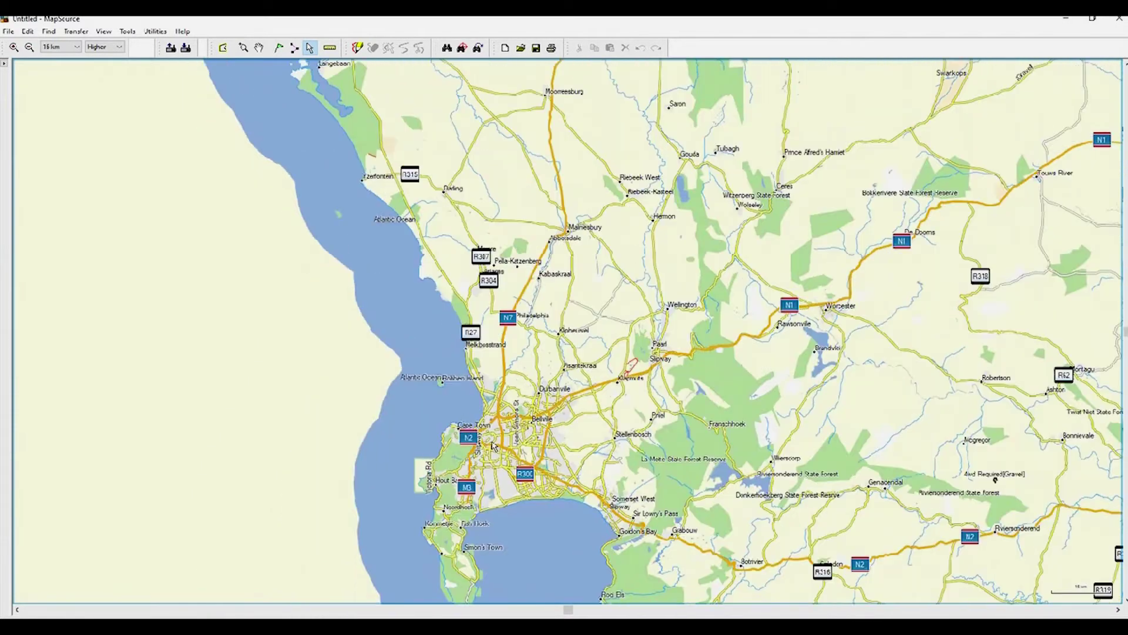
scroll(493, 444, down, 1)
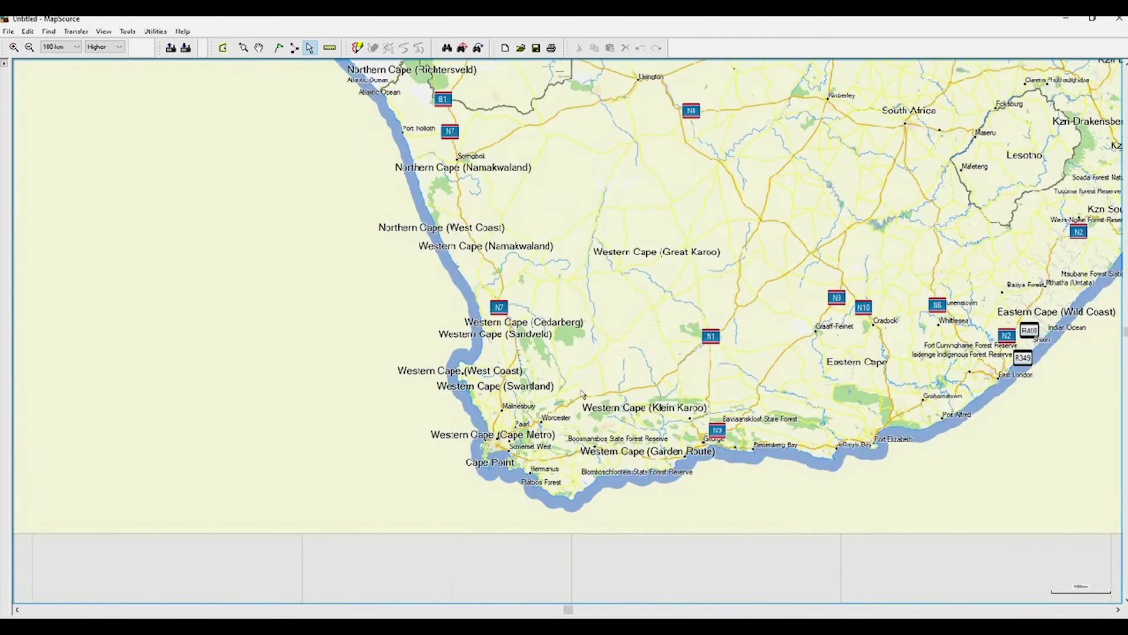
click(244, 47)
drag(445, 357, 540, 422)
drag(363, 276, 402, 310)
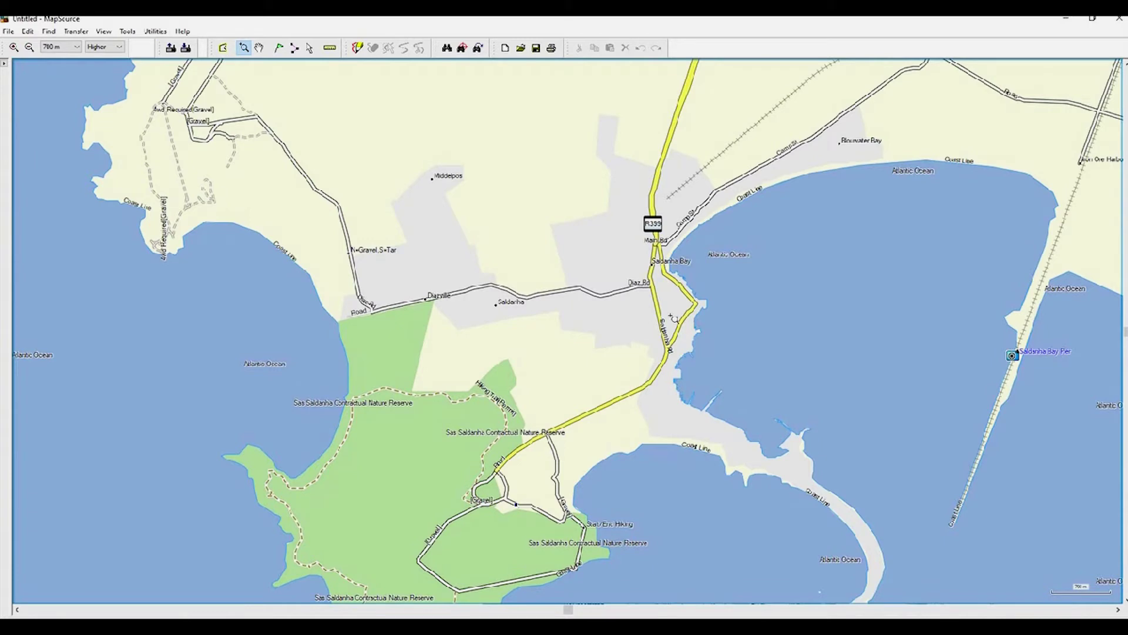
drag(639, 236, 683, 296)
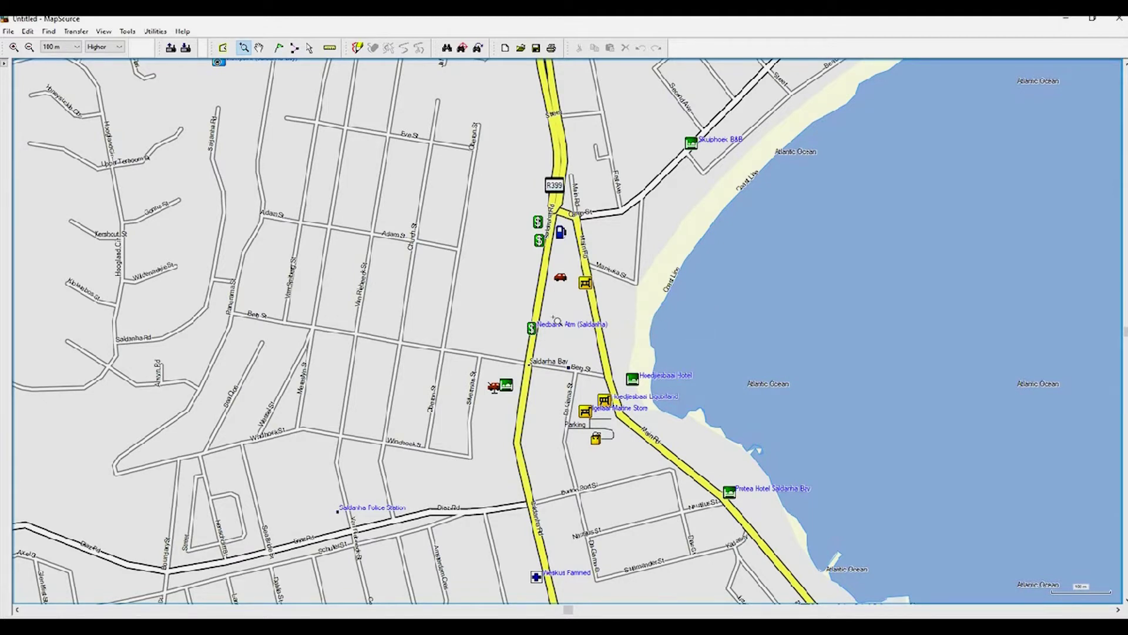
scroll(557, 321, down, 2)
scroll(561, 321, up, 1)
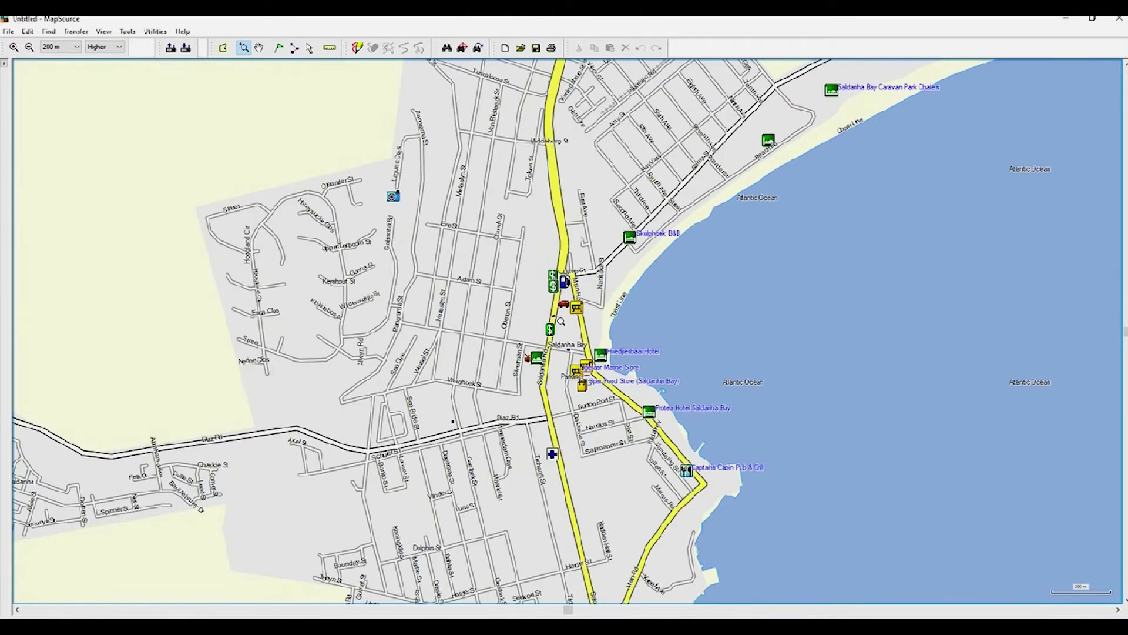
scroll(561, 322, up, 2)
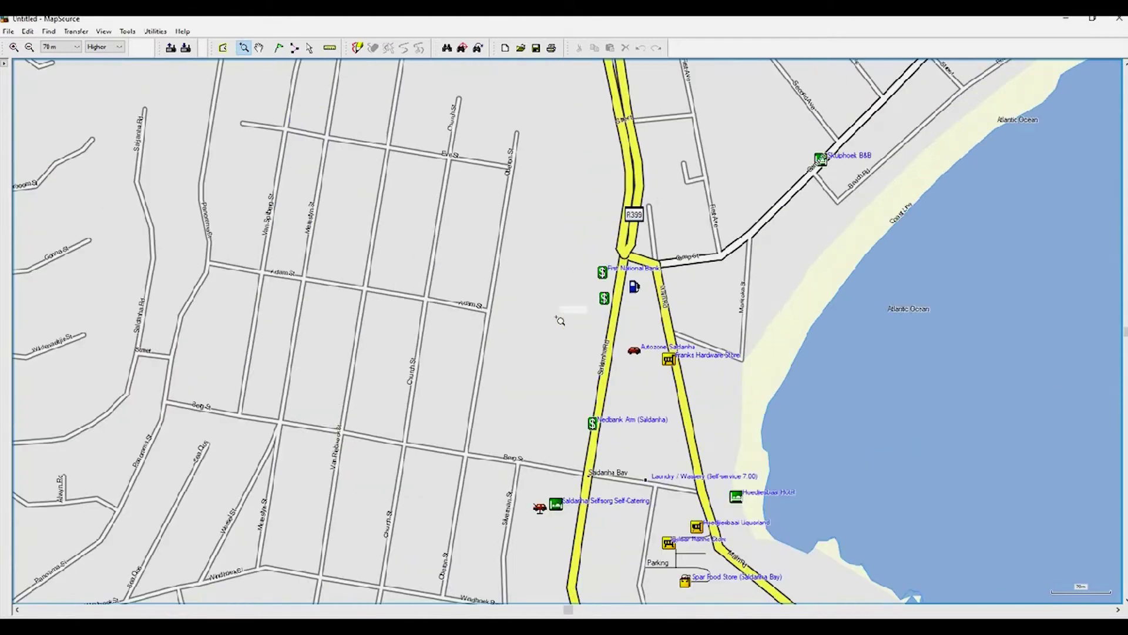
scroll(560, 321, down, 3)
scroll(560, 321, down, 3)
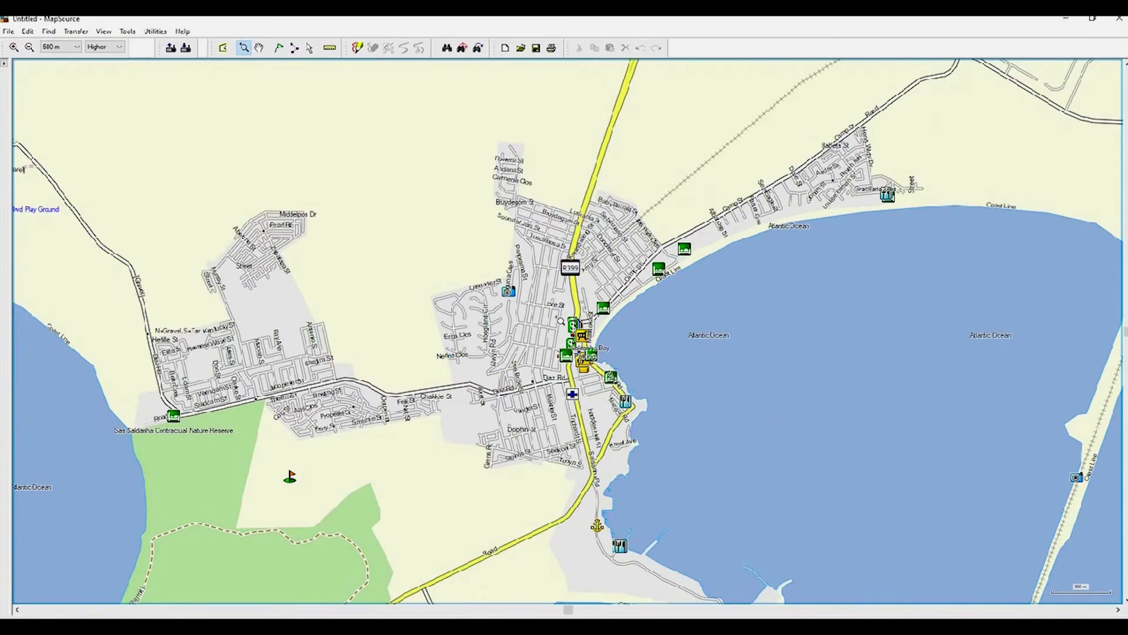
scroll(560, 321, down, 1)
scroll(560, 321, down, 5)
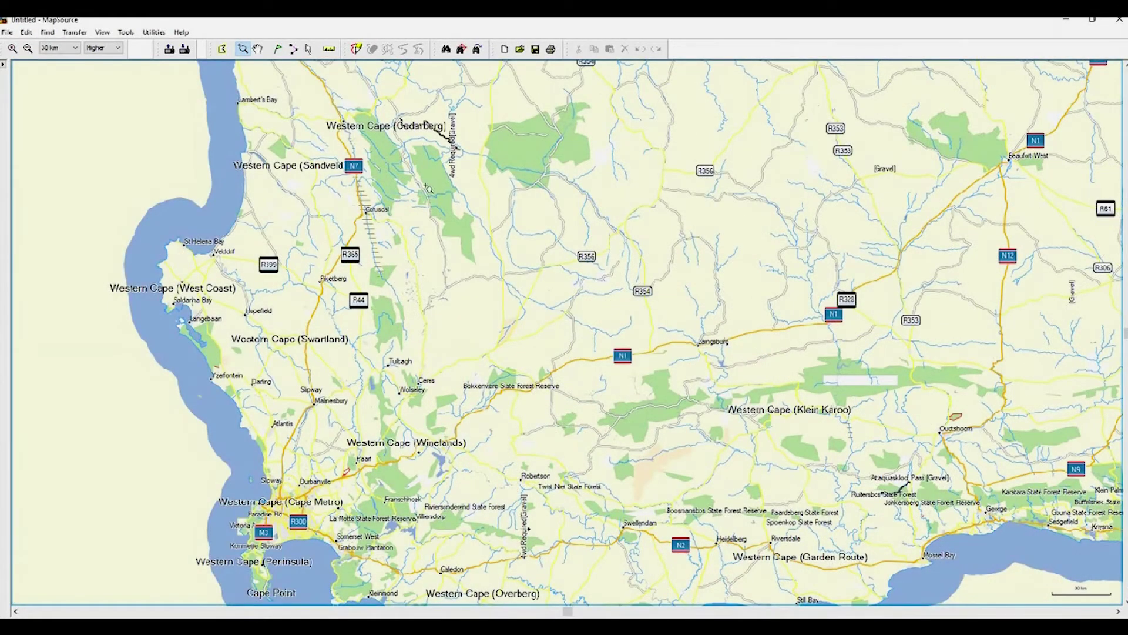
Pan the map east toward Port Elizabeth and turn on the MiniMap overview.
click(259, 51)
drag(709, 290, 551, 270)
drag(784, 407, 615, 287)
drag(908, 312, 770, 335)
drag(947, 338, 735, 372)
drag(866, 317, 741, 382)
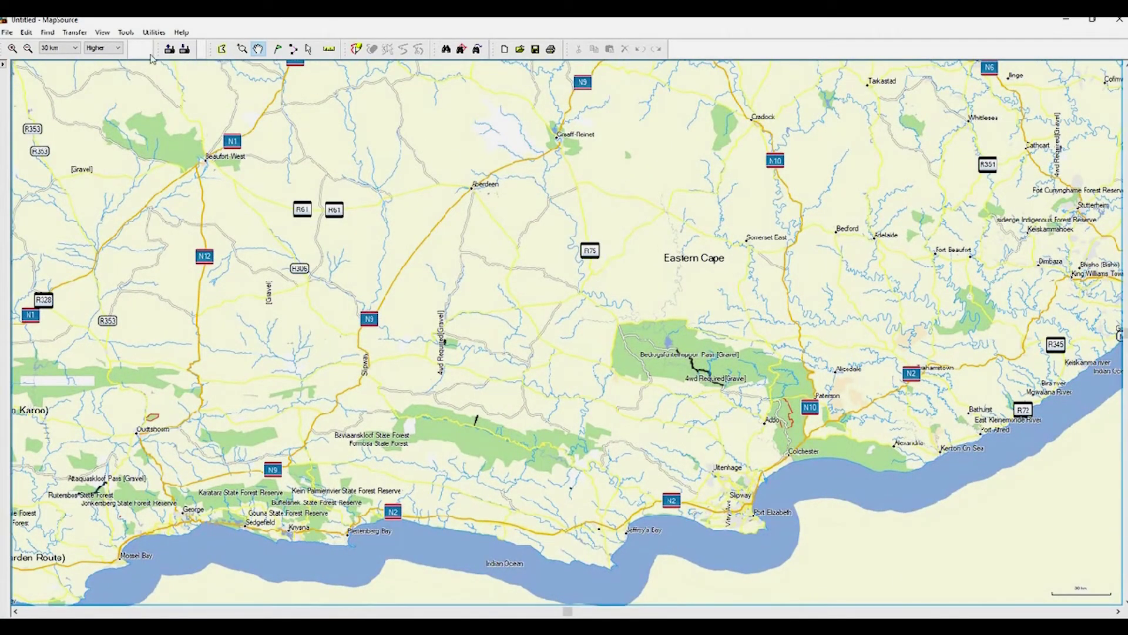
click(103, 34)
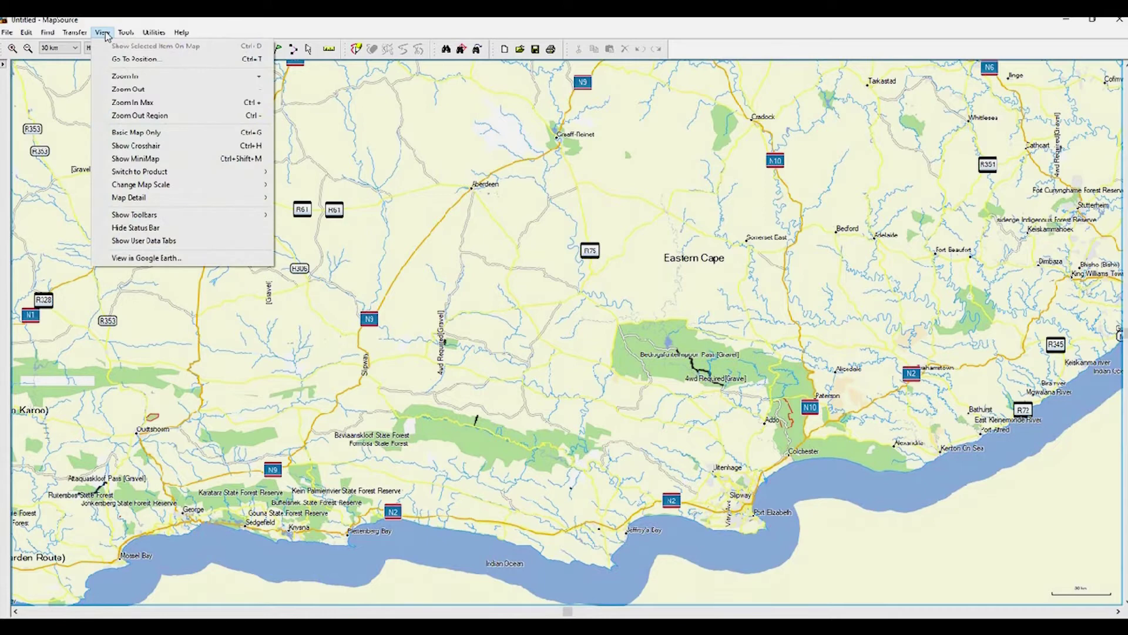
click(117, 160)
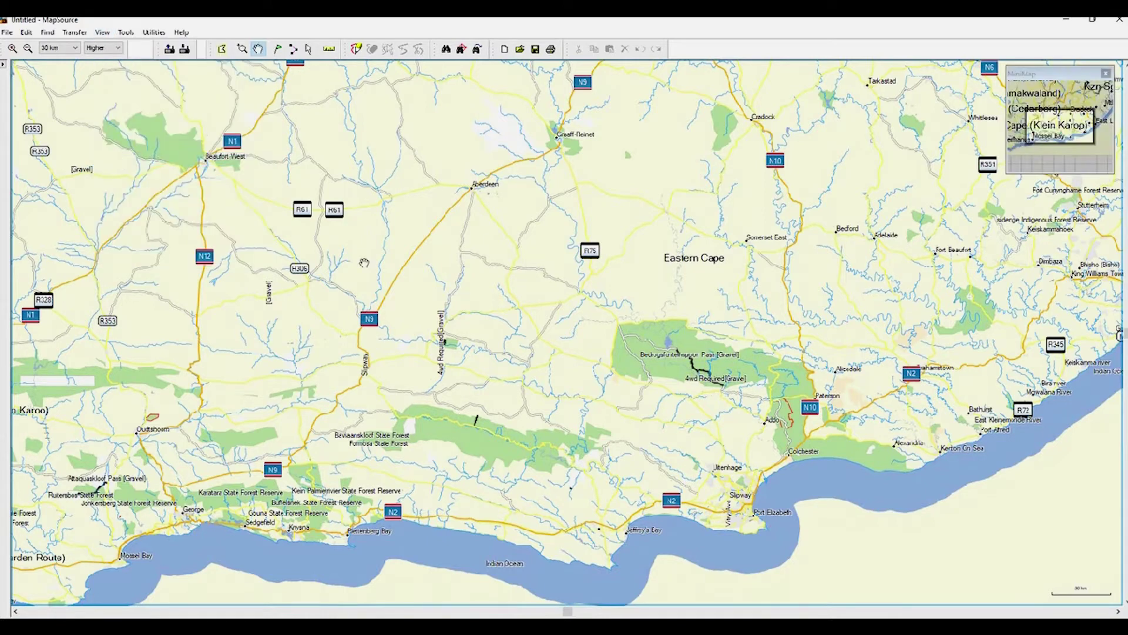
Shift the view west to the Western Cape and zoom into Calvinia at 50 m.
mouse_move(1061, 125)
mouse_down()
mouse_move(1040, 130)
mouse_move(1053, 139)
mouse_move(1061, 116)
mouse_move(1061, 134)
mouse_move(1078, 139)
mouse_move(1055, 115)
mouse_up()
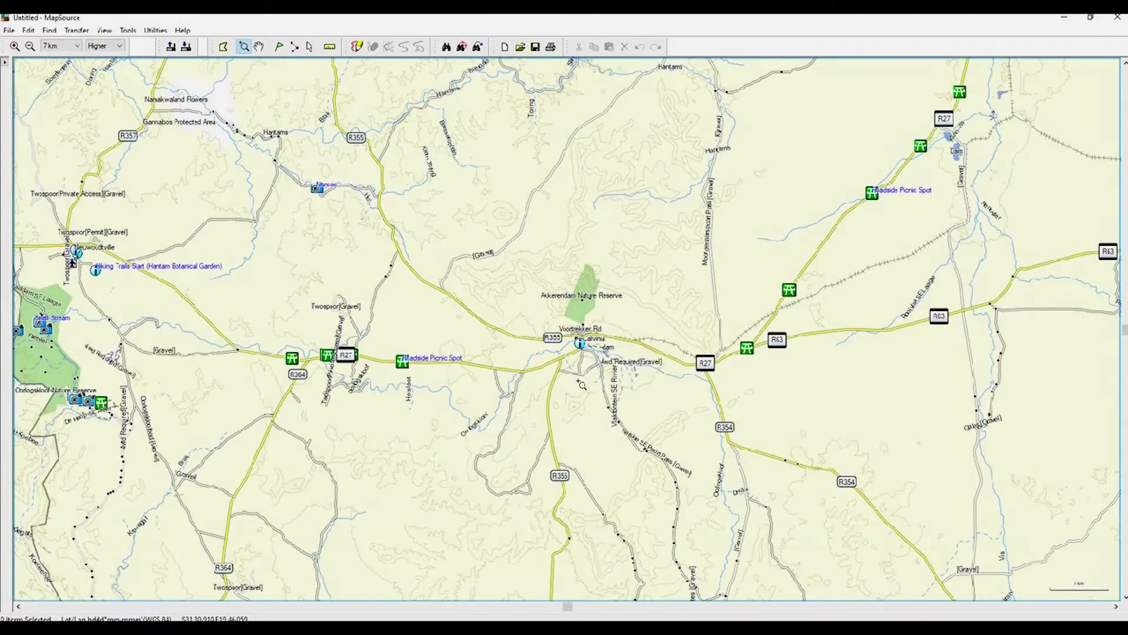
drag(558, 322, 605, 393)
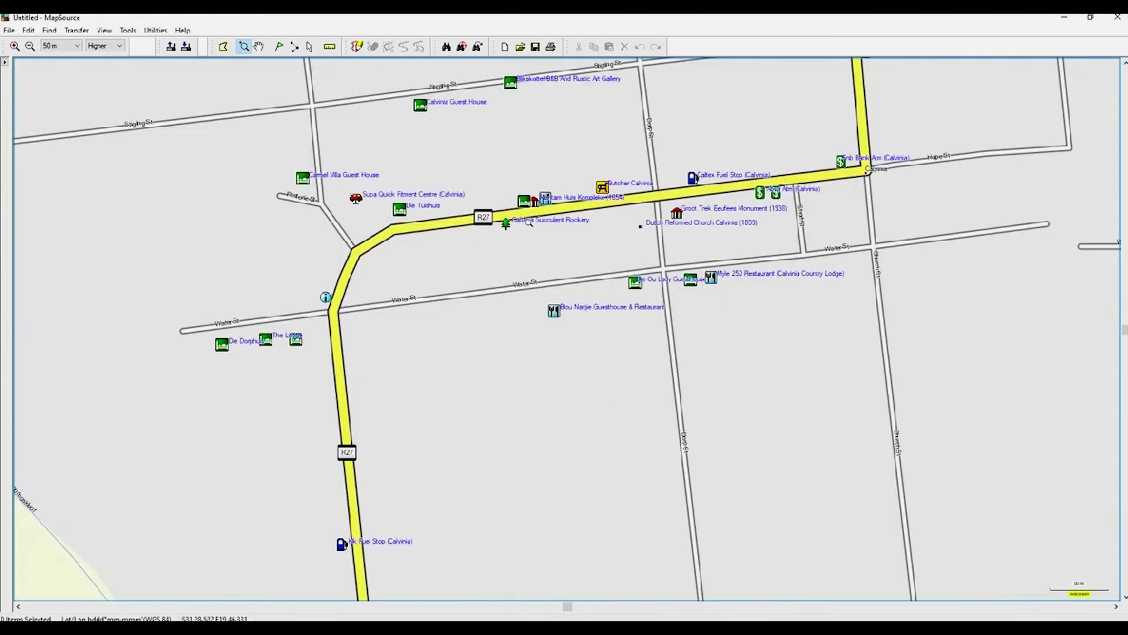
Save Blou Nartjie Guesthouse & Restaurant as a fork-and-knife waypoint, then zoom out to 50 km.
click(280, 48)
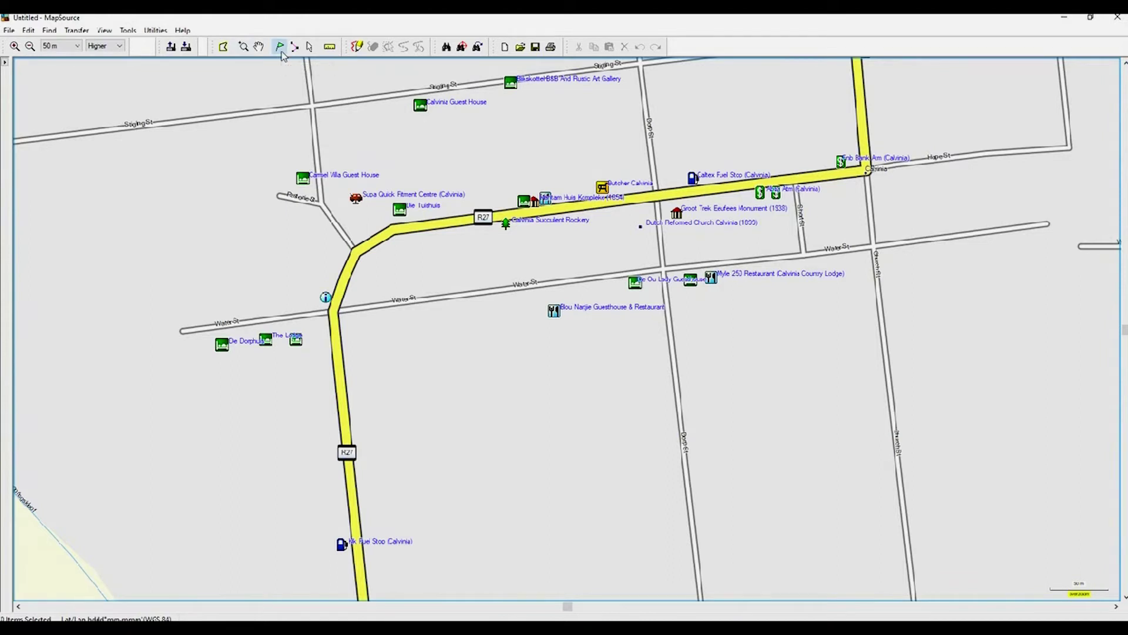
click(558, 319)
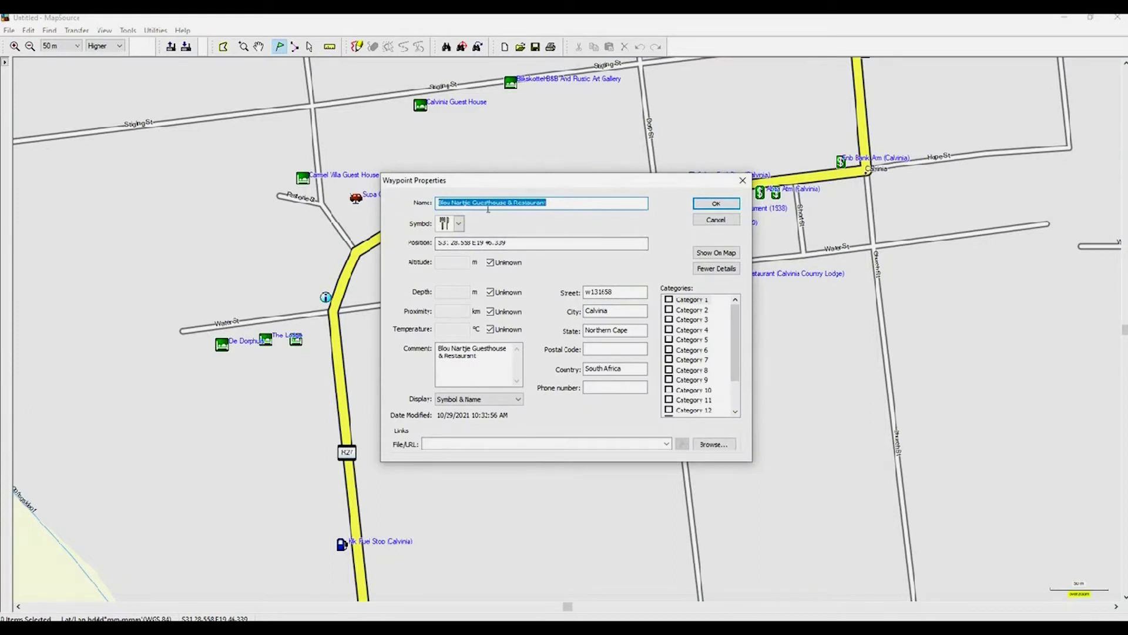
click(459, 224)
scroll(469, 283, up, 1)
scroll(469, 283, down, 5)
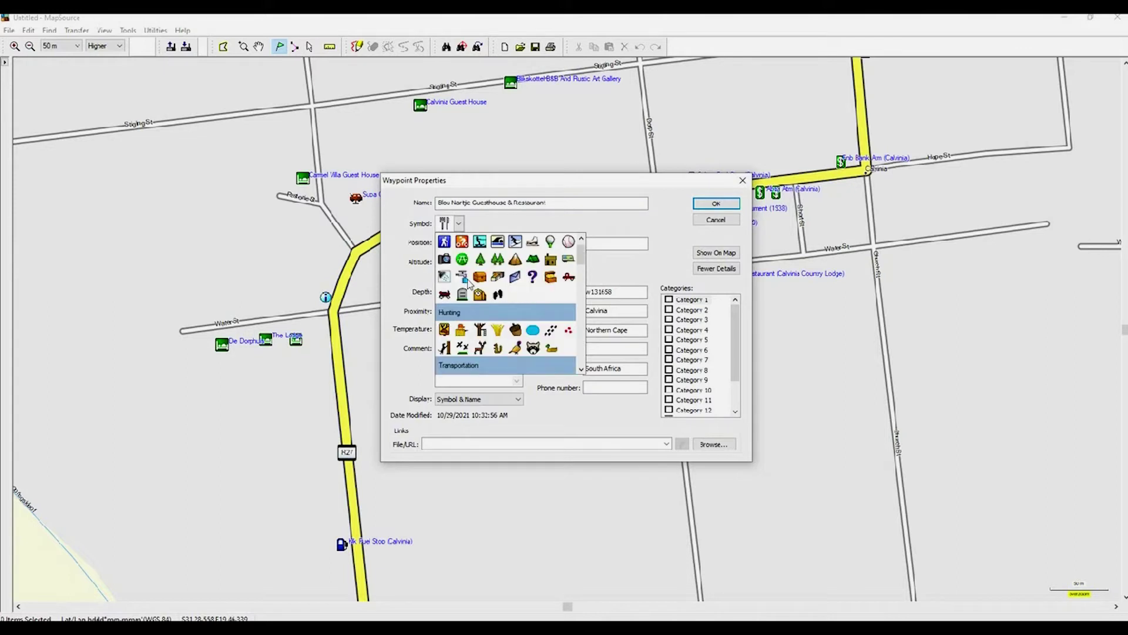
click(475, 226)
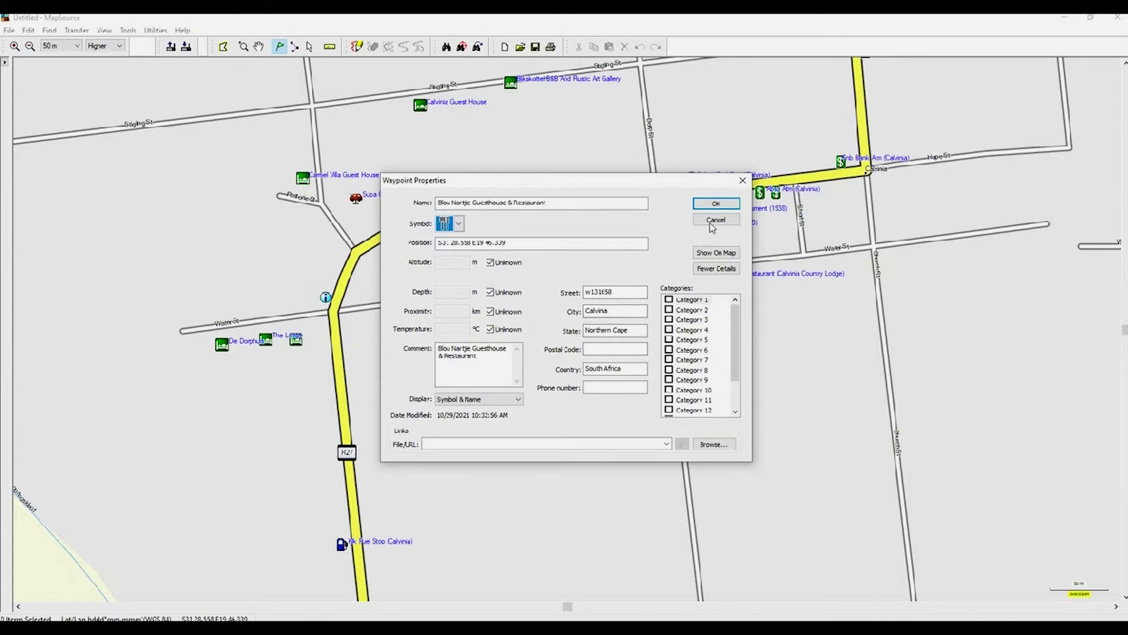
click(716, 204)
click(244, 46)
scroll(427, 457, down, 10)
mouse_move(427, 456)
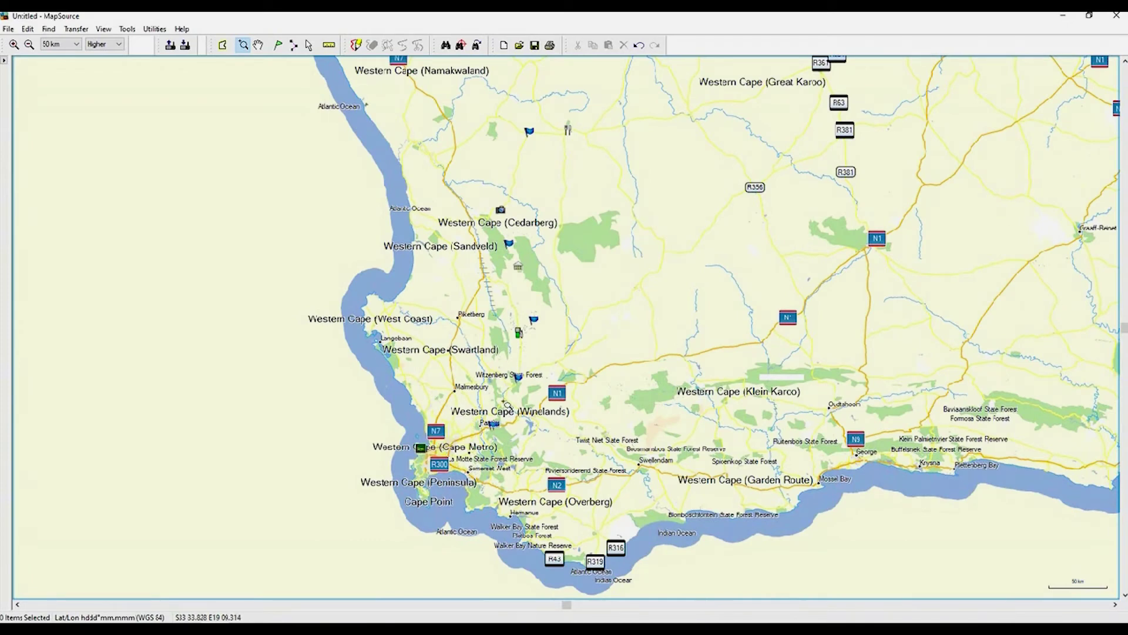
Start a new route at the Dolphin Inn and zoom in around Paarl.
mouse_move(568, 130)
click(295, 45)
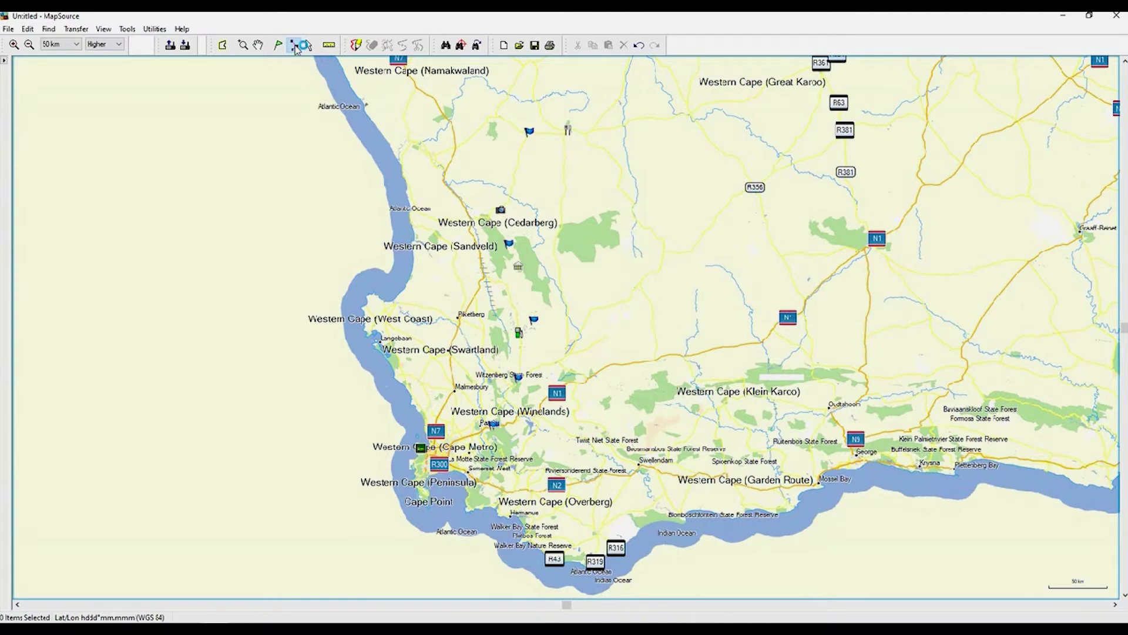
click(422, 449)
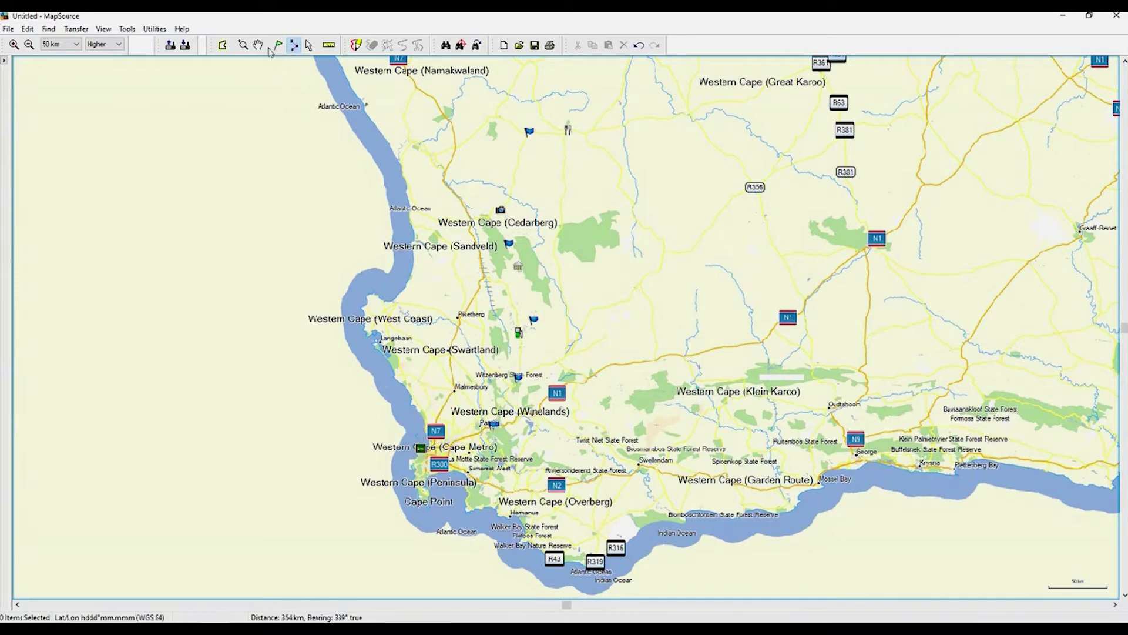
click(243, 45)
drag(452, 373, 559, 468)
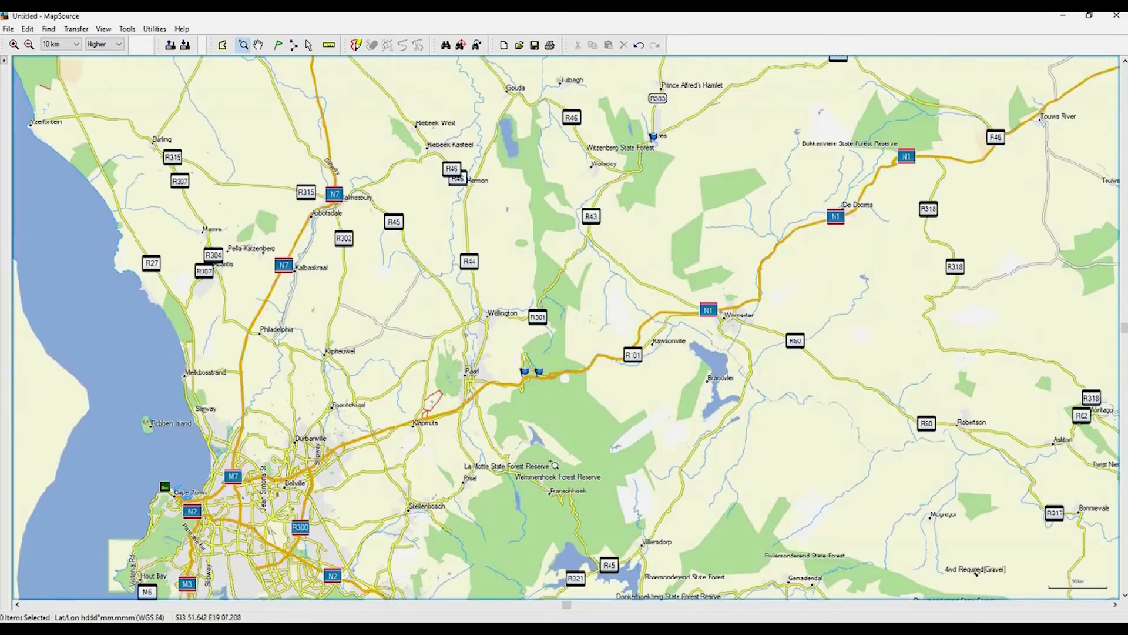
Extend the route to the Du Toitskloof Pass and Ceres waypoints.
click(294, 45)
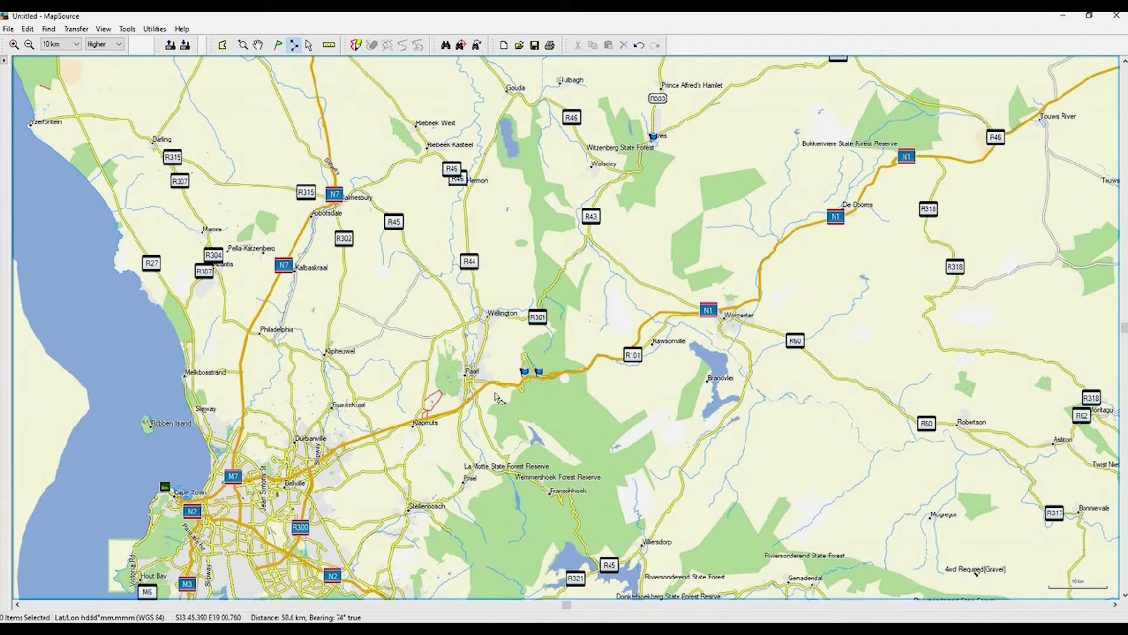
click(525, 373)
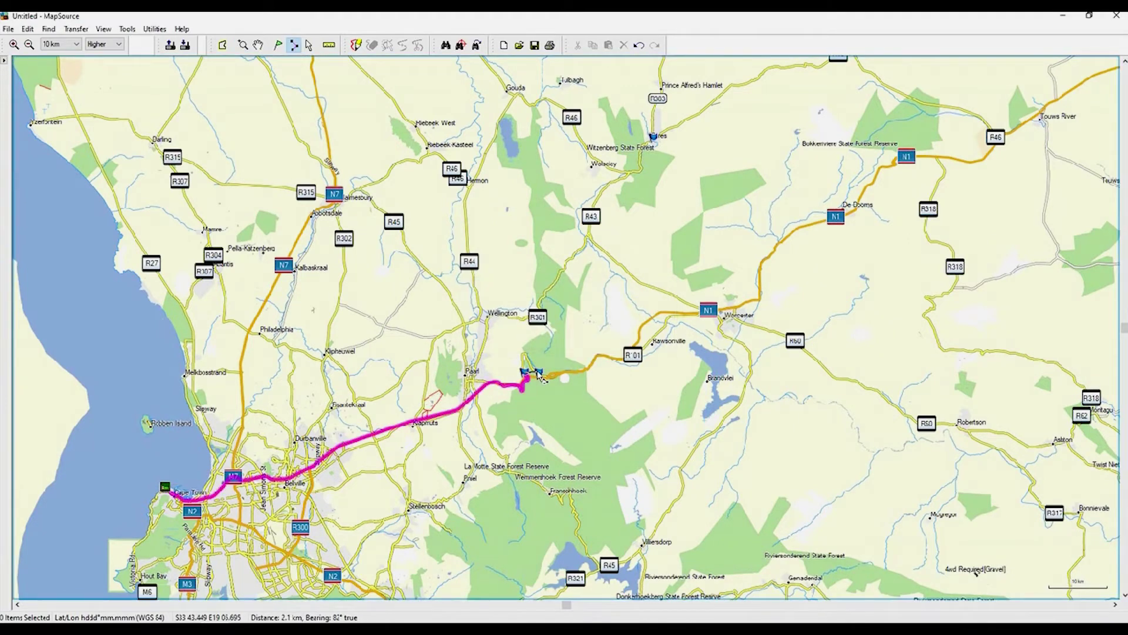
click(653, 139)
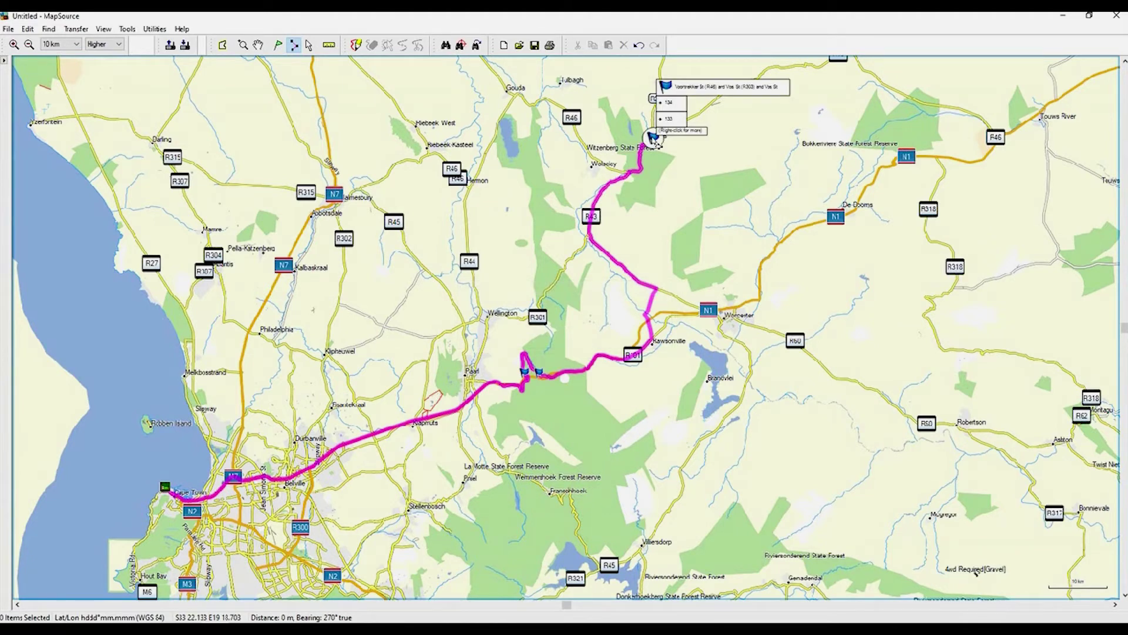
click(244, 45)
drag(496, 218, 726, 399)
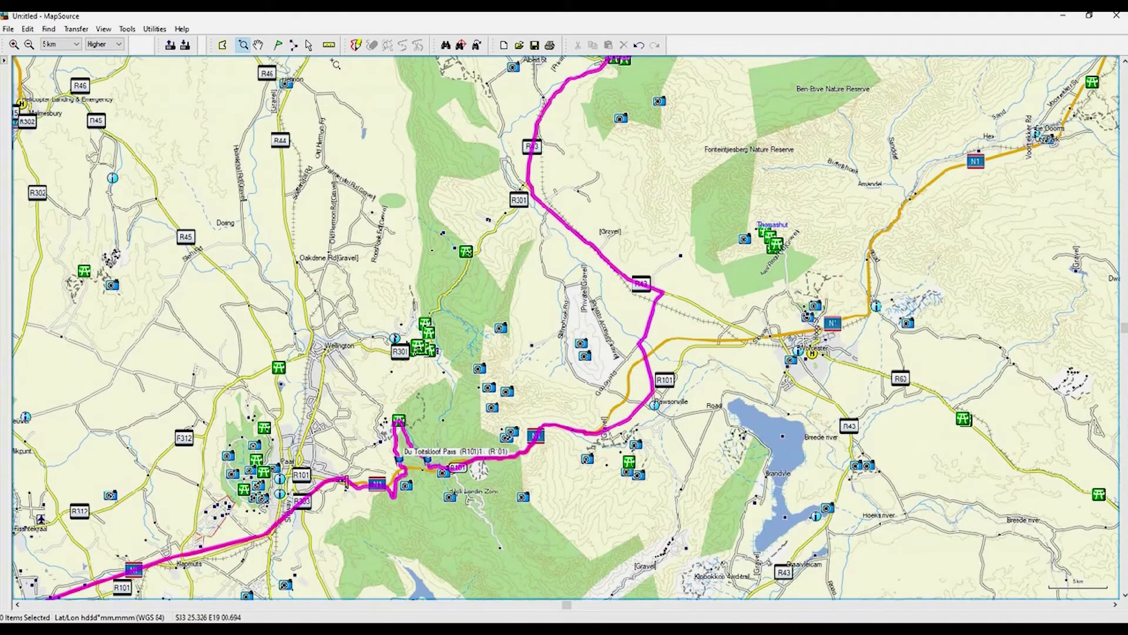
Select the magenta route and drag one of its legs onto a different road.
click(310, 47)
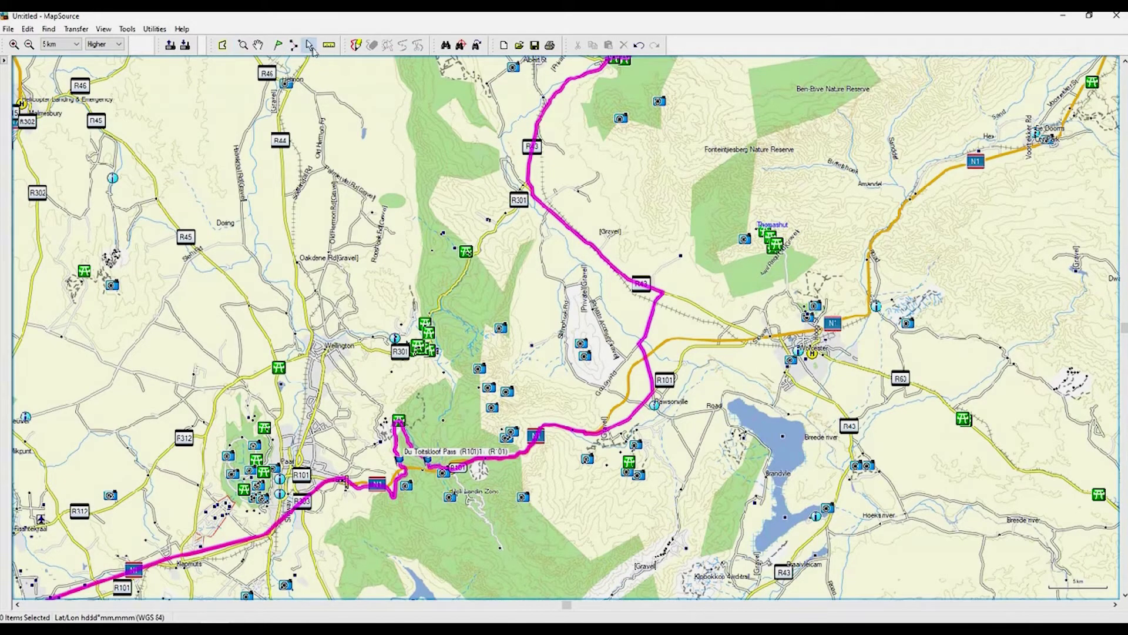
click(658, 294)
drag(659, 294, 545, 272)
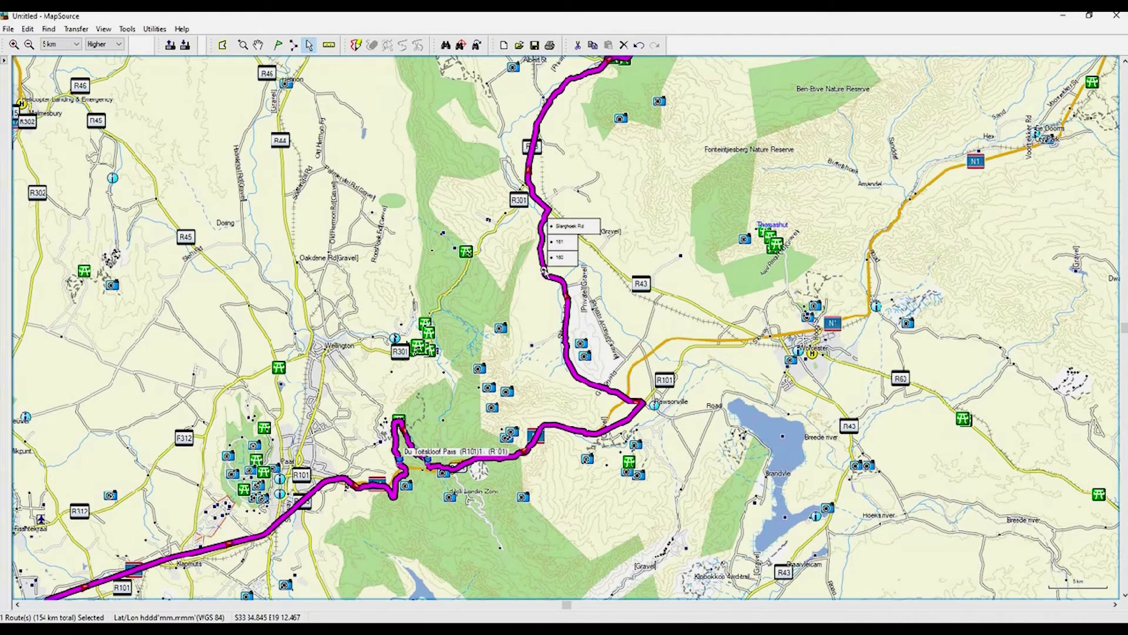
Extend the route north from Ceres to Peerboomskloof Pass.
click(294, 45)
scroll(544, 447, down, 2)
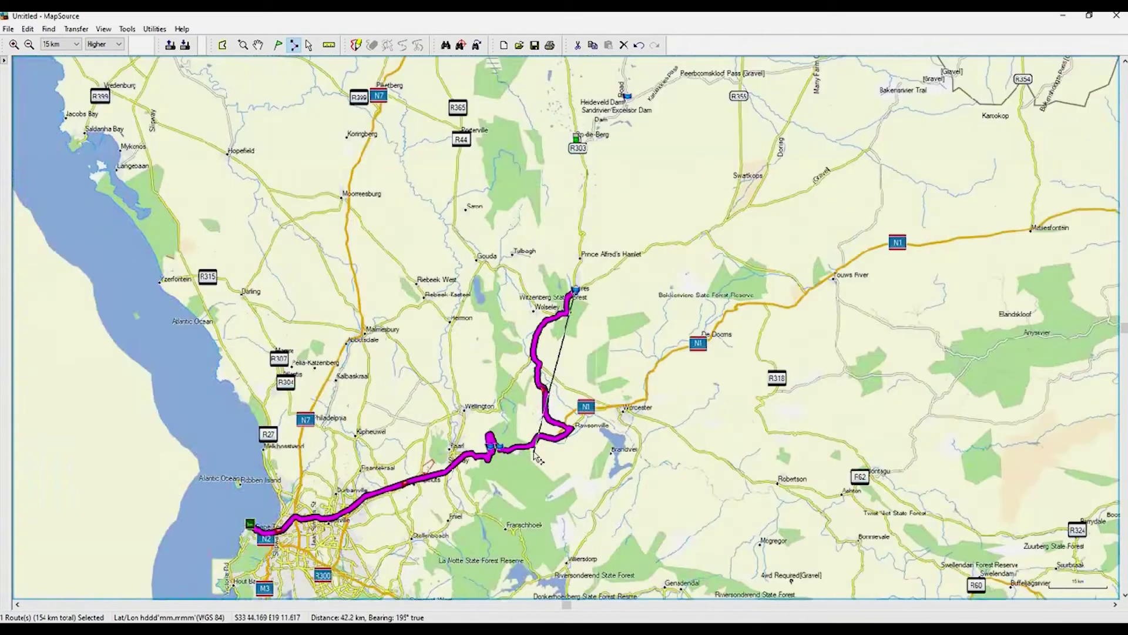
scroll(580, 395, down, 1)
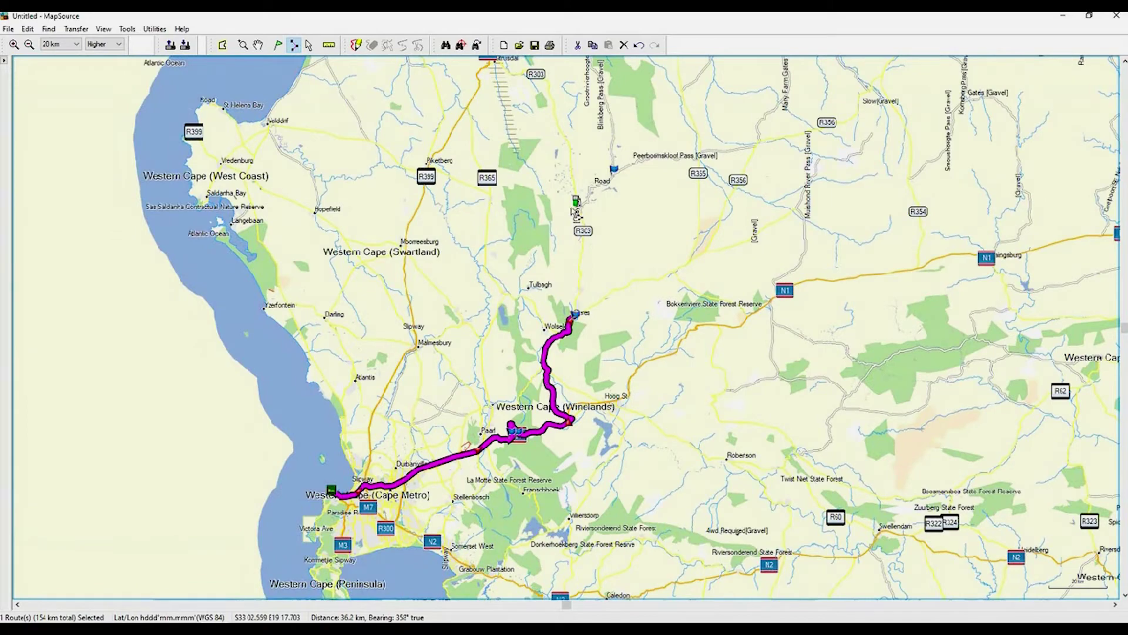
click(576, 203)
click(613, 170)
scroll(517, 435, down, 1)
scroll(516, 451, up, 1)
scroll(516, 451, down, 1)
Continue the route north via the camera point to Blou Nartjie Guesthouse & Restaurant, then cancel routing.
click(540, 130)
scroll(540, 132, down, 1)
click(499, 183)
click(529, 106)
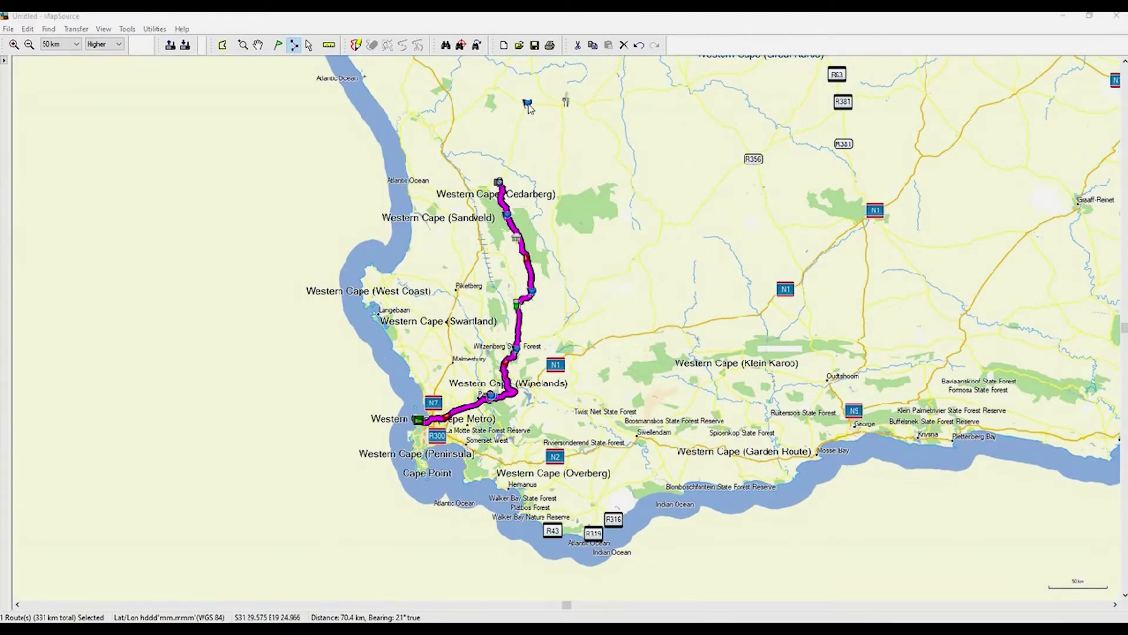
click(566, 102)
mouse_move(565, 102)
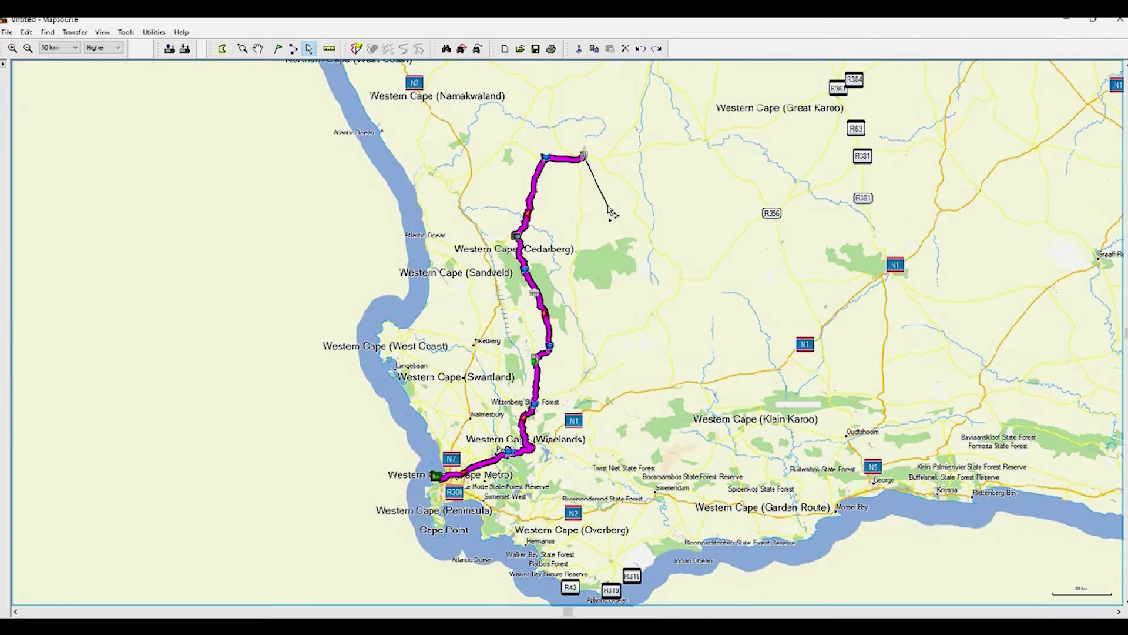
right_click(609, 207)
click(640, 232)
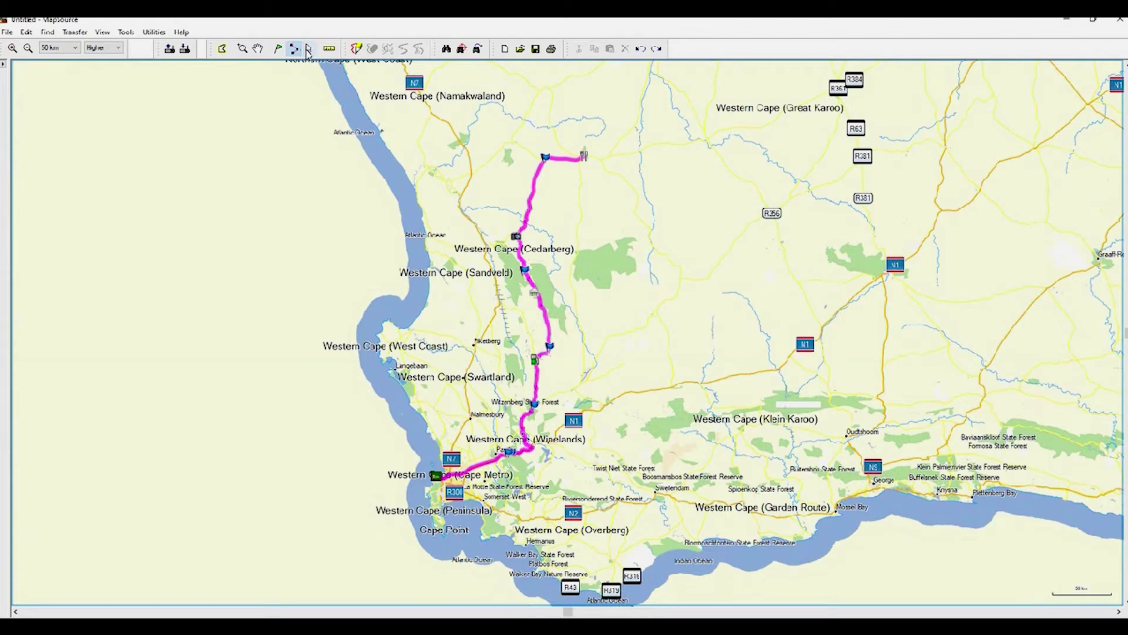
double_click(533, 189)
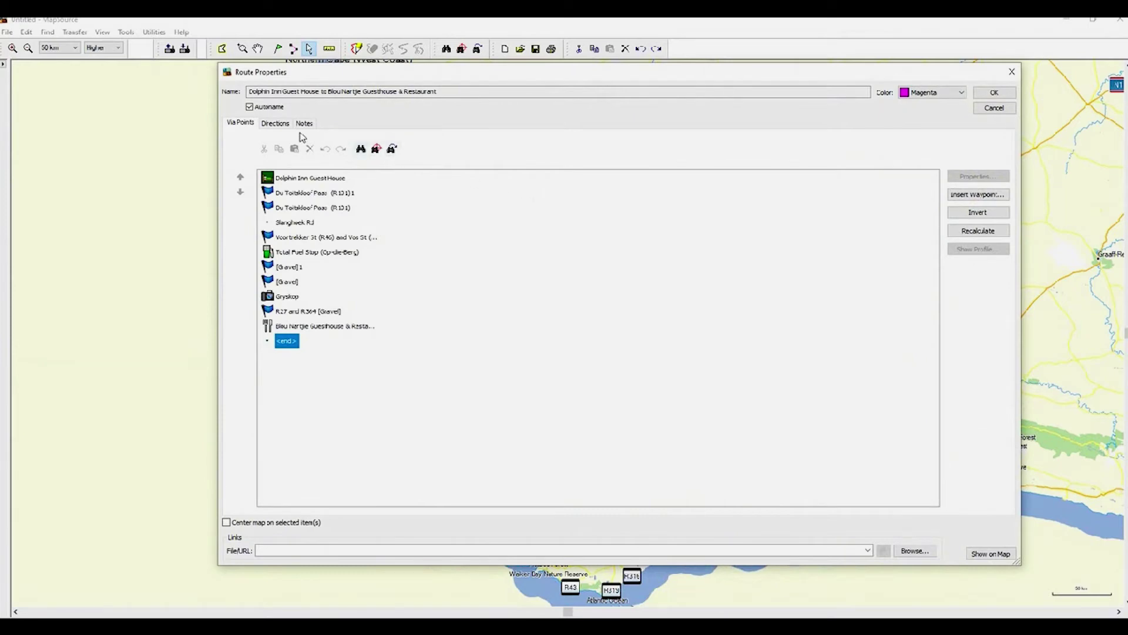
click(276, 124)
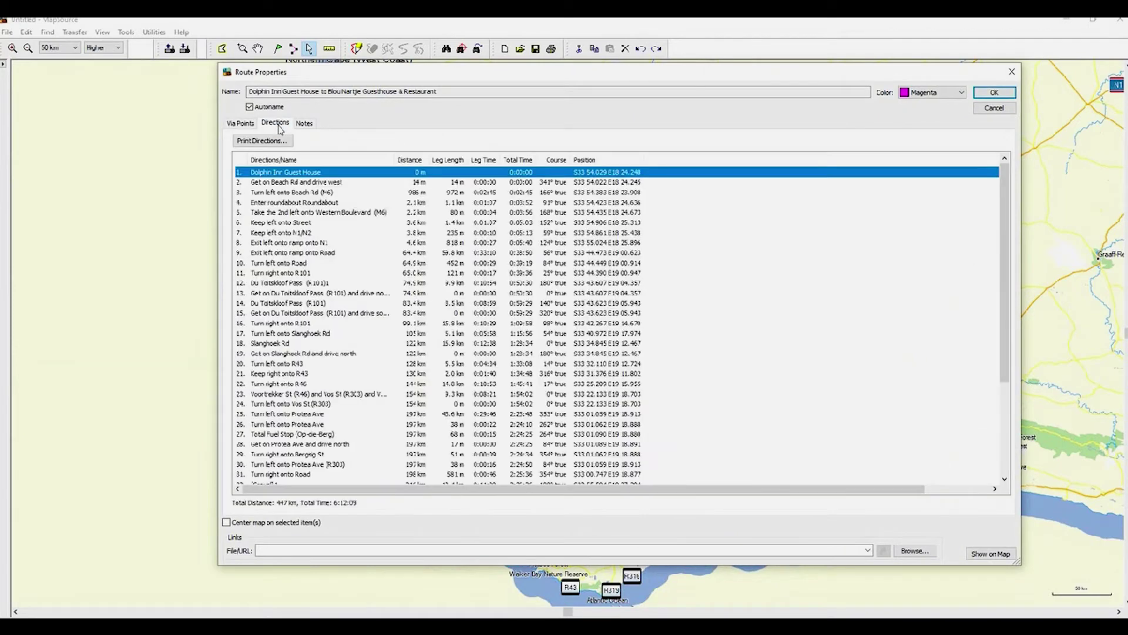
scroll(403, 282, down, 5)
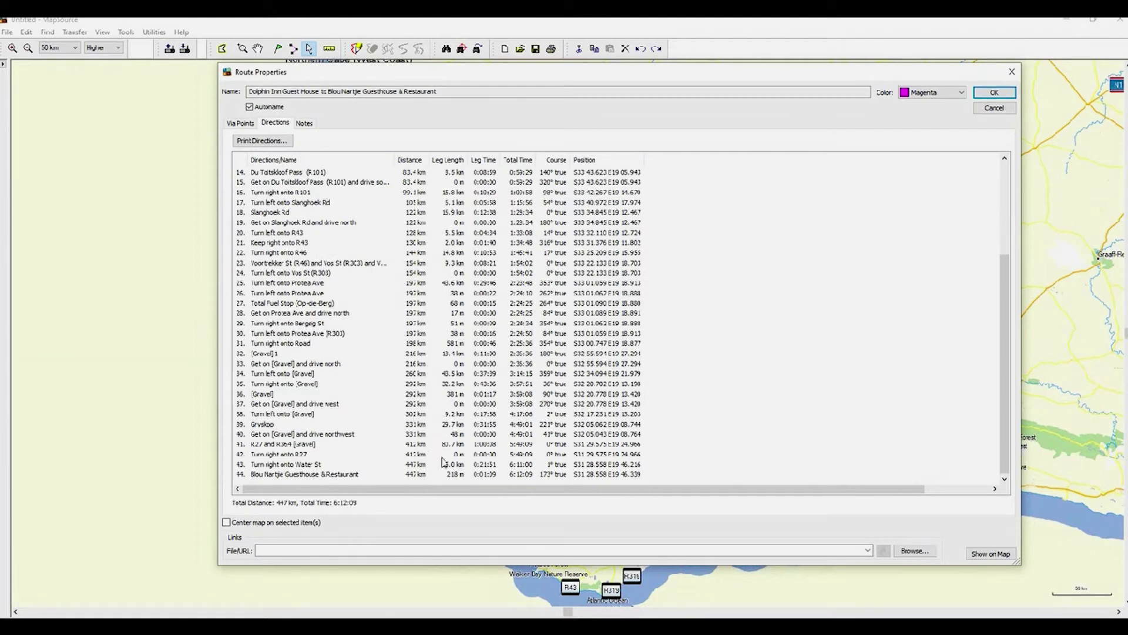
click(530, 475)
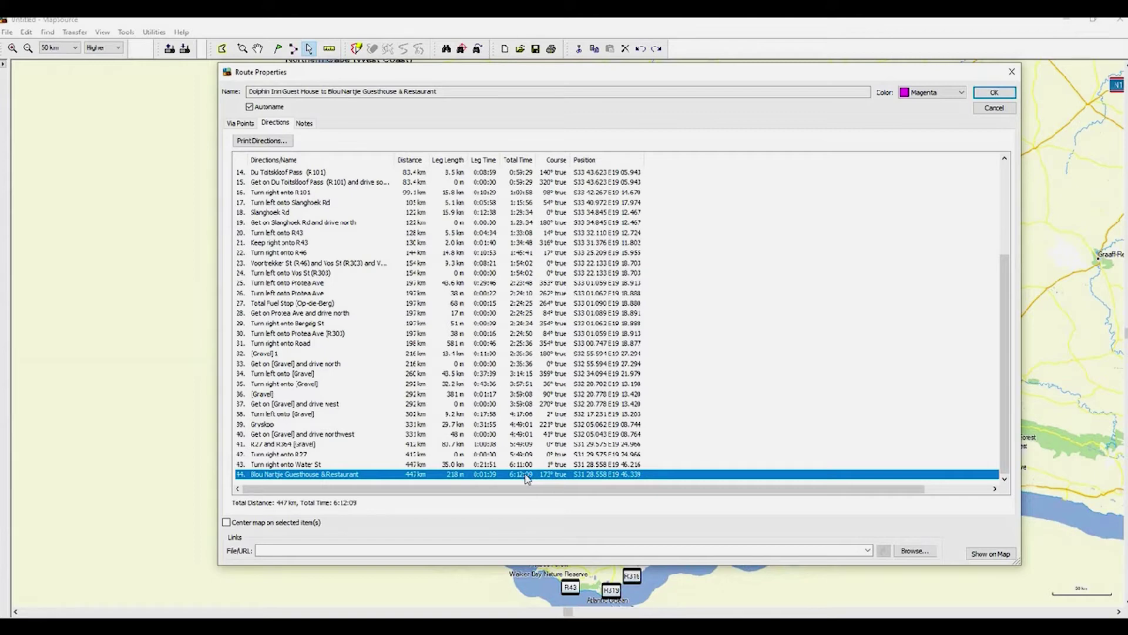
click(987, 96)
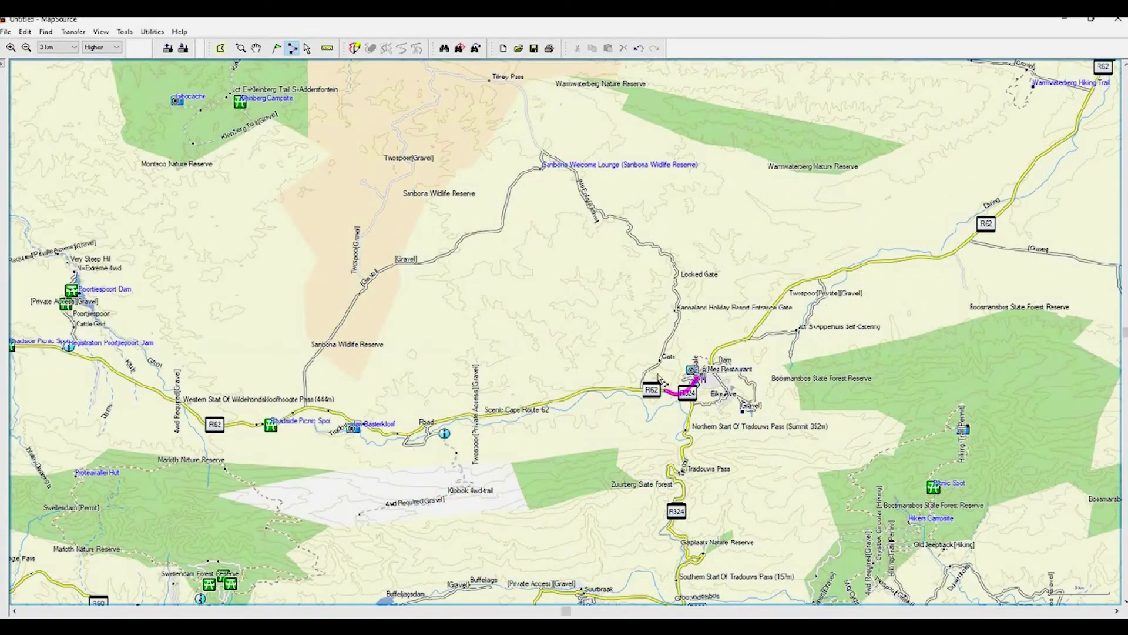
Route from the R62 junction up the Gate road past Kannaland Gate to Locked Gate, redoing the last leg.
click(656, 369)
click(678, 323)
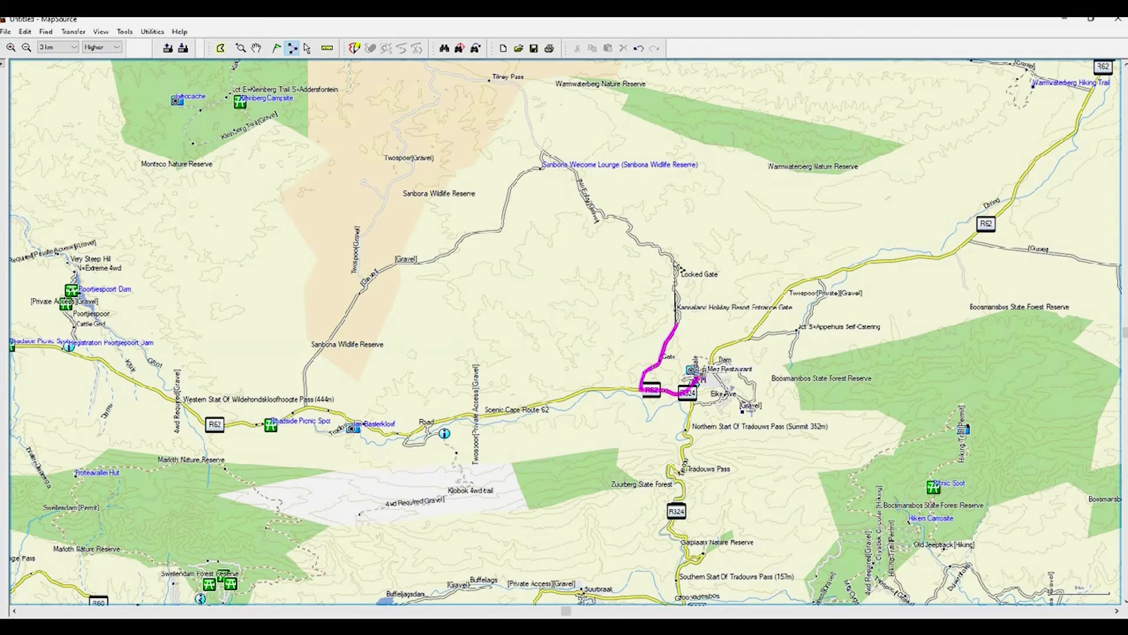
click(671, 258)
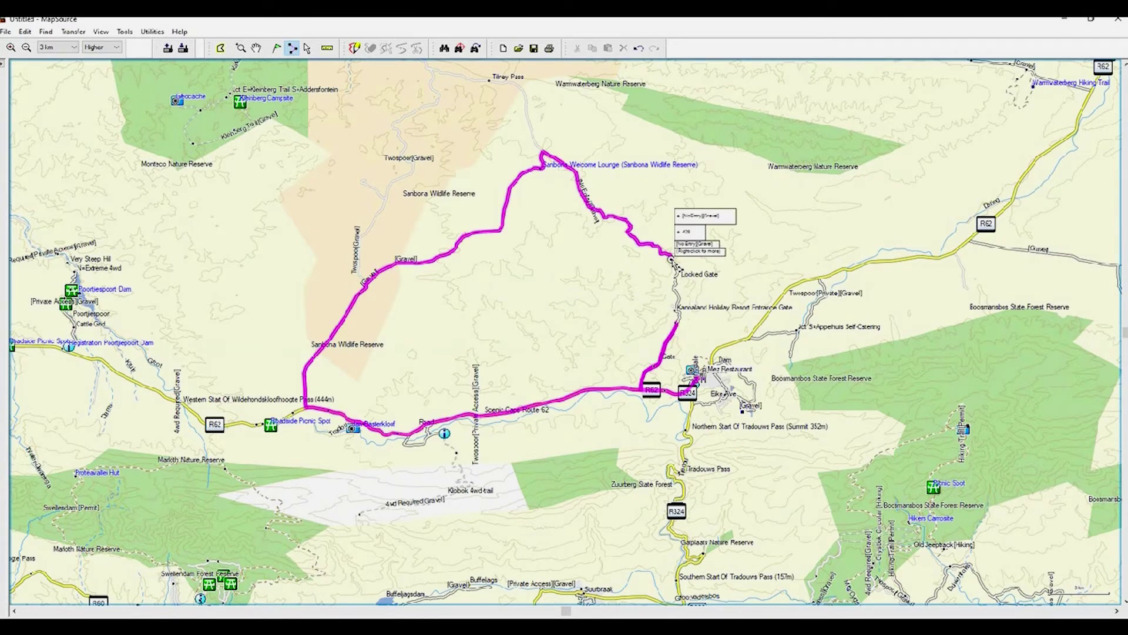
key(ctrl+z)
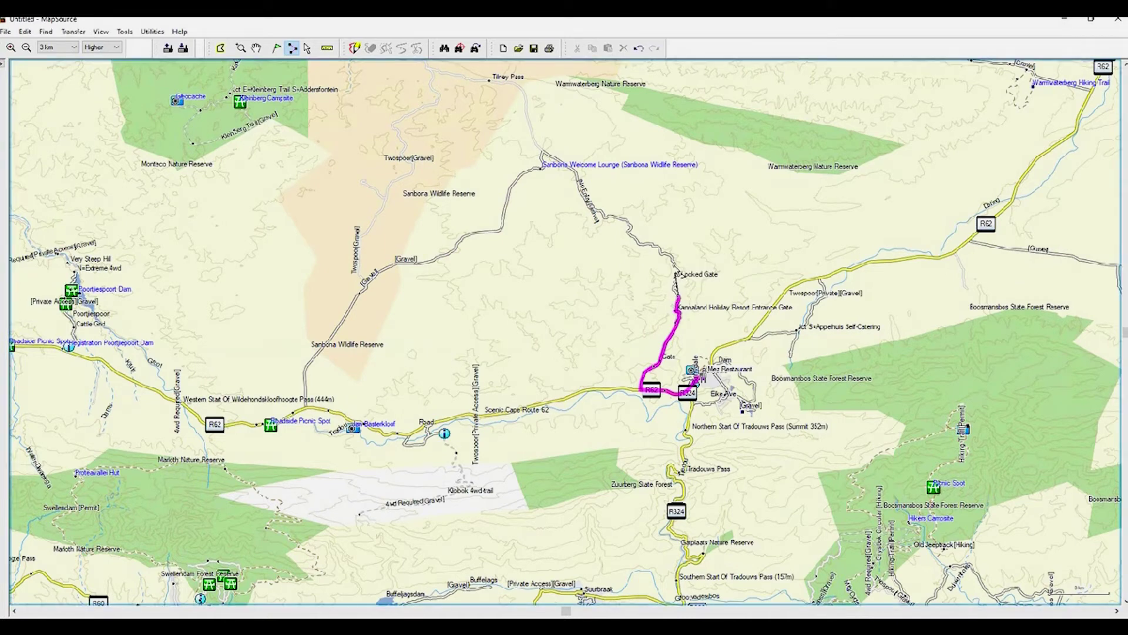
click(675, 267)
Zoom in closely around Locked Gate with the Zoom tool.
click(241, 48)
drag(663, 268, 699, 298)
drag(514, 310, 555, 340)
drag(479, 323, 637, 414)
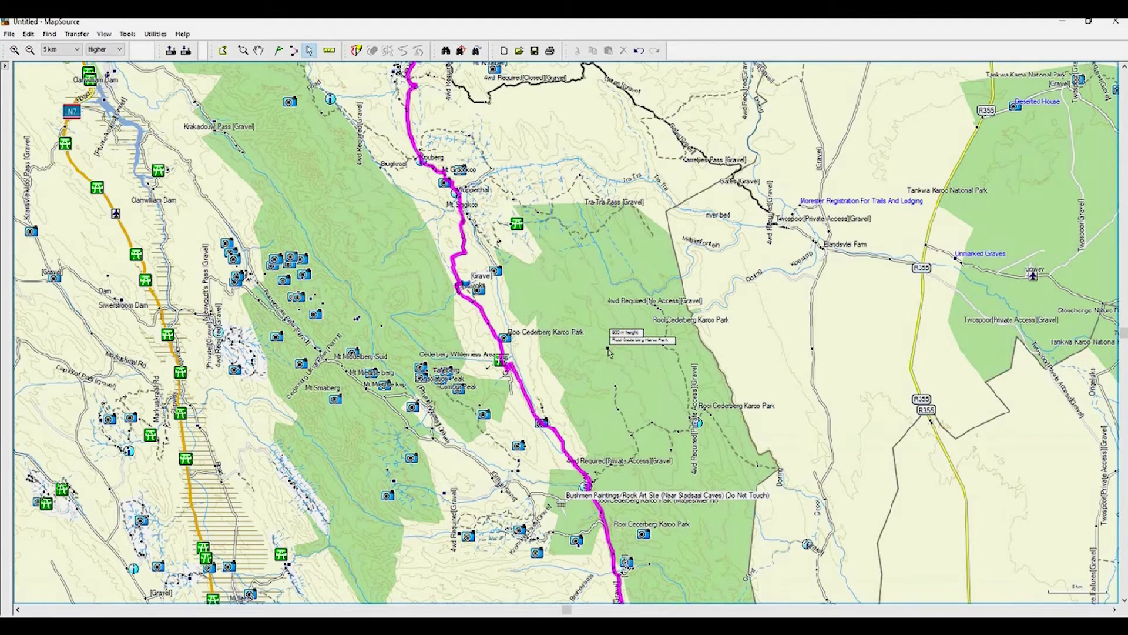
Search for nearest Fuel places around Rooi Cederberg Karoo Park.
right_click(550, 291)
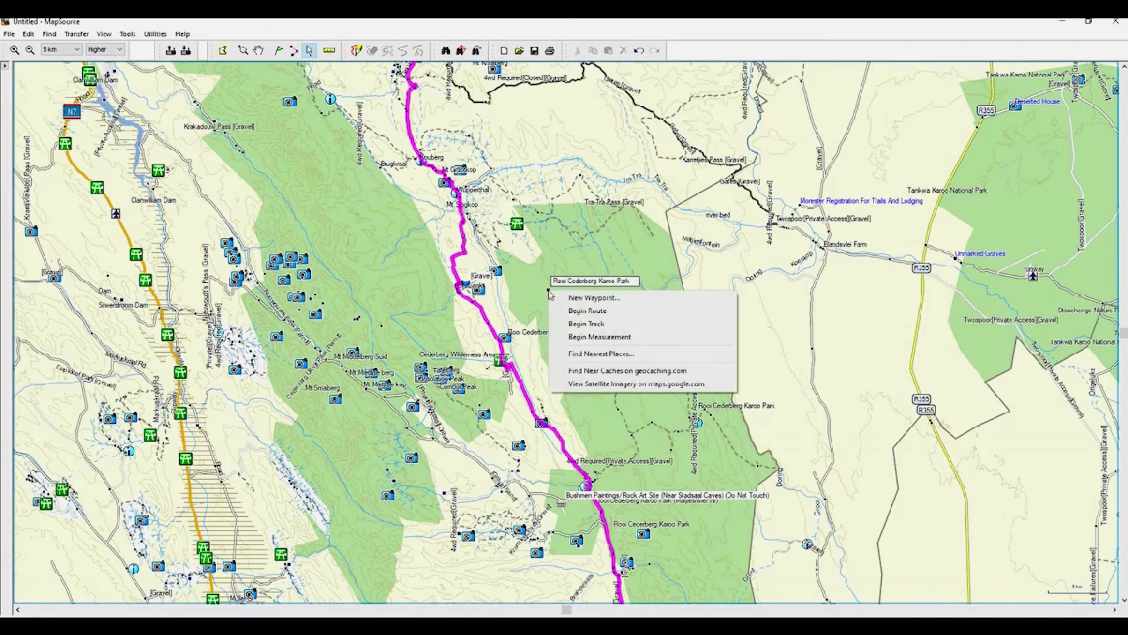
click(598, 354)
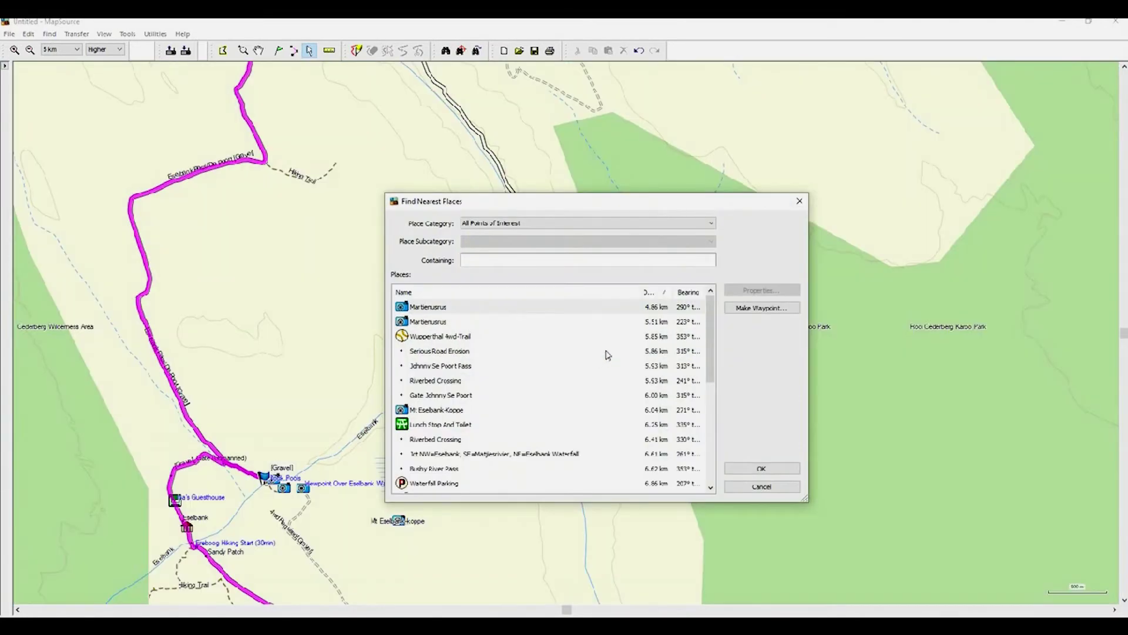
click(510, 226)
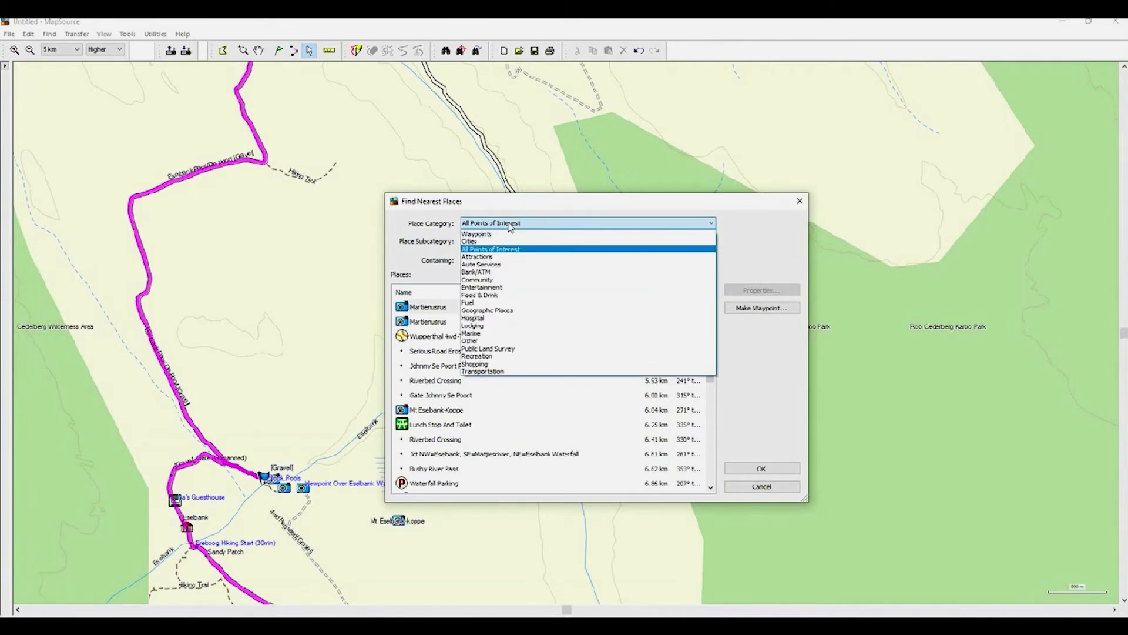
click(476, 303)
Preview the fuel stops and make the Shell Fuel Stop in Clanwilliam a waypoint.
click(477, 306)
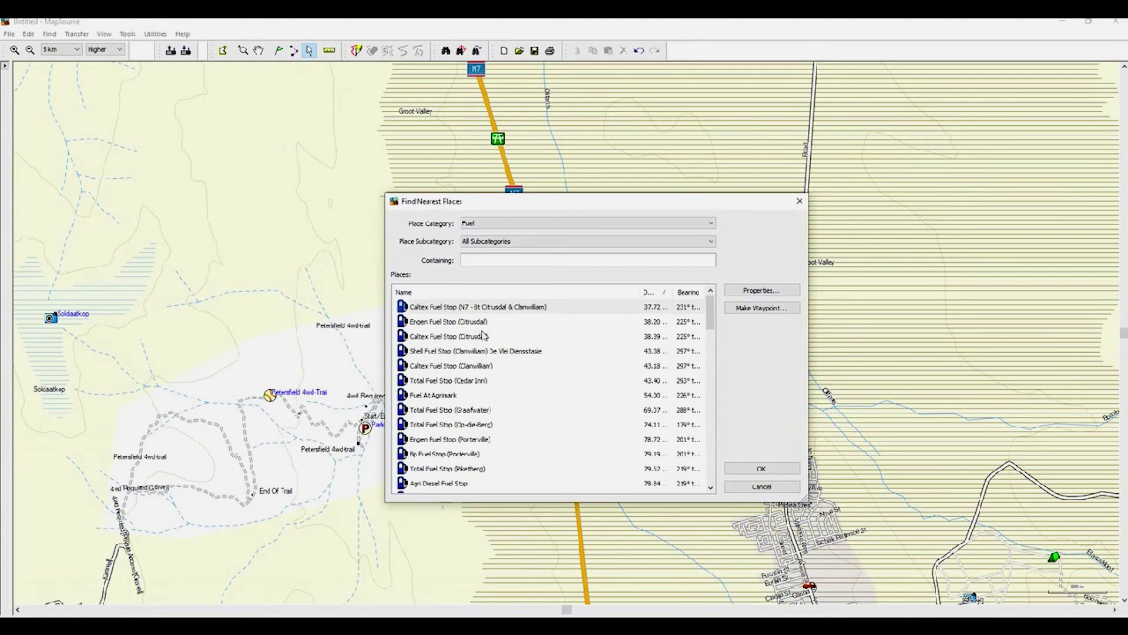
click(488, 307)
click(481, 323)
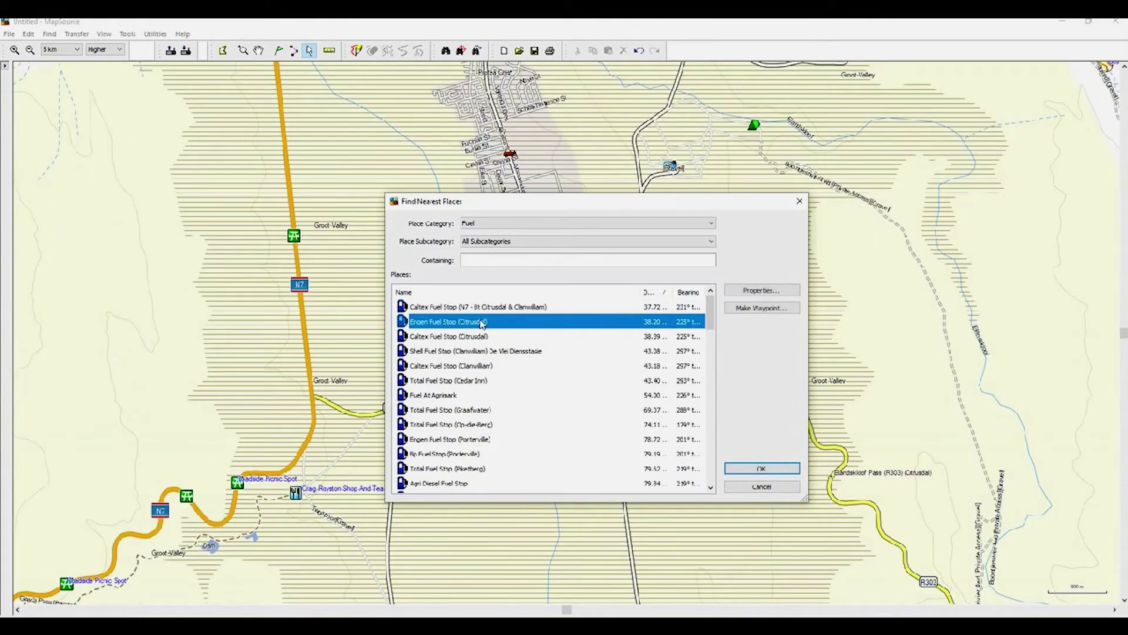
click(481, 337)
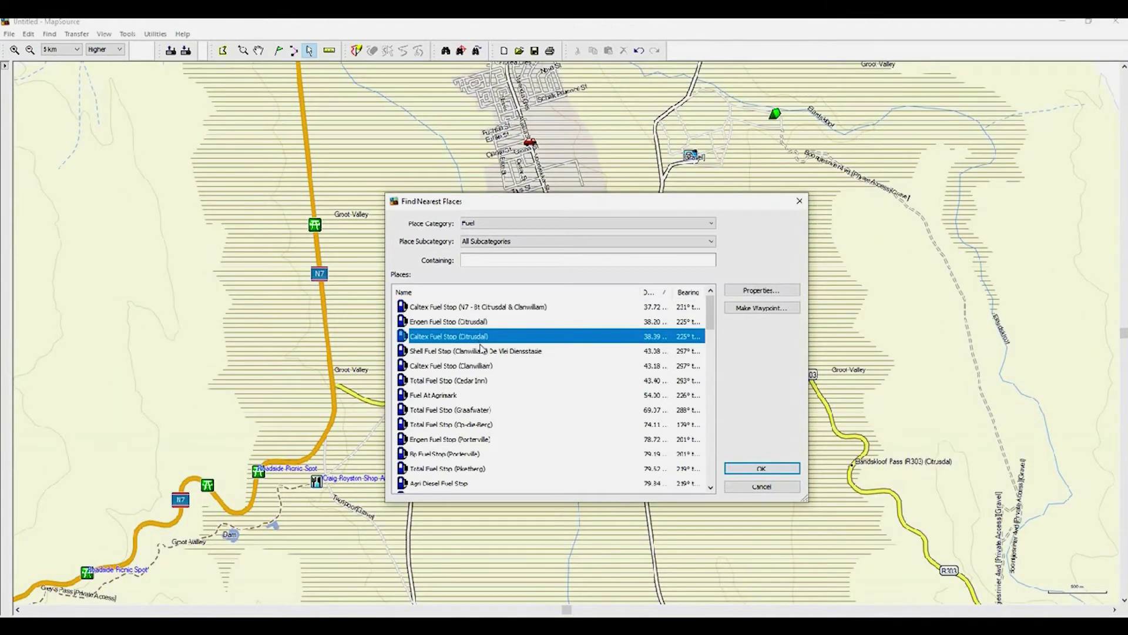
click(481, 351)
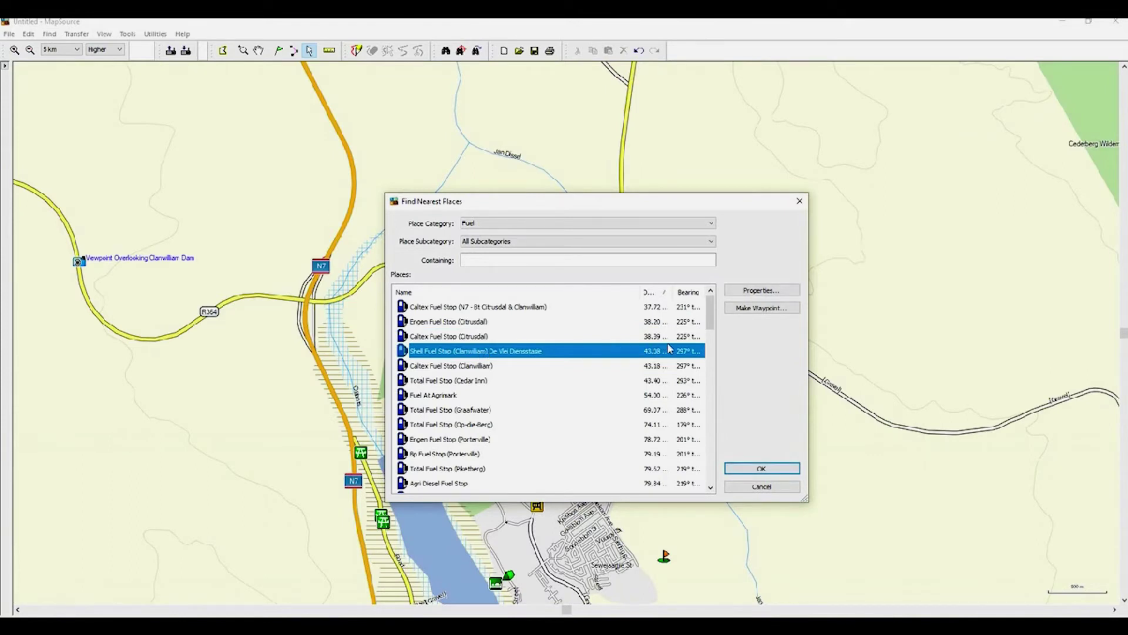
click(760, 309)
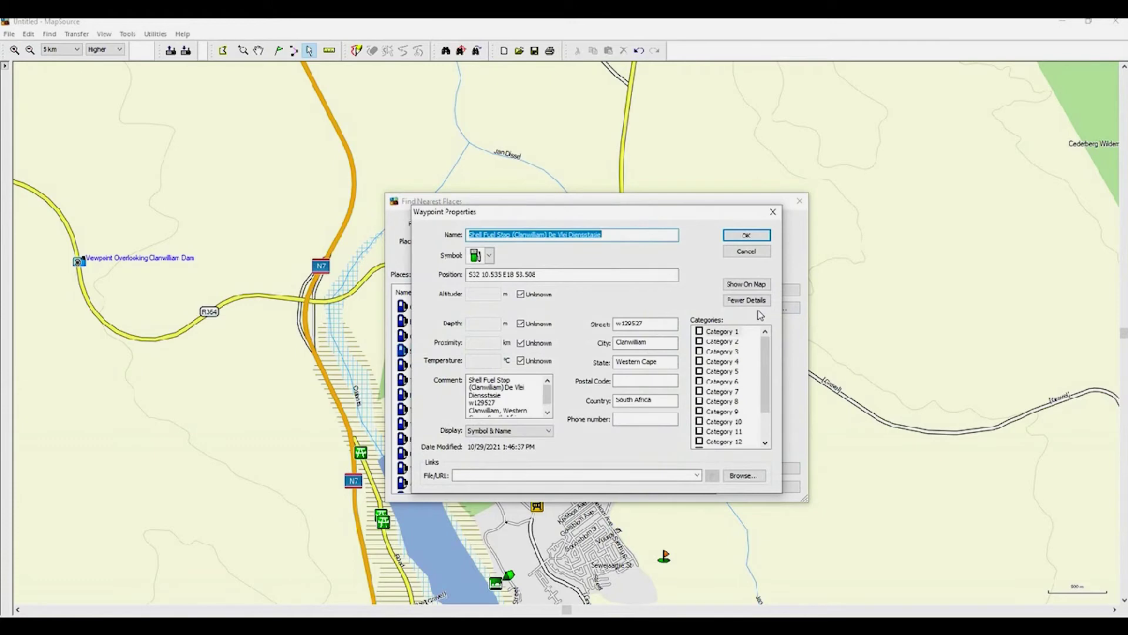
click(747, 235)
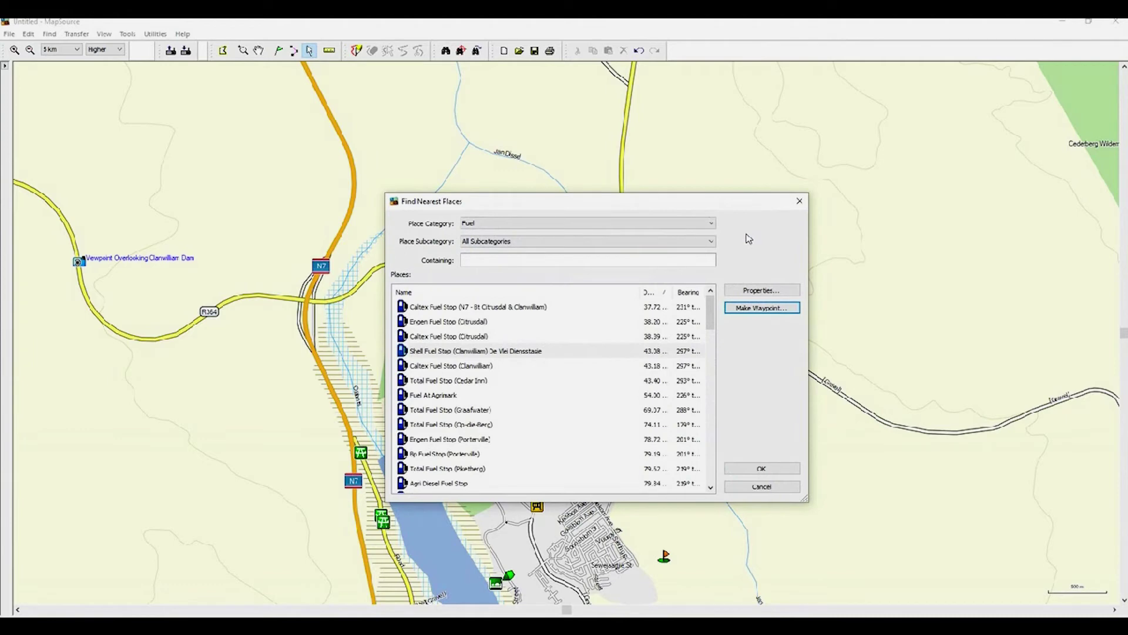
click(747, 472)
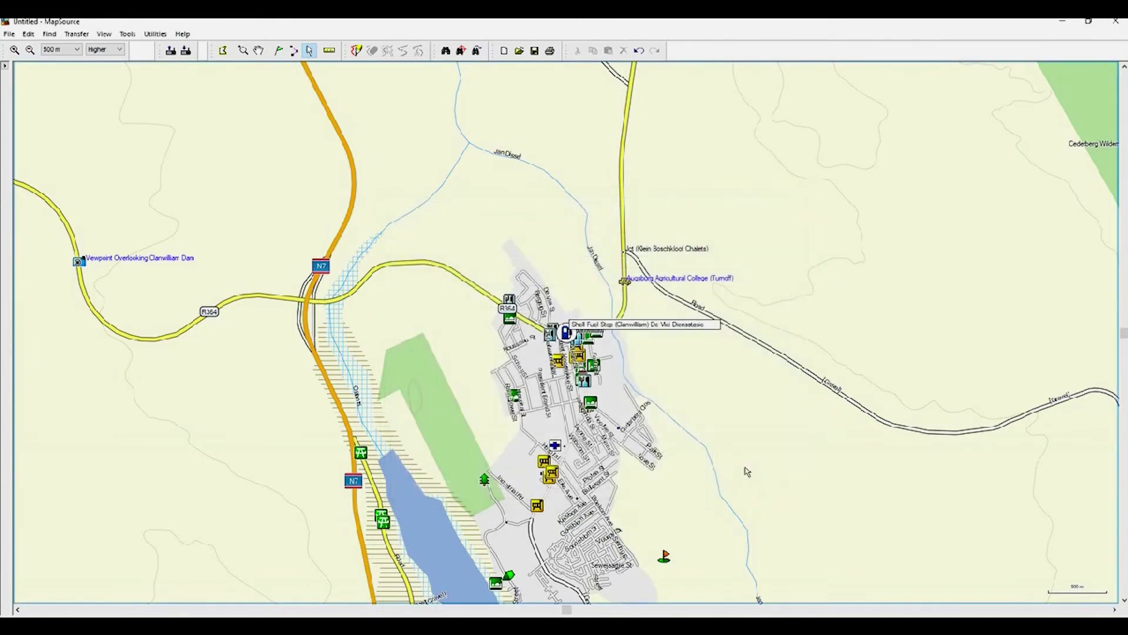
scroll(619, 371, down, 6)
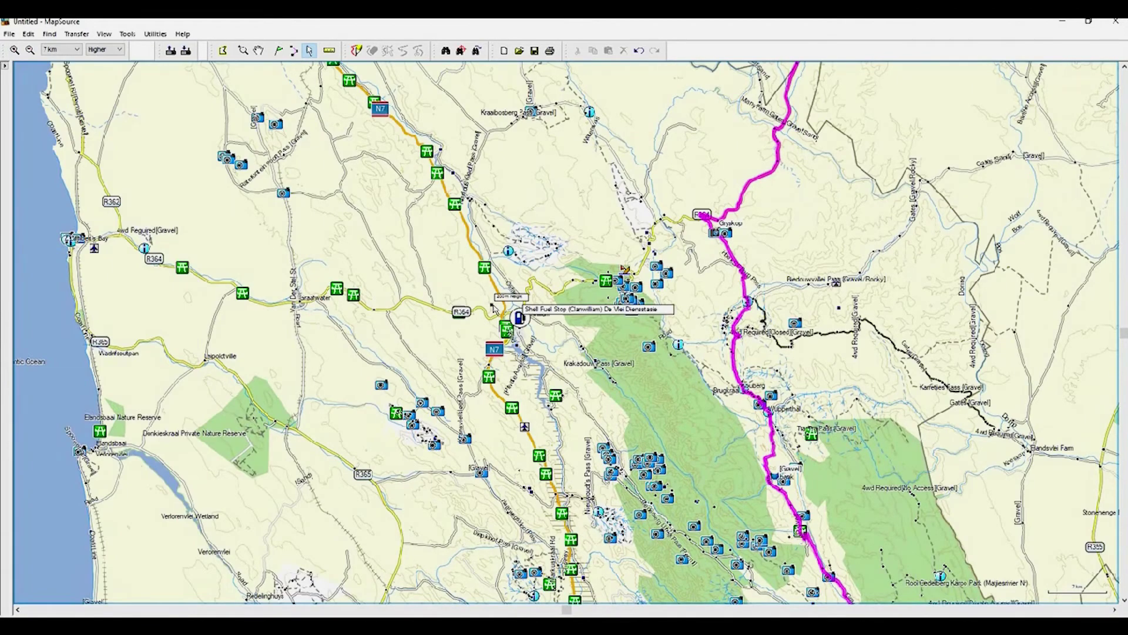
scroll(493, 308, down, 2)
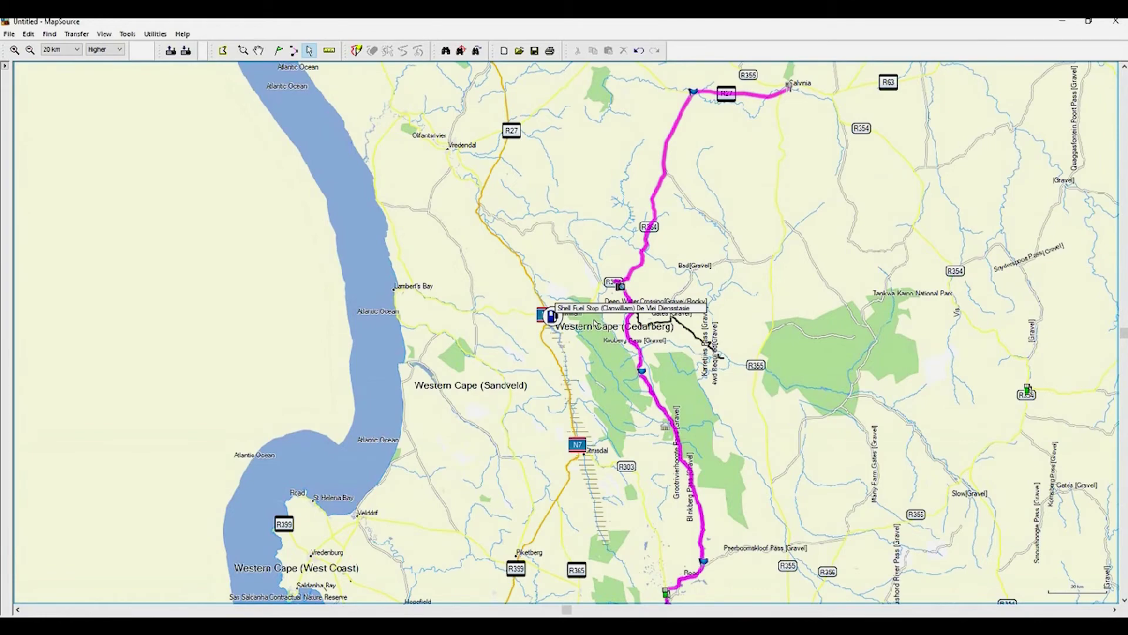
scroll(596, 323, down, 1)
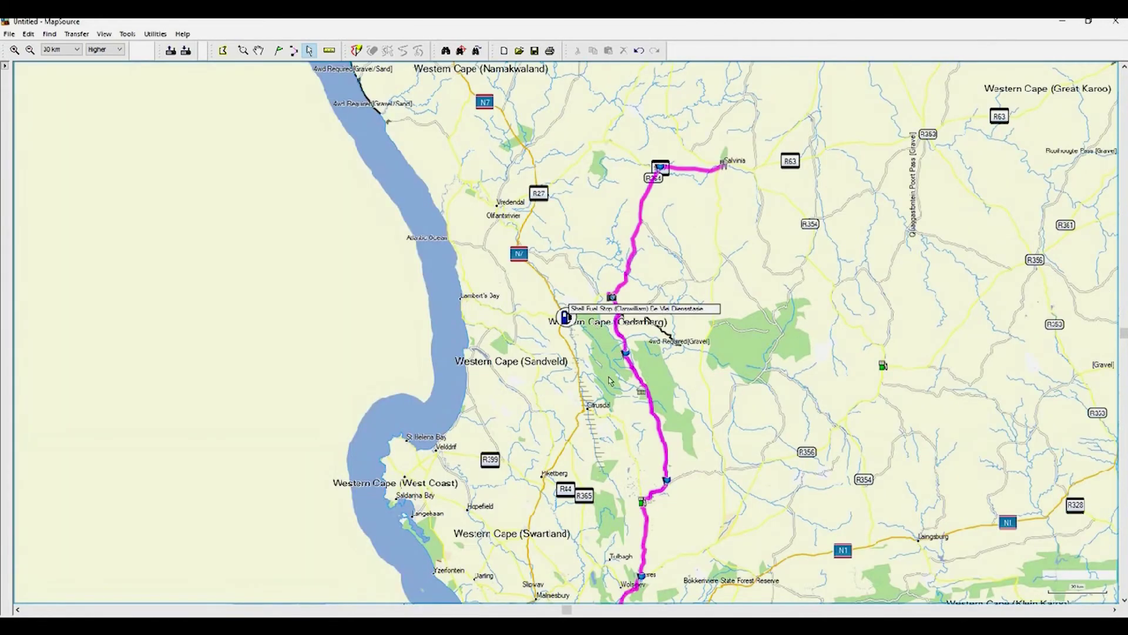
scroll(595, 323, up, 2)
scroll(610, 381, up, 2)
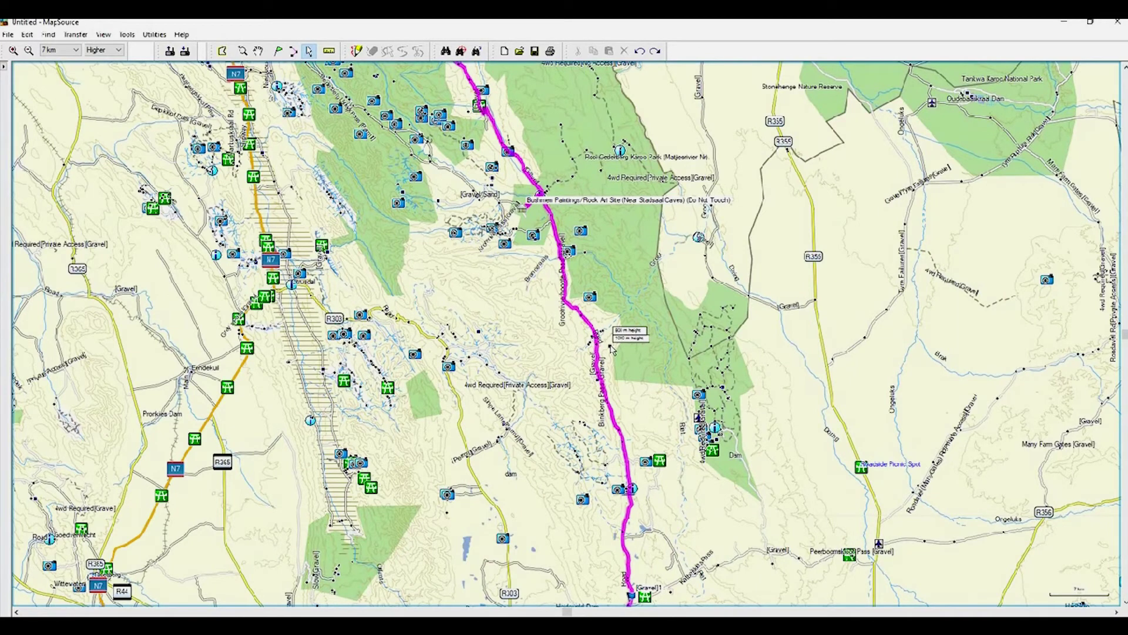
Search nearby Lodging places and make Mount Ceder Guest Lodge a waypoint.
click(462, 52)
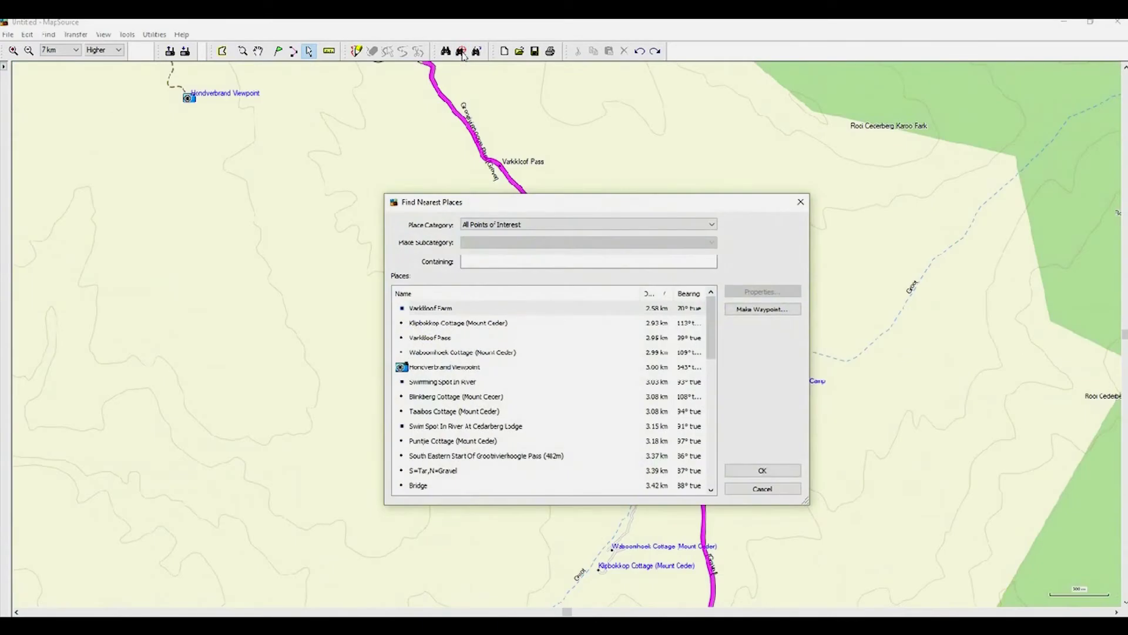
click(491, 225)
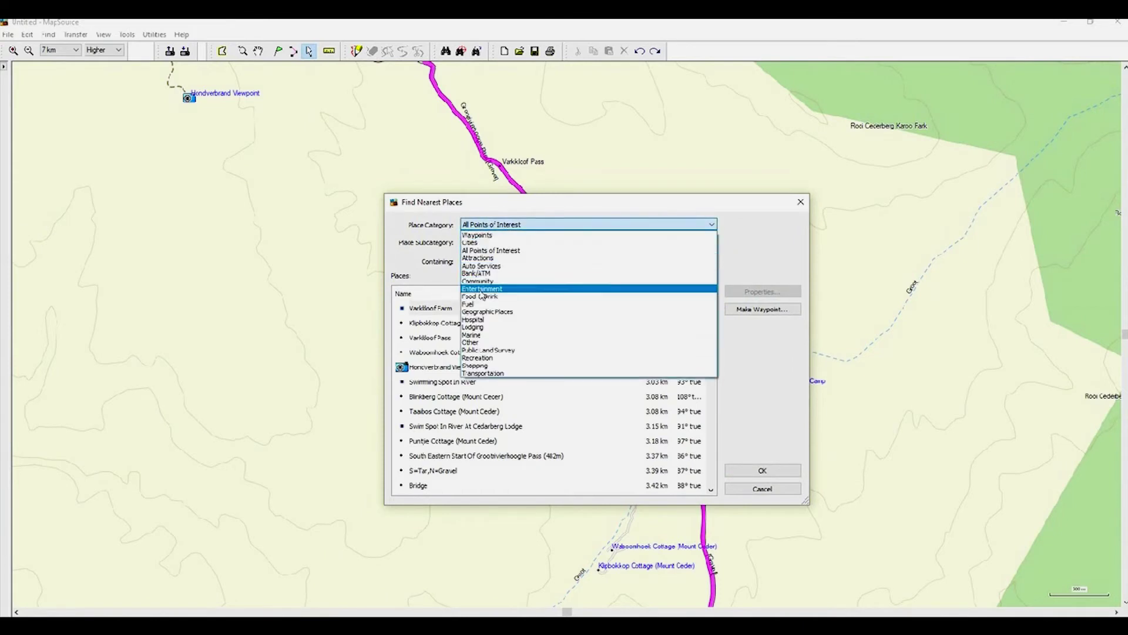
click(481, 328)
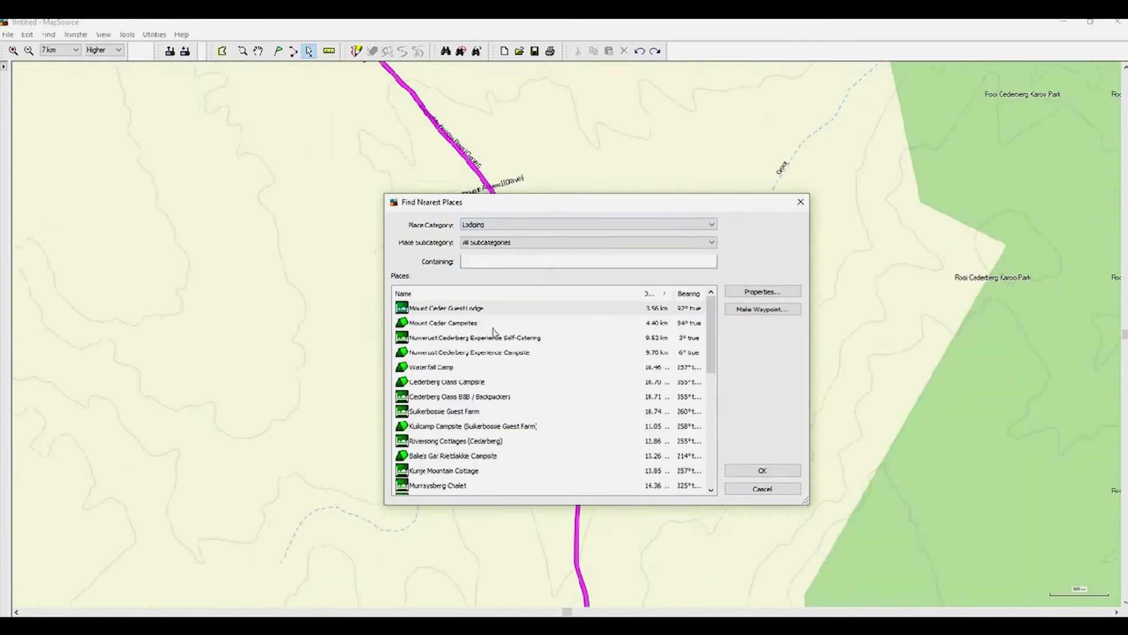
click(481, 312)
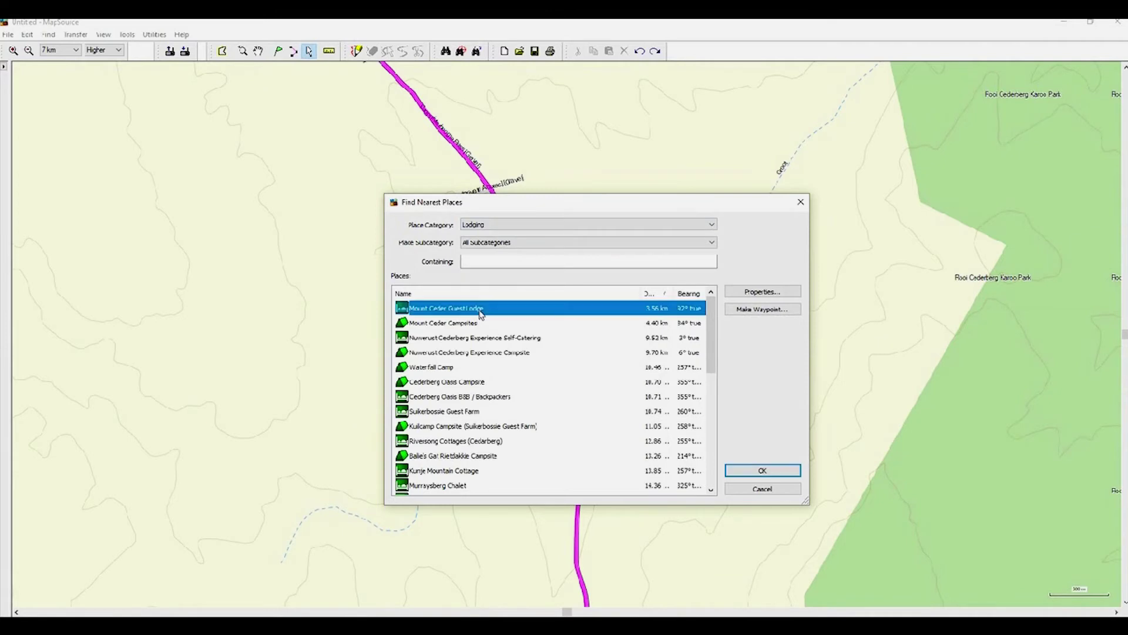
click(765, 314)
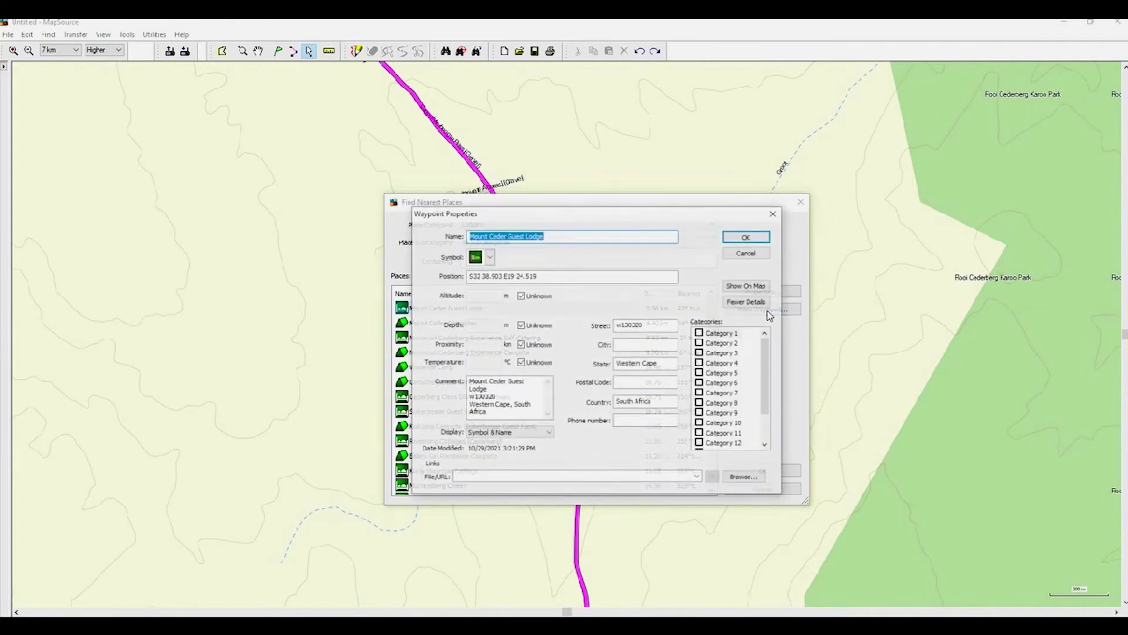
click(745, 239)
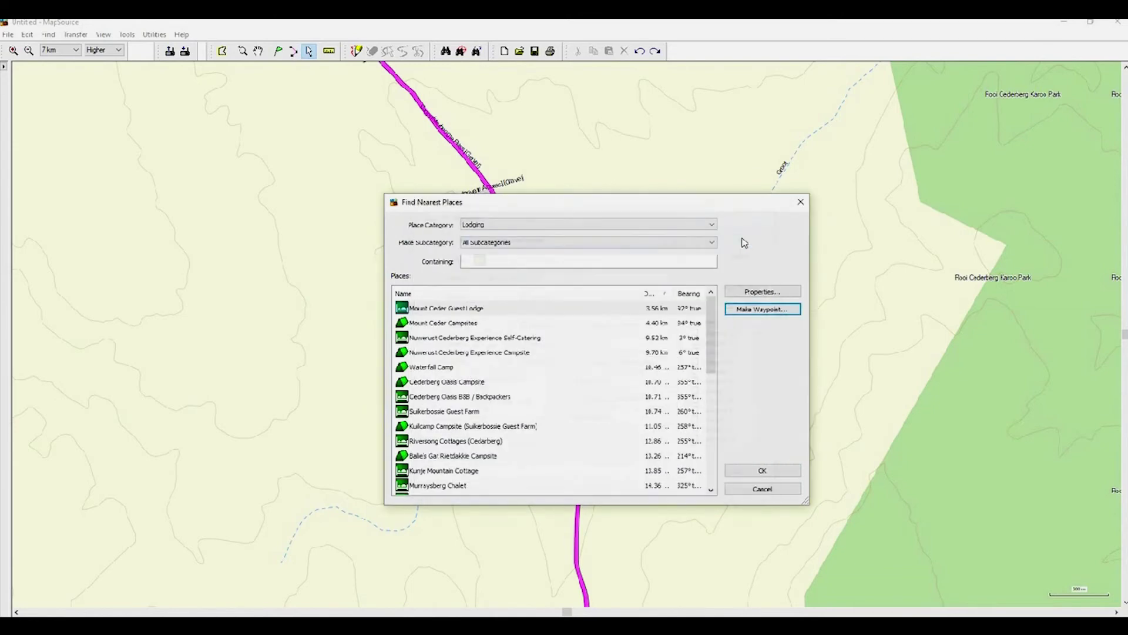
click(743, 472)
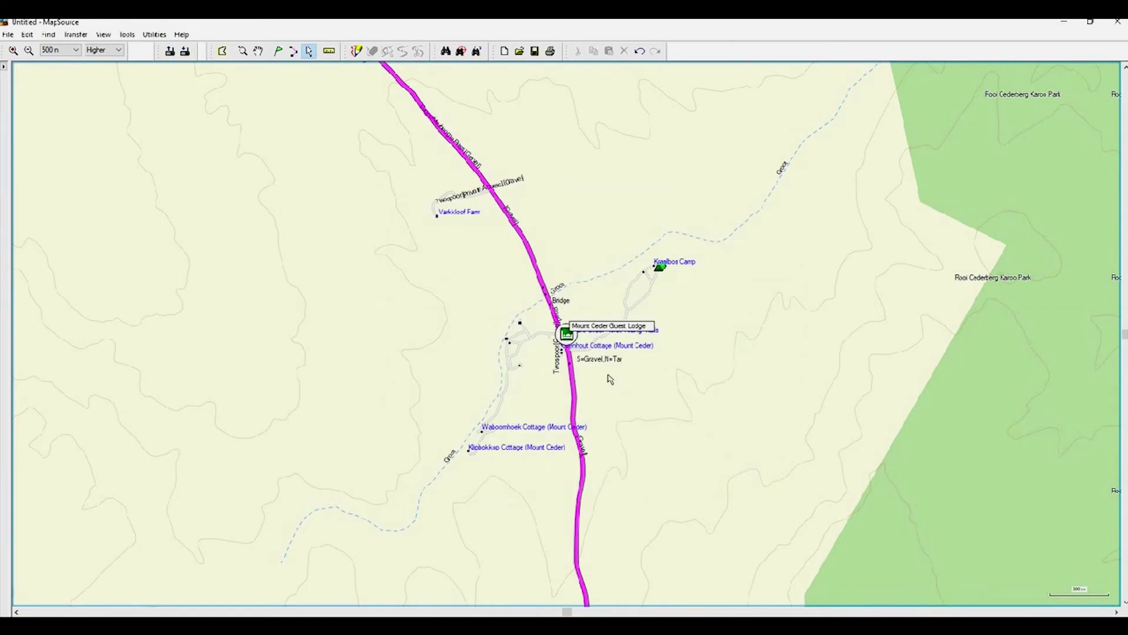
Drag the magenta route off the main road onto the Mount Ceder Guest Lodge waypoint.
scroll(566, 341, up, 2)
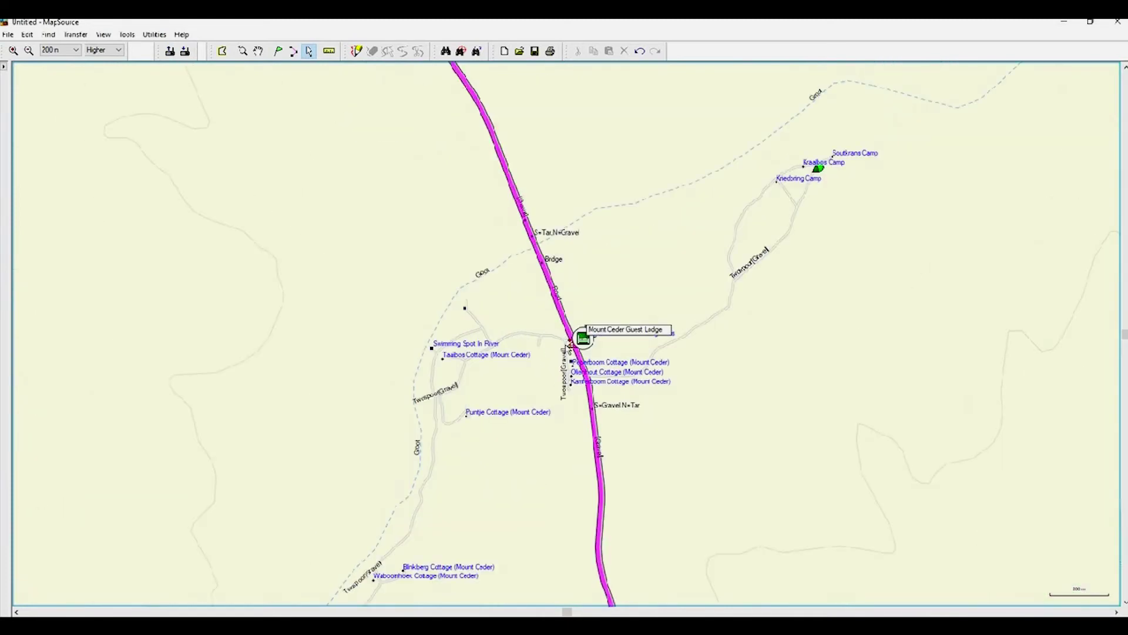
scroll(586, 350, up, 4)
scroll(586, 350, up, 1)
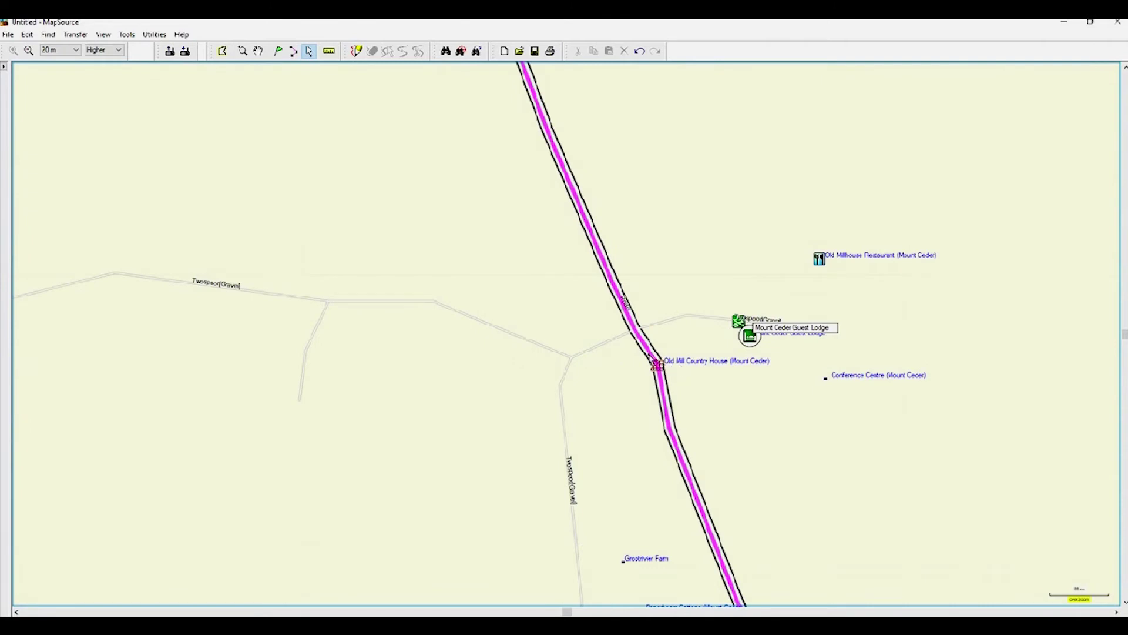
click(654, 360)
drag(653, 356, 754, 346)
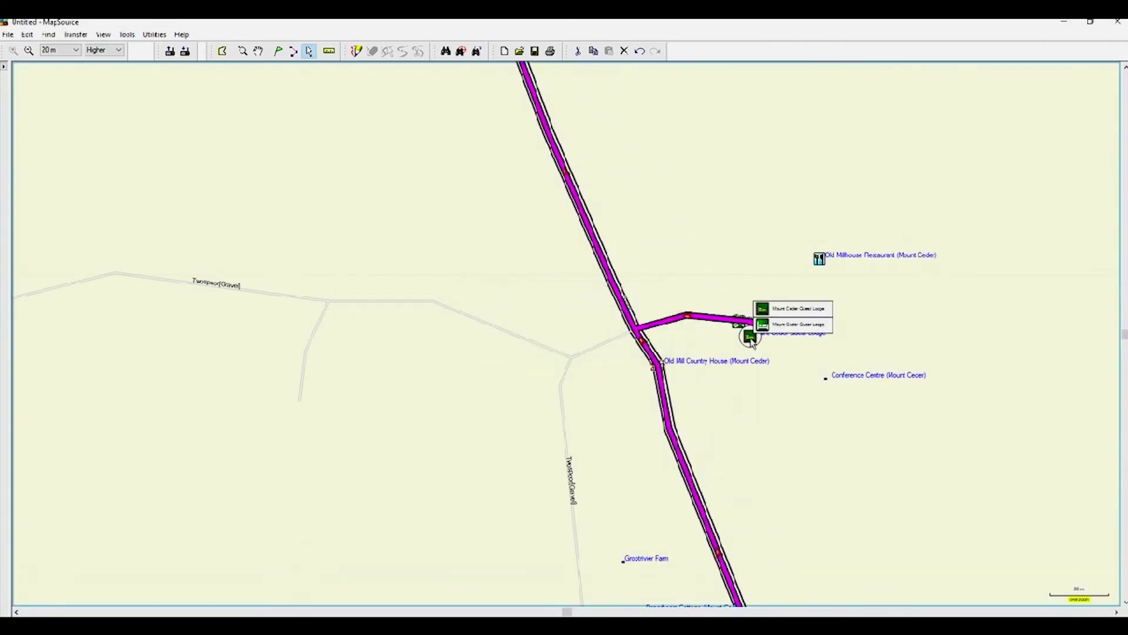
click(723, 346)
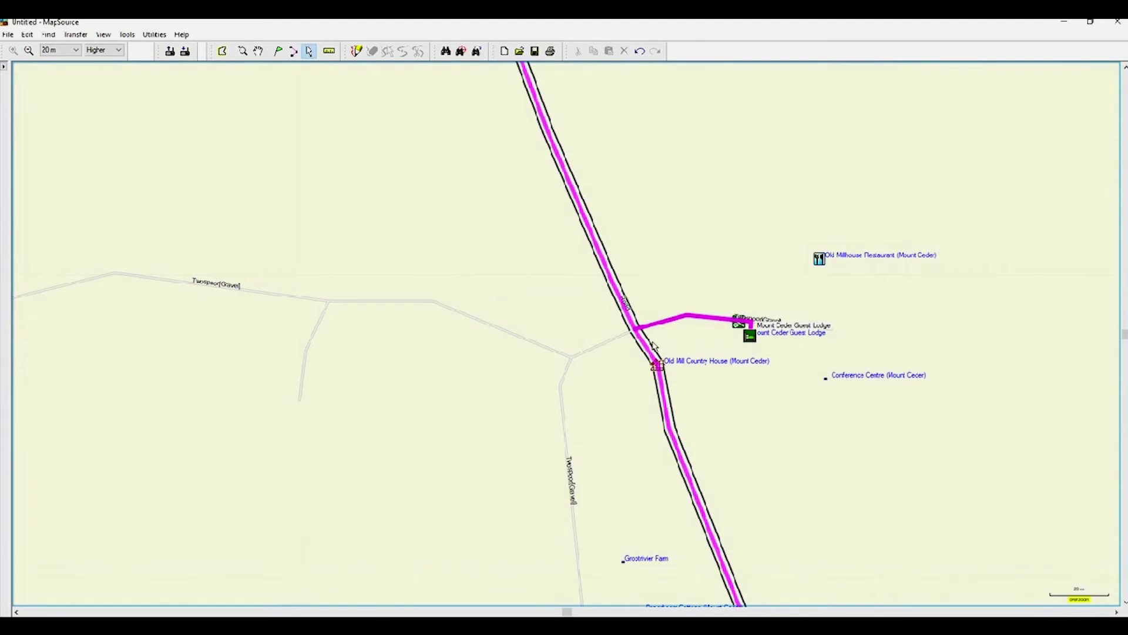
scroll(654, 347, down, 5)
In Route Properties, locate Mount Ceder Guest Lodge as direction step 35 and untick Autoname.
double_click(645, 313)
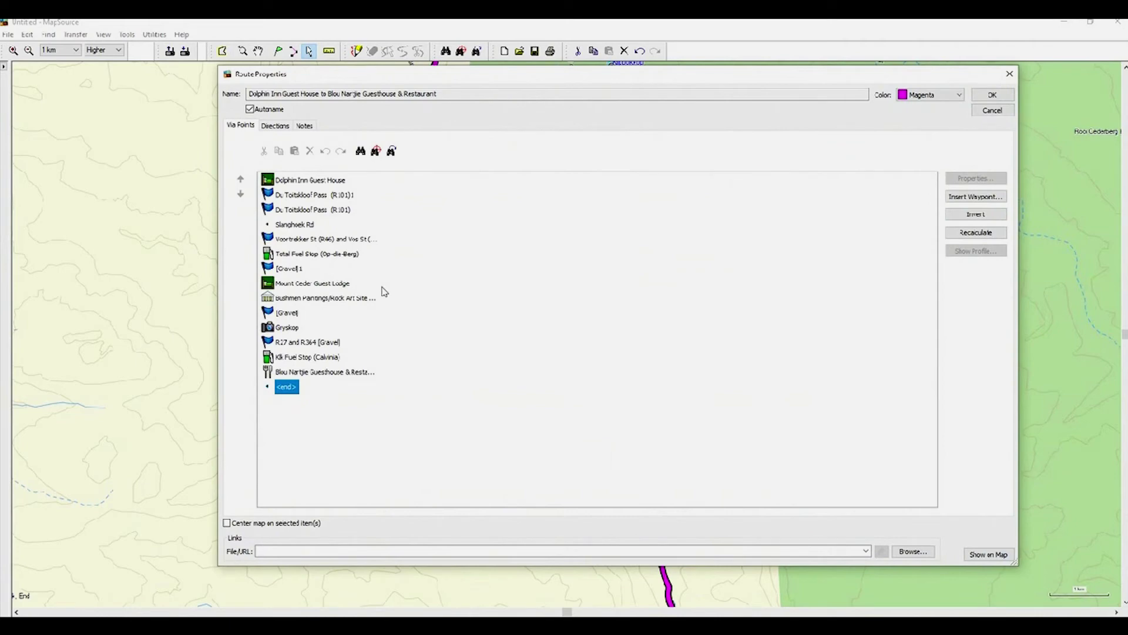
click(348, 284)
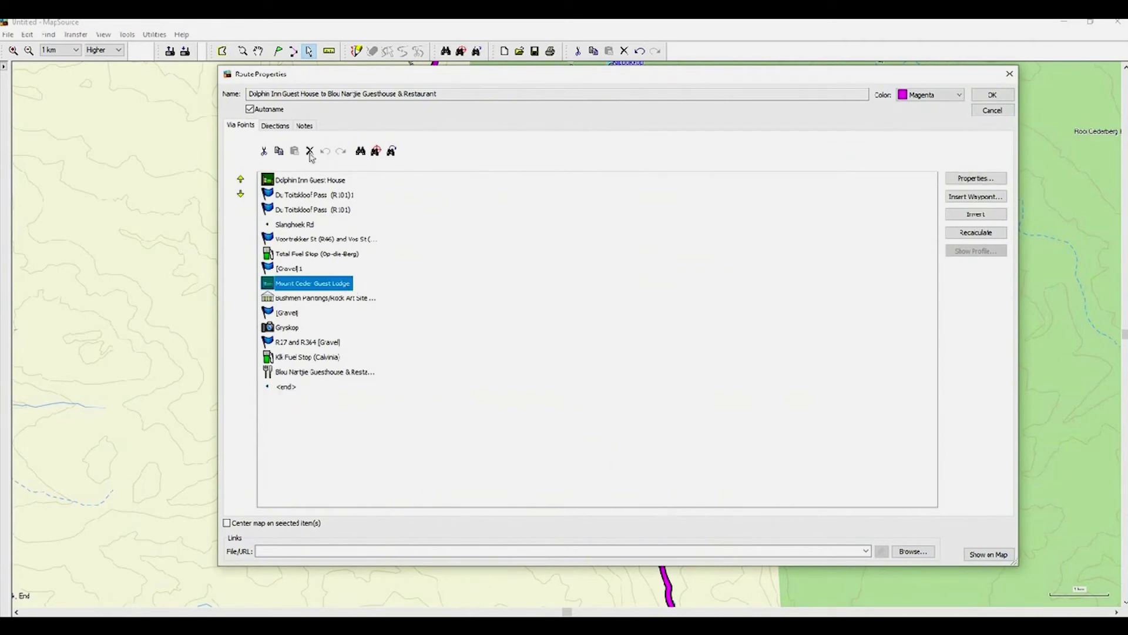
click(275, 126)
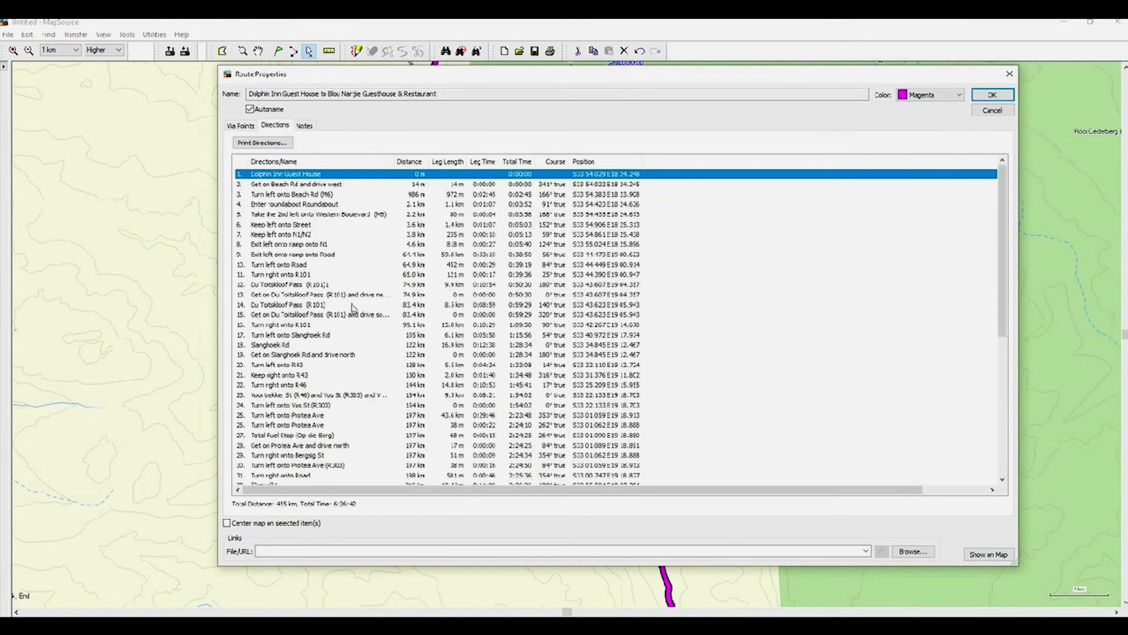
scroll(355, 310, down, 2)
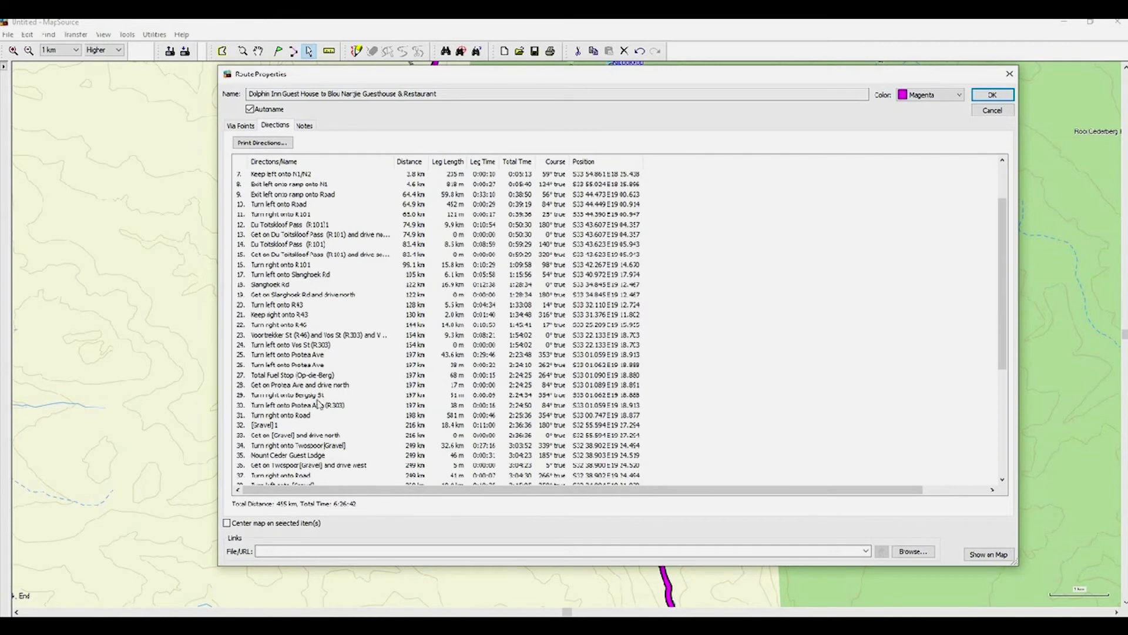
click(309, 456)
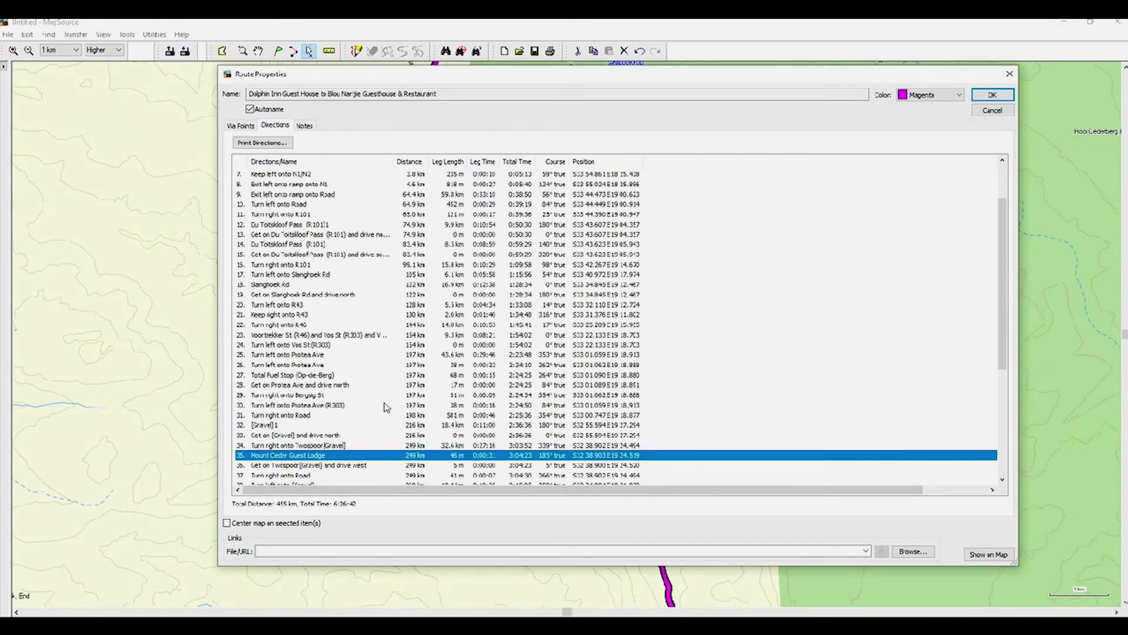
scroll(386, 406, down, 5)
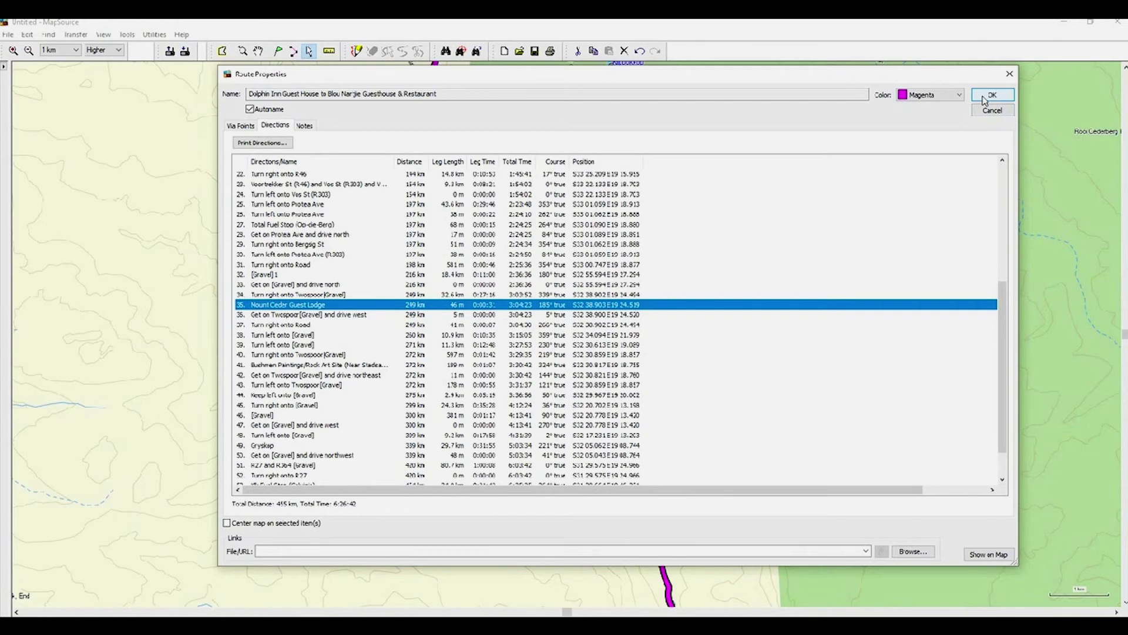
click(250, 109)
Rename the route 'Day 1 & 2 - 455km 6h26', close its properties, and select the Route Tool.
drag(446, 92, 246, 95)
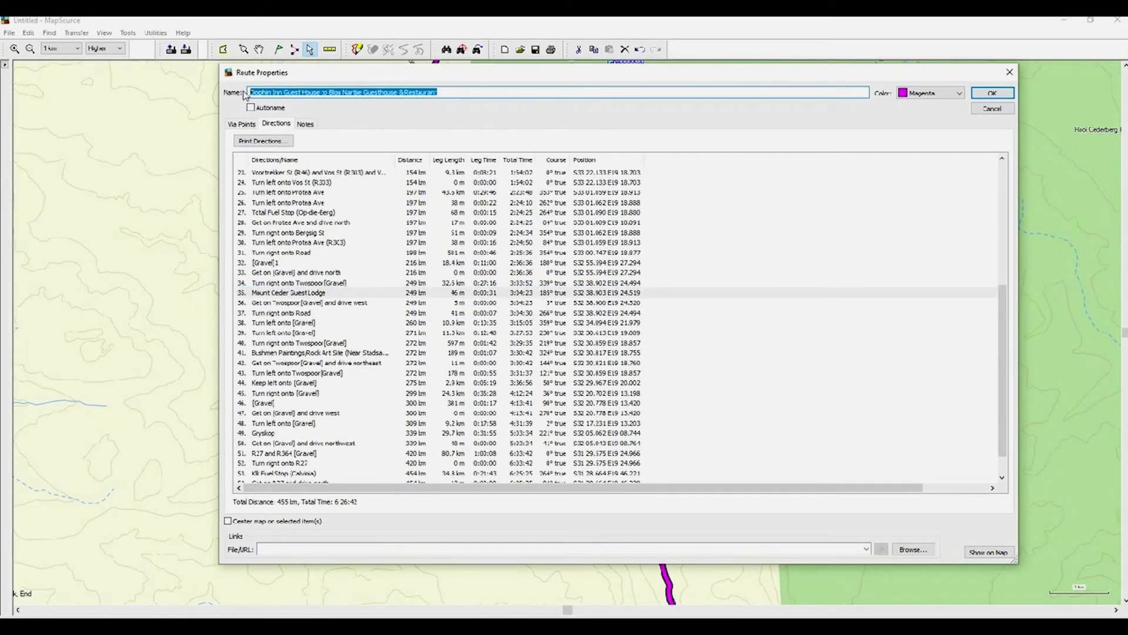
text(D1)
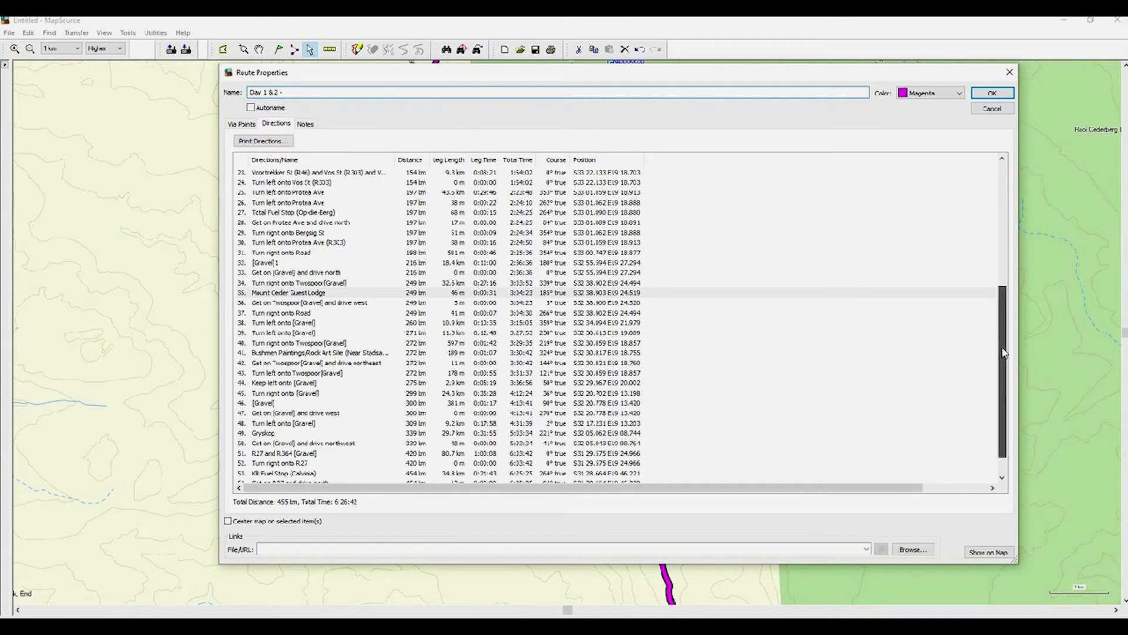
scroll(1005, 364, down, 1)
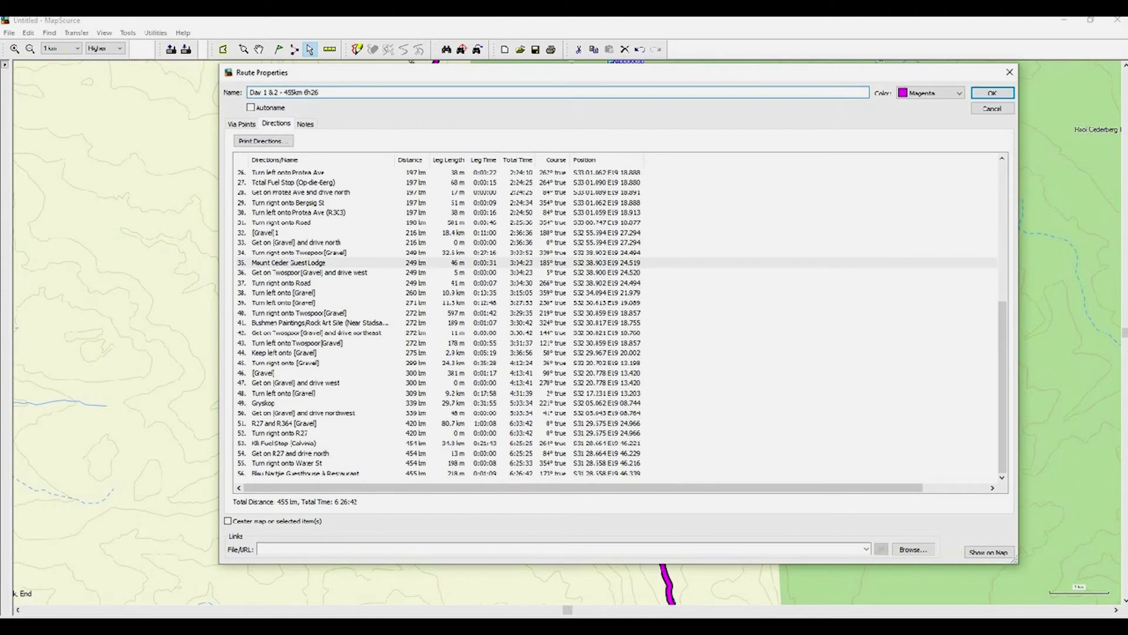
click(982, 98)
scroll(590, 347, down, 8)
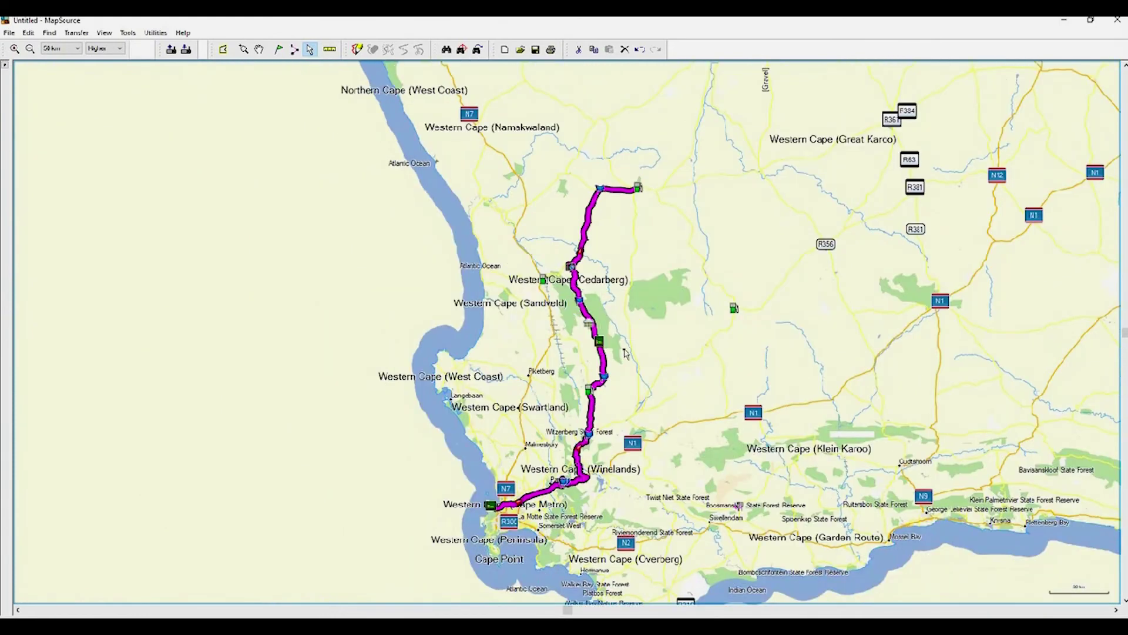
click(626, 352)
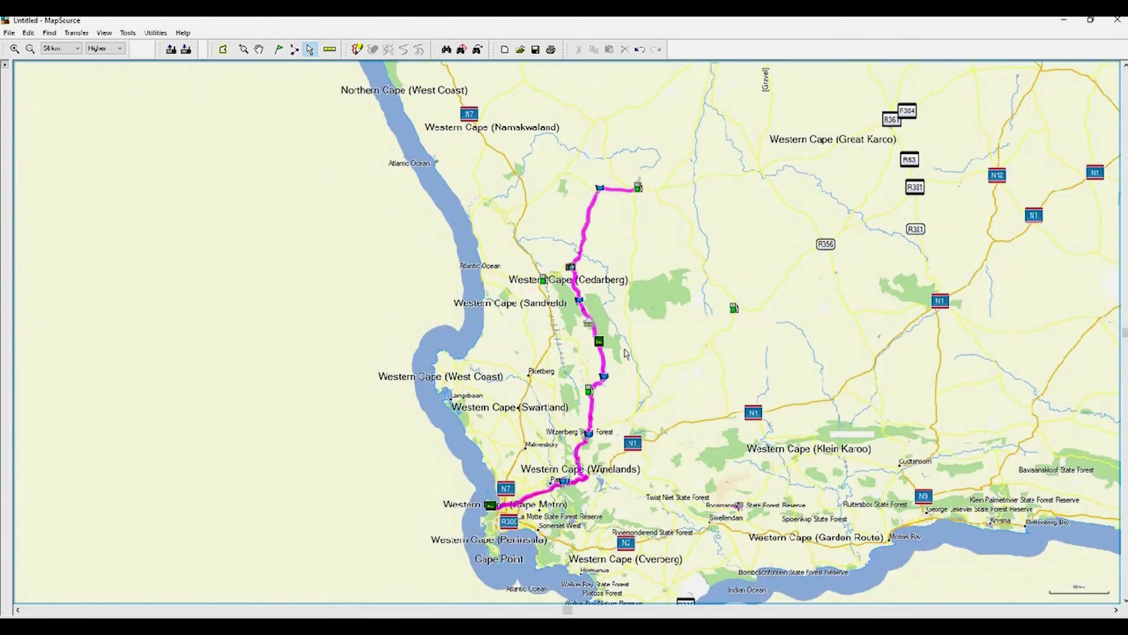
scroll(626, 353, up, 2)
click(295, 50)
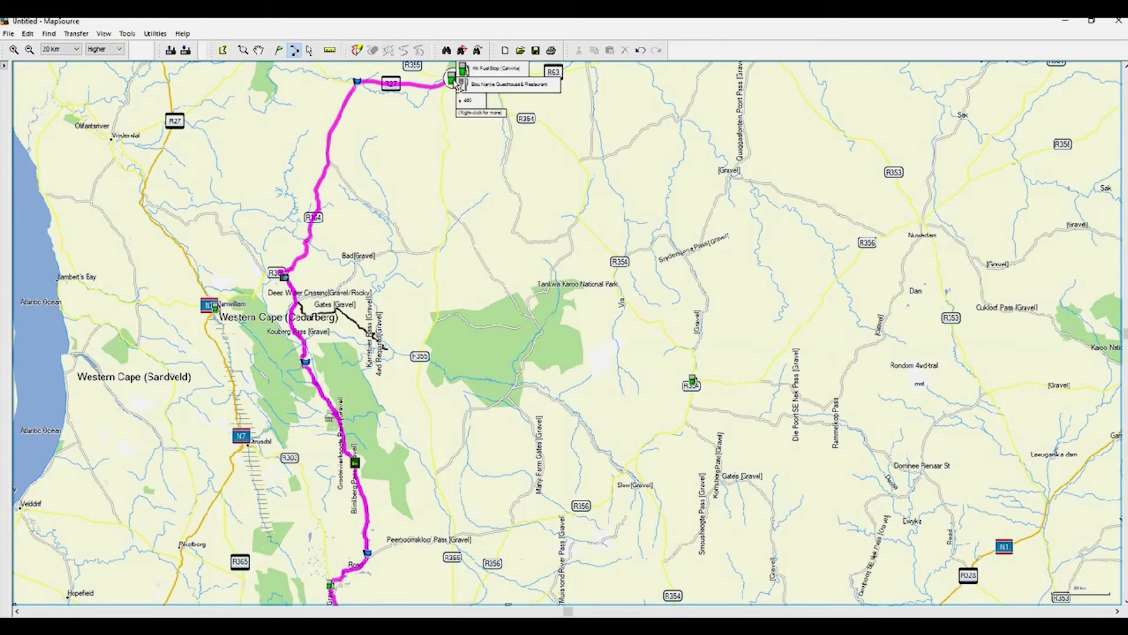
Draw a route from the Calvinia waypoint via Sutherland to the waypoint beside the N1.
click(456, 82)
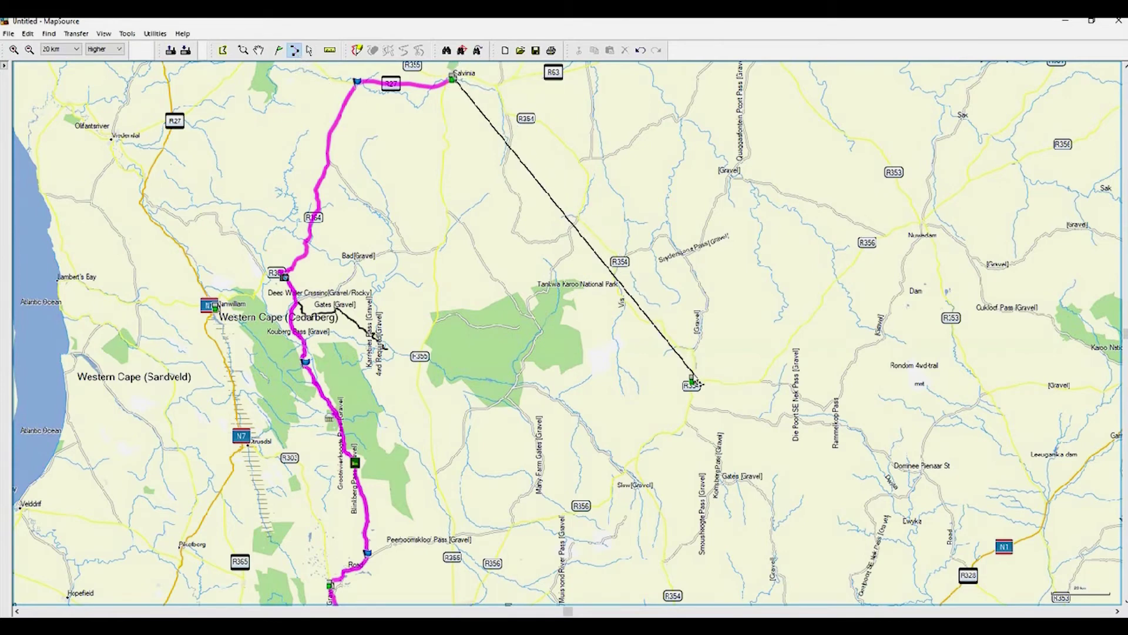
click(693, 381)
scroll(694, 381, down, 2)
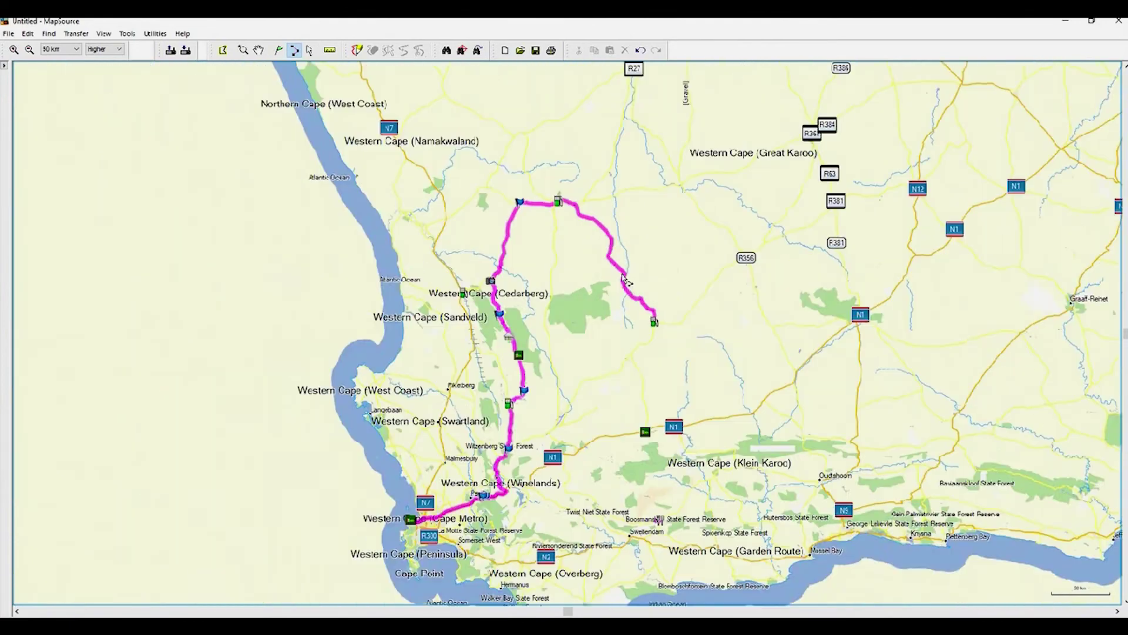
scroll(648, 448, up, 2)
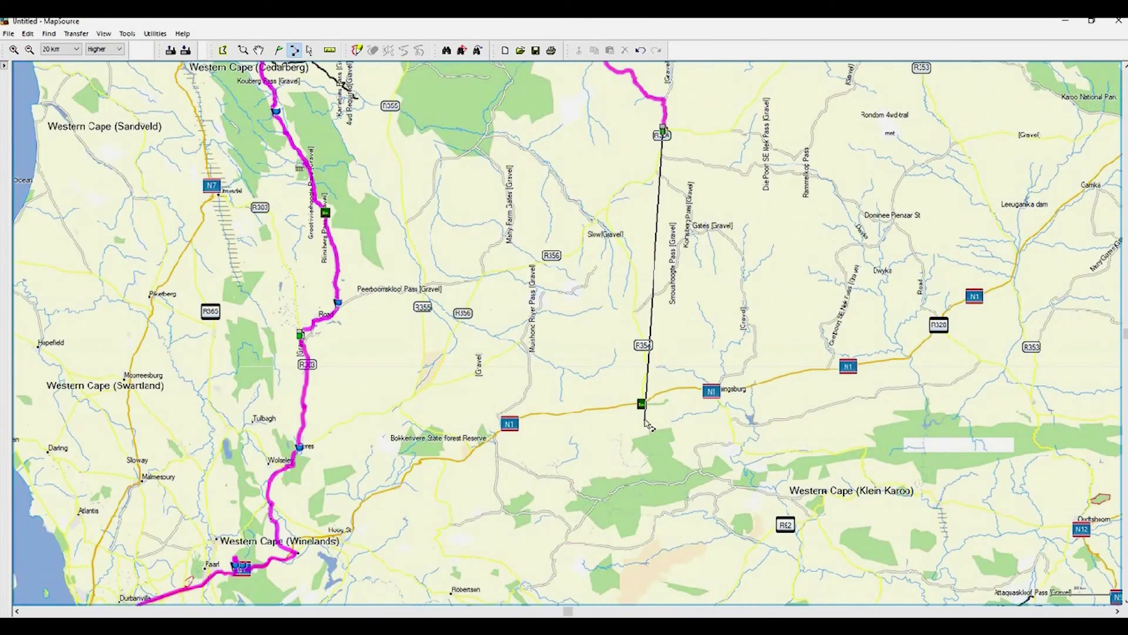
click(644, 405)
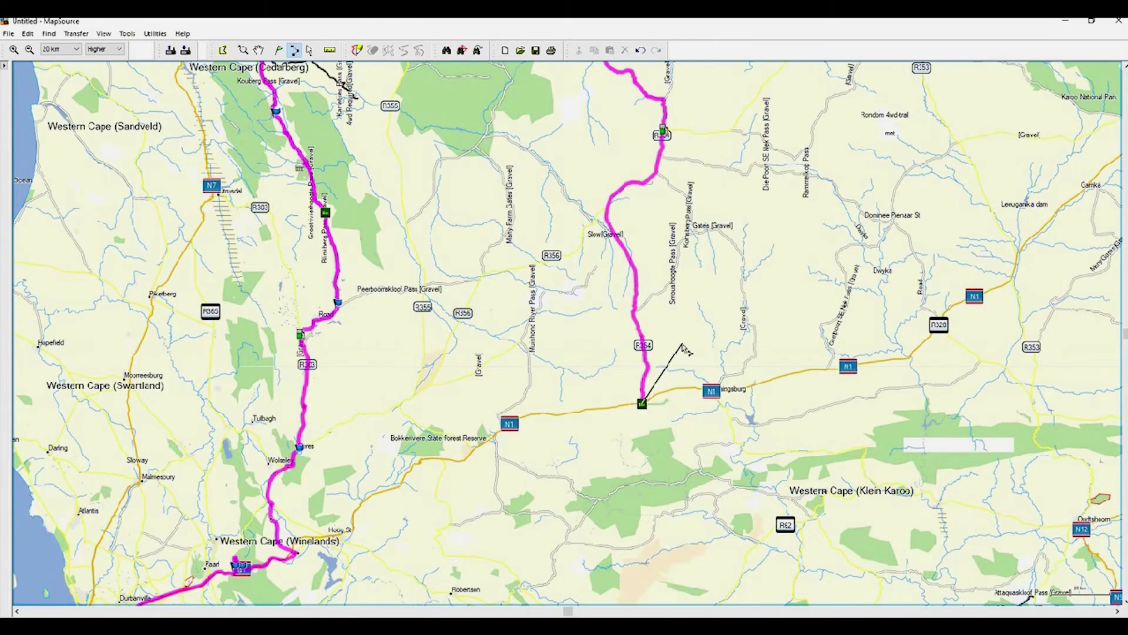
right_click(683, 348)
scroll(590, 425, down, 1)
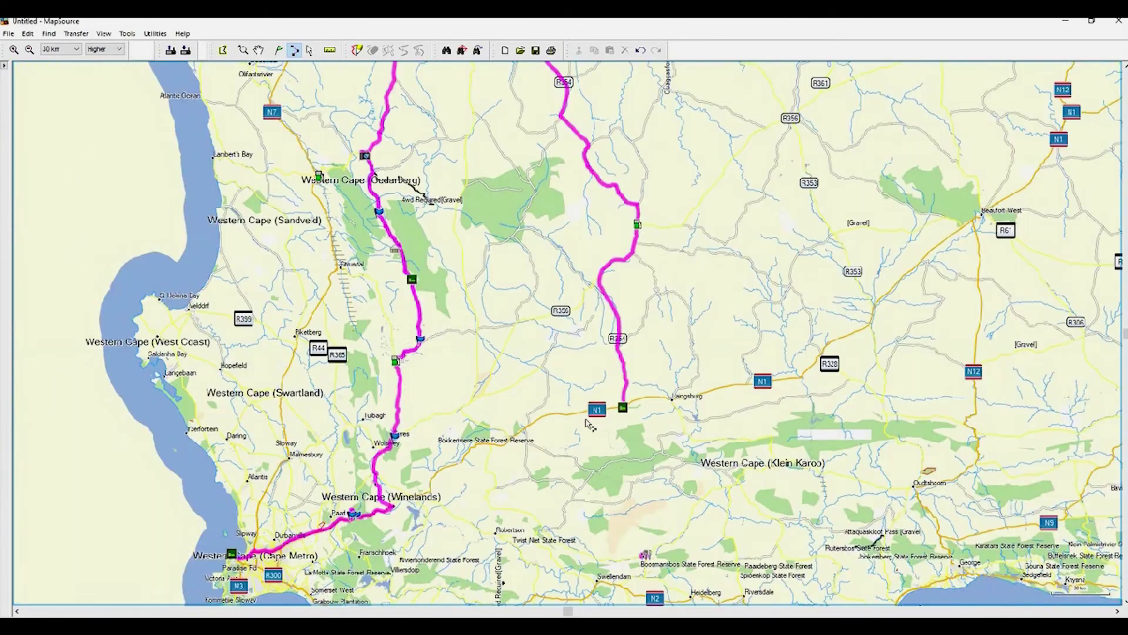
Turn off Autoname on the new route and rename it 'Day 2 - 273km 2h57'.
click(311, 51)
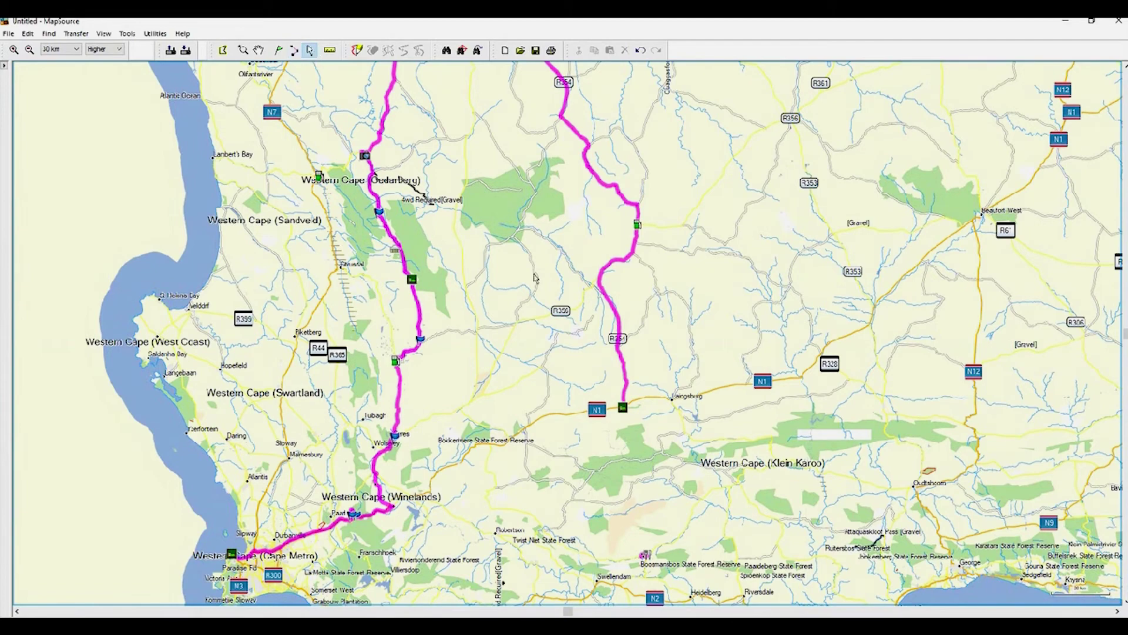
double_click(635, 250)
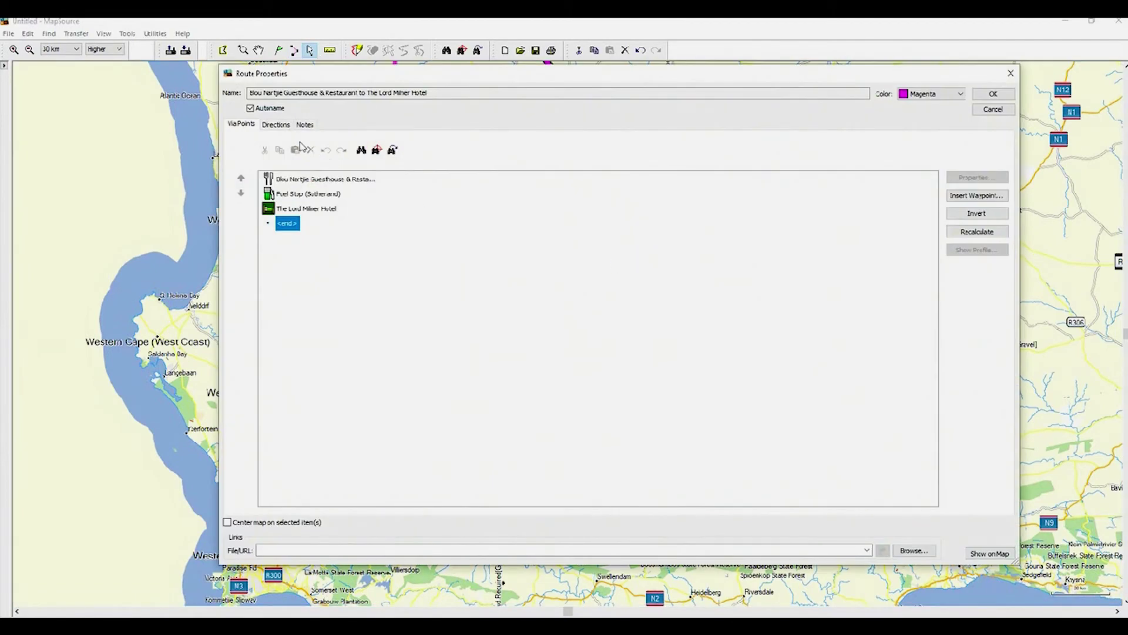
click(284, 126)
scroll(339, 284, right, 1)
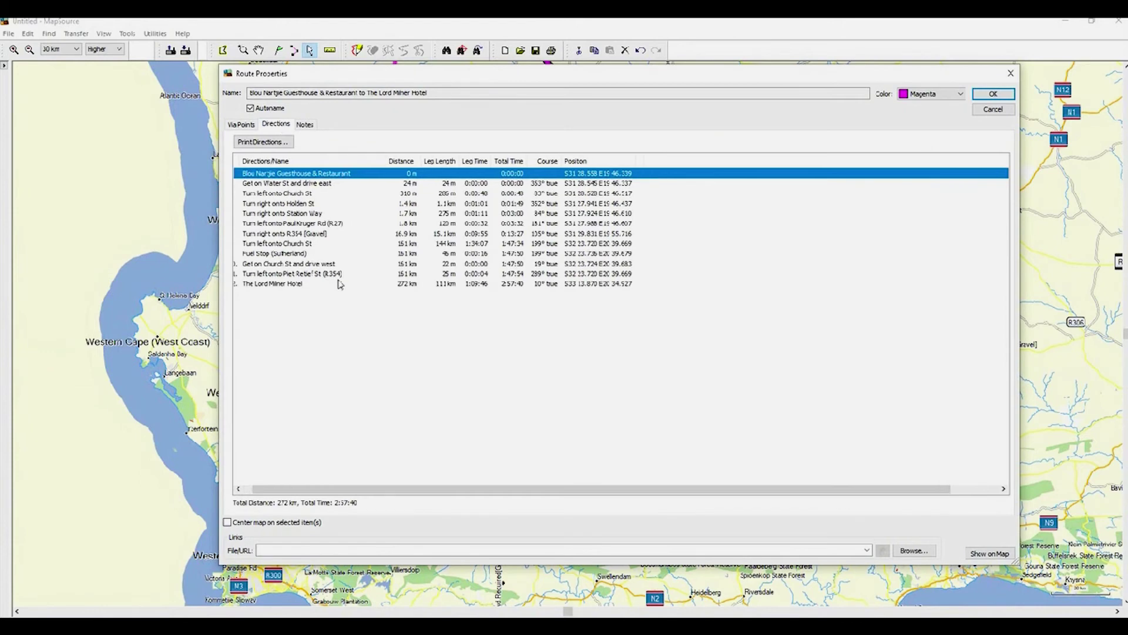
click(251, 108)
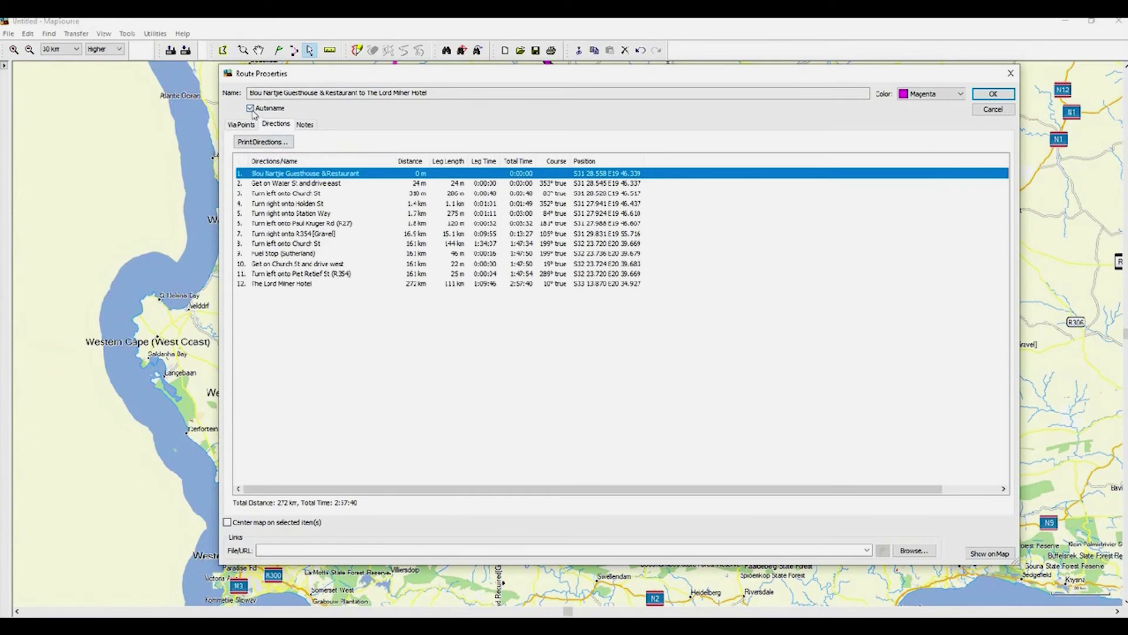
drag(429, 93, 248, 98)
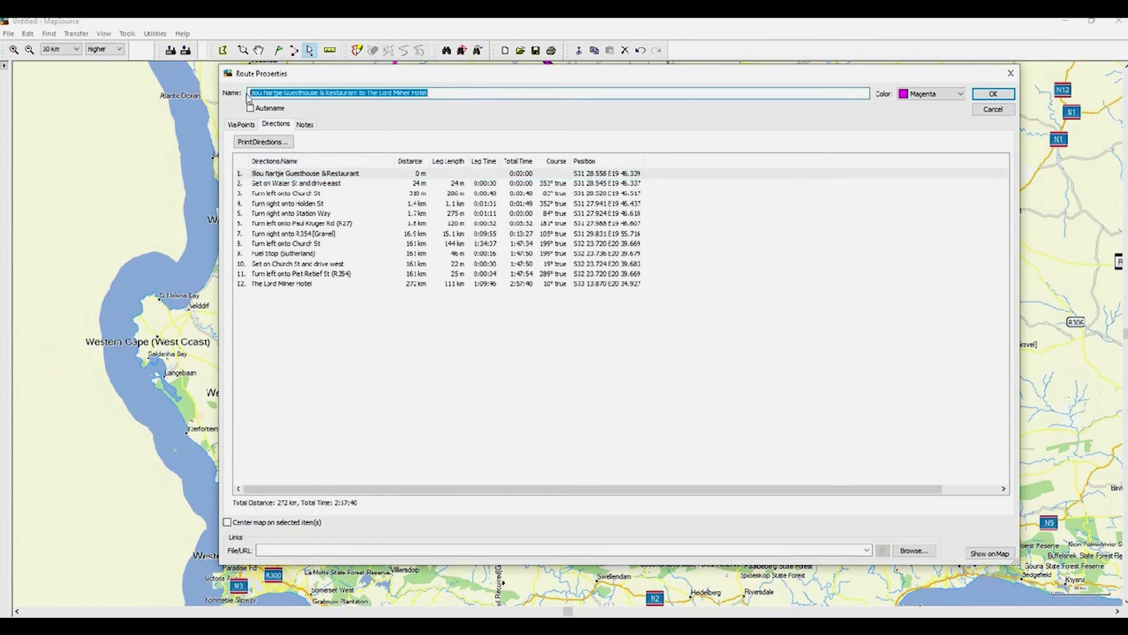
text(Day 2 - 273km 2h57)
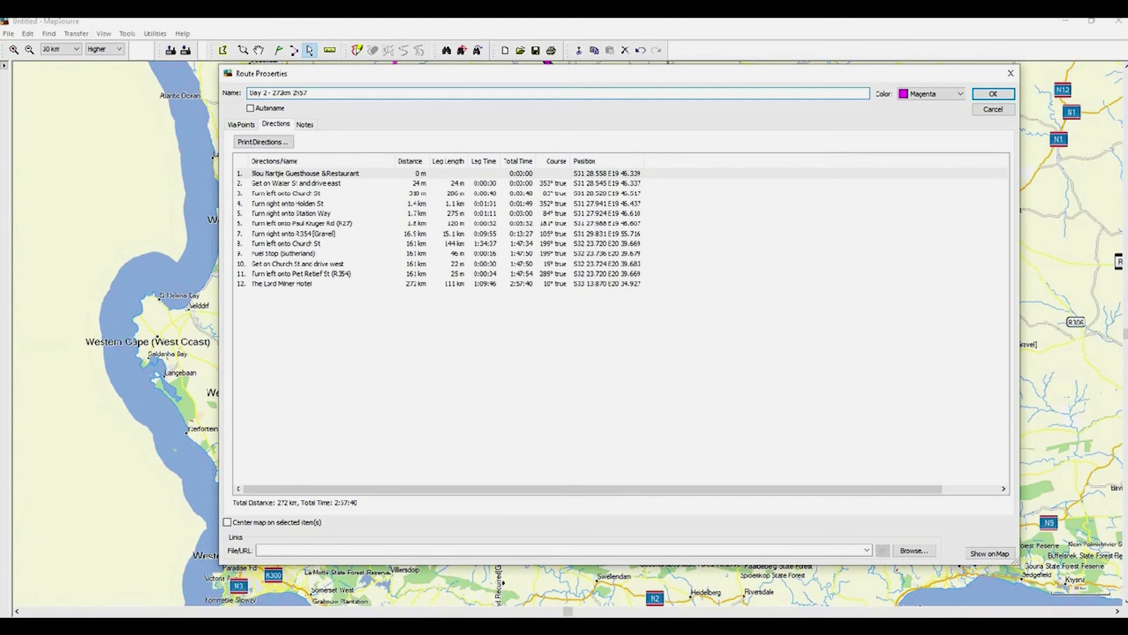
click(980, 98)
click(688, 272)
scroll(617, 345, down, 1)
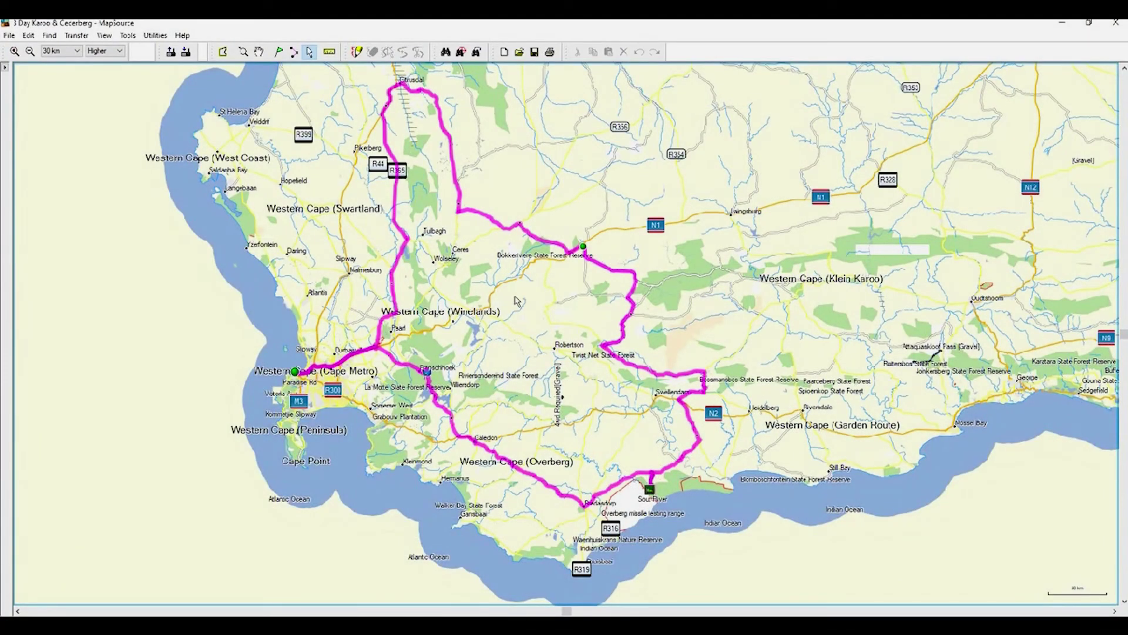
Save the trip in GPX format as '3 Day Karoo & Cederberg.gpx', replacing the existing file.
click(9, 35)
click(28, 88)
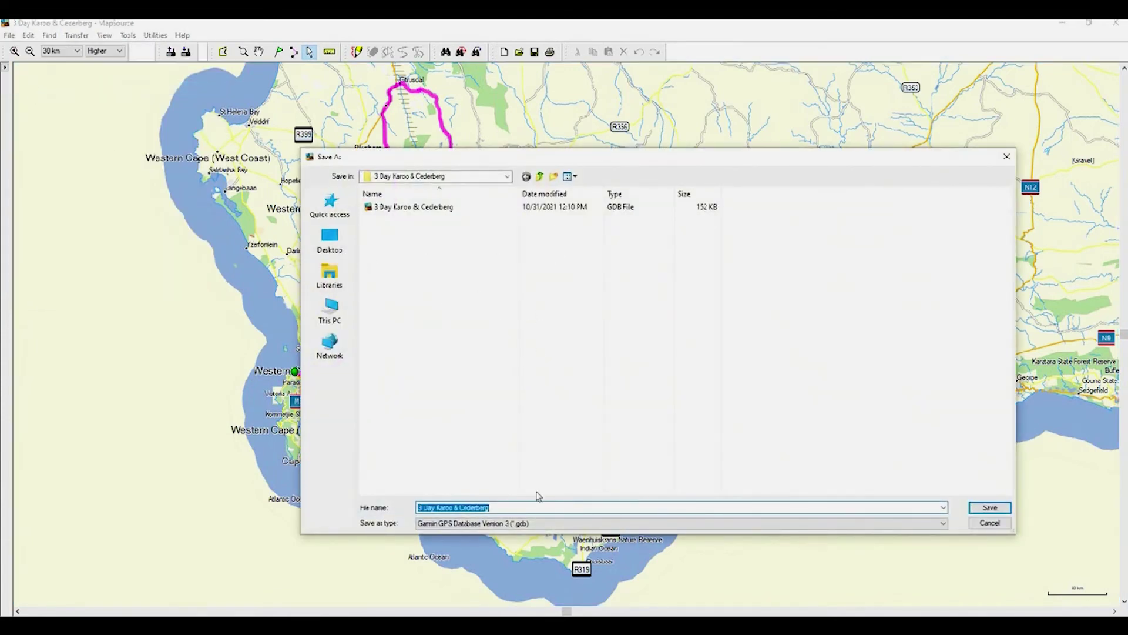
click(535, 525)
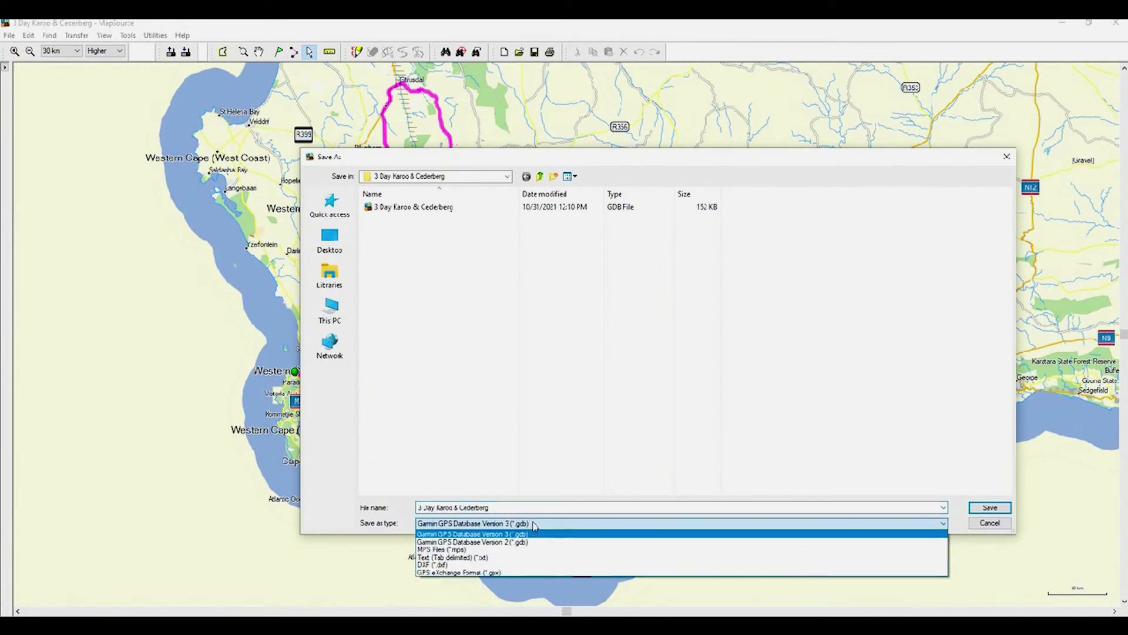
click(513, 573)
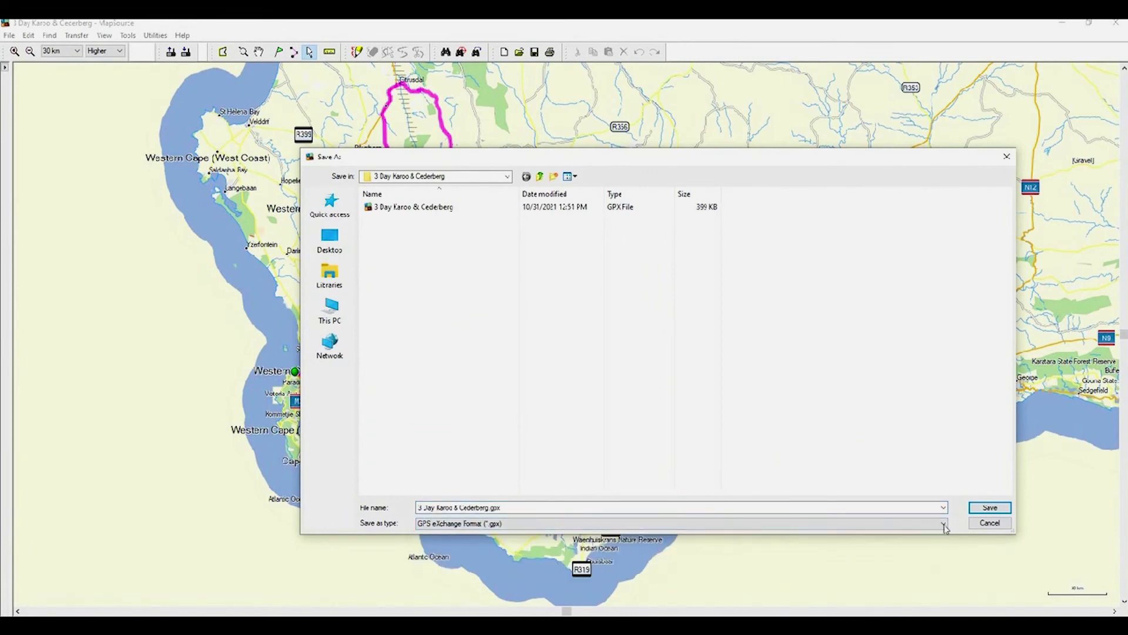
click(989, 507)
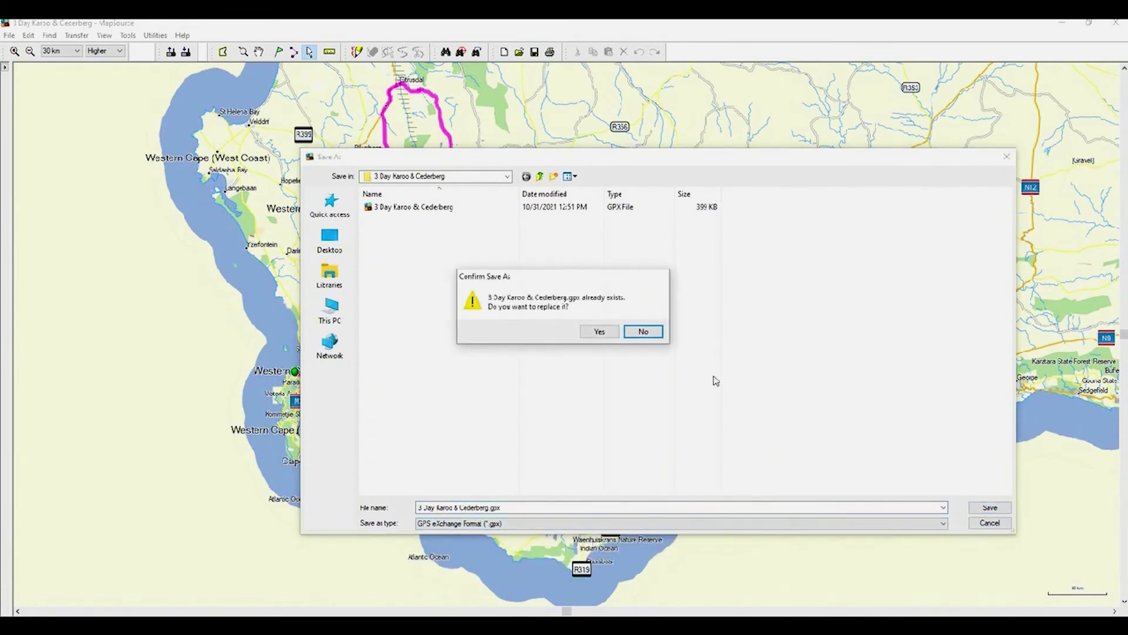
click(603, 332)
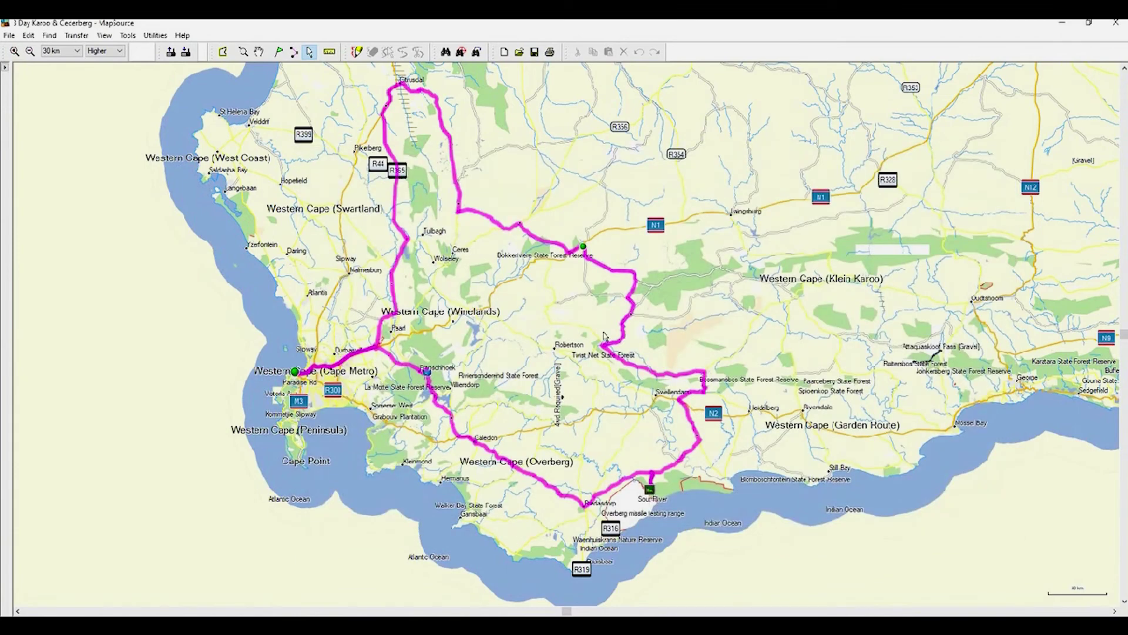
Review the turn-by-turn directions of the Day 1, Day 2 and Day 3 routes.
double_click(530, 477)
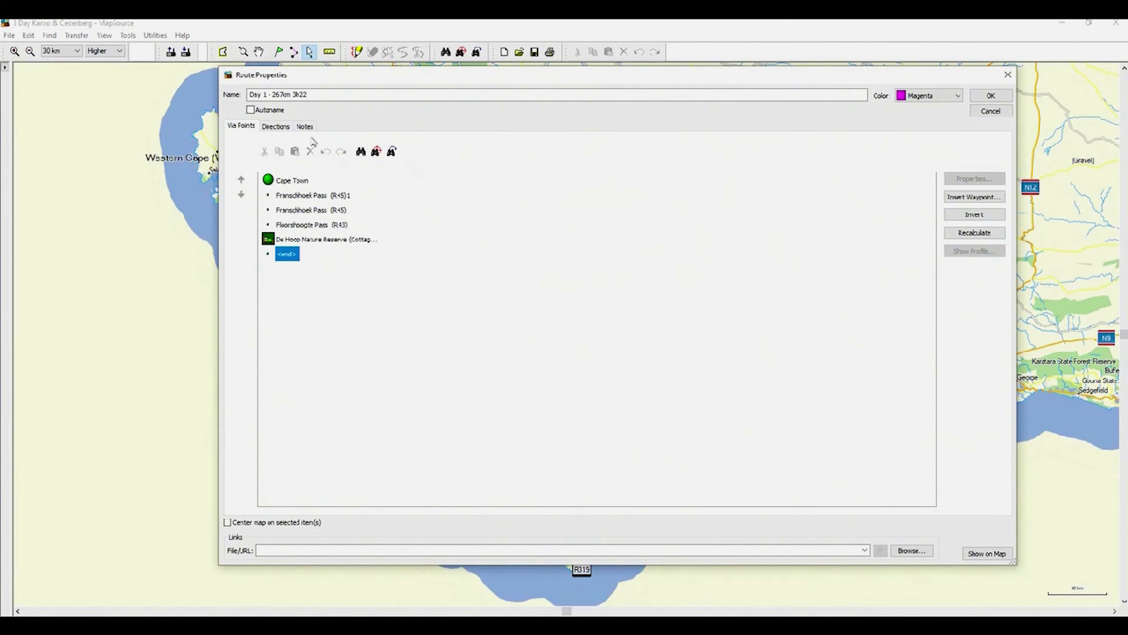
click(280, 126)
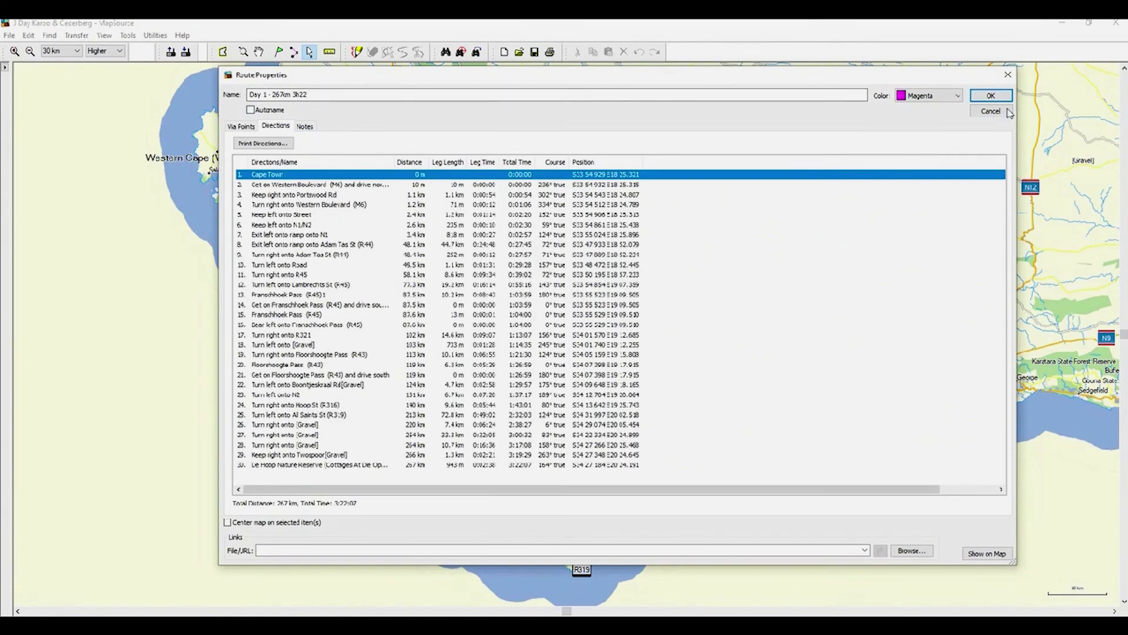
click(991, 95)
double_click(696, 444)
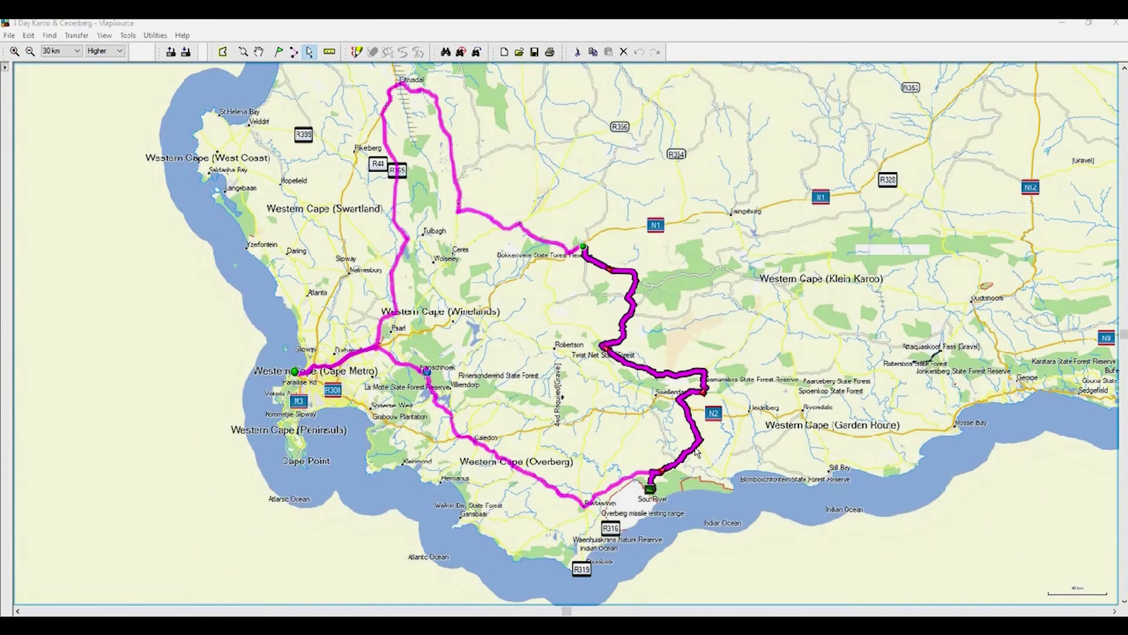
click(288, 128)
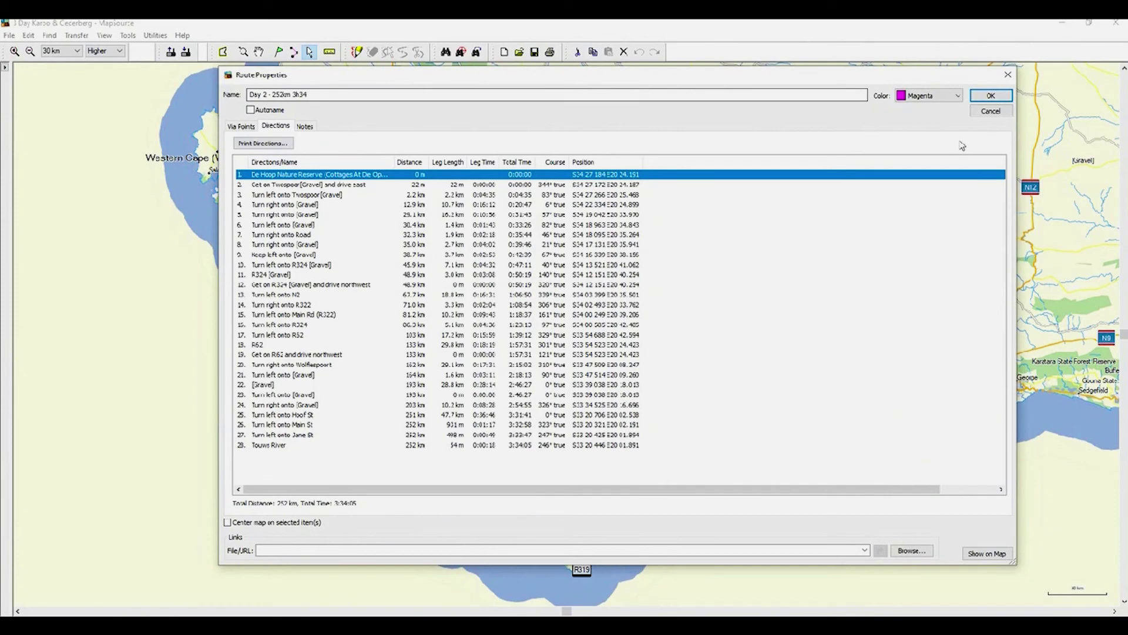
click(989, 100)
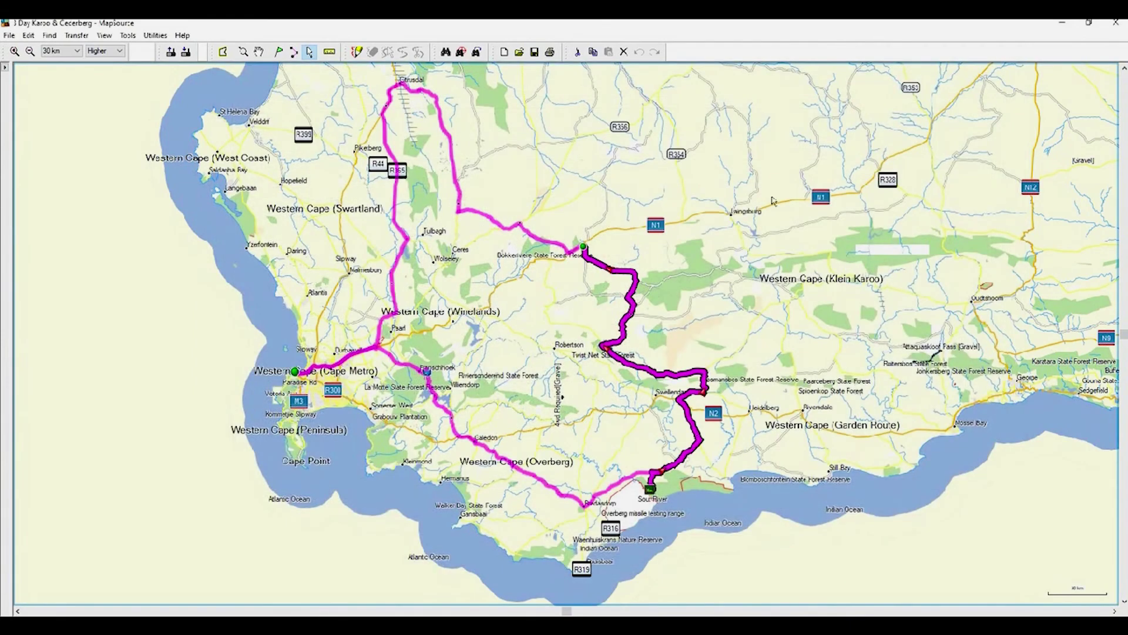
double_click(537, 249)
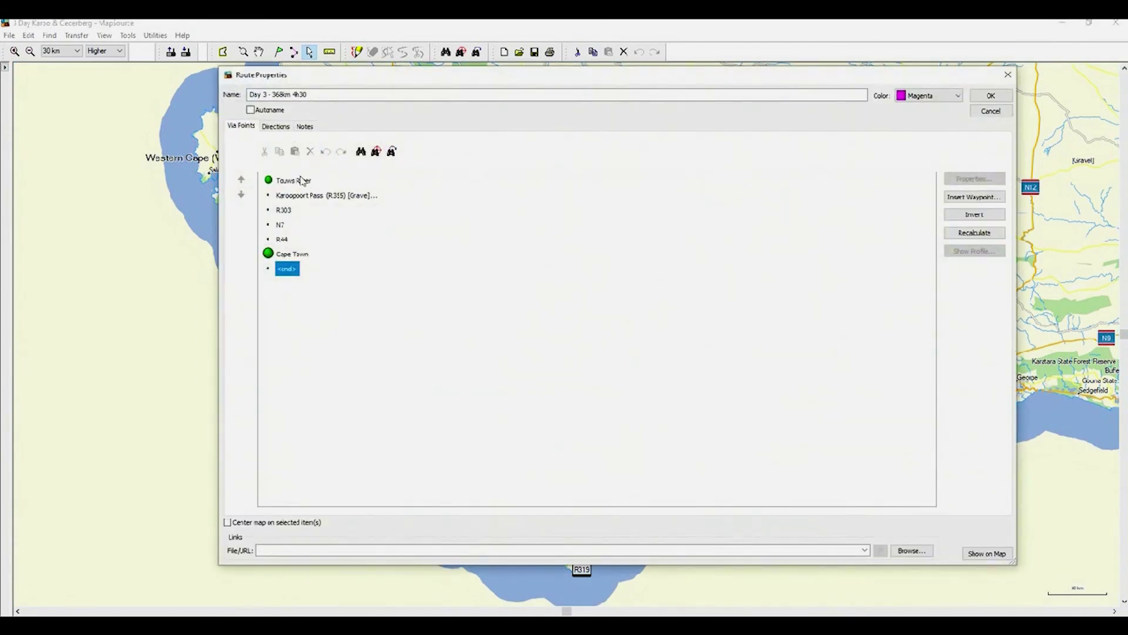
click(282, 127)
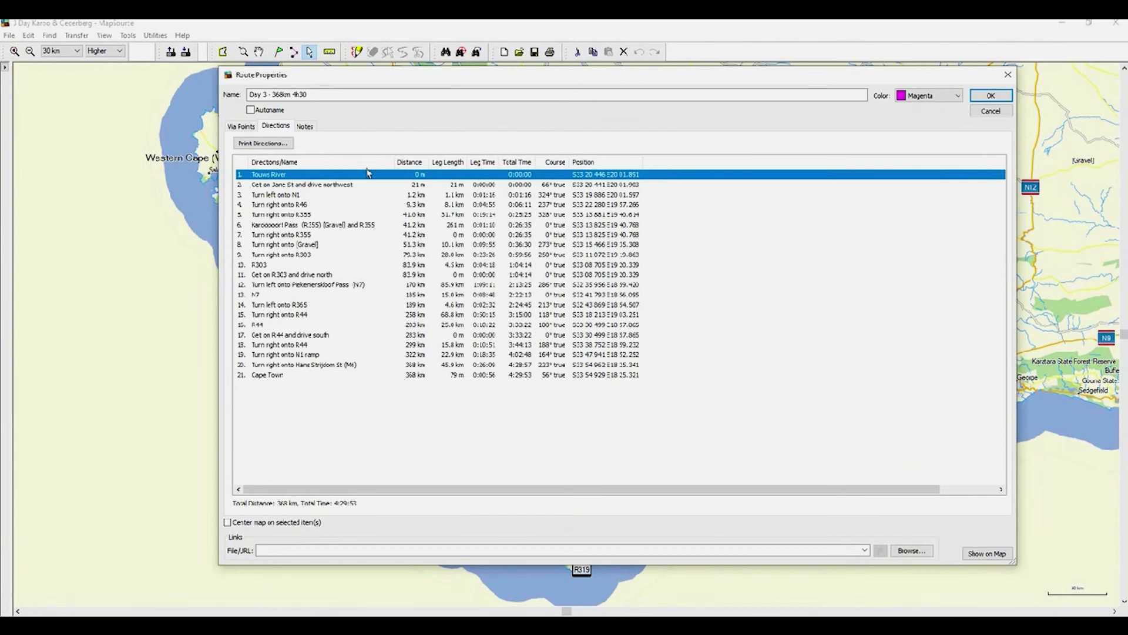
click(987, 97)
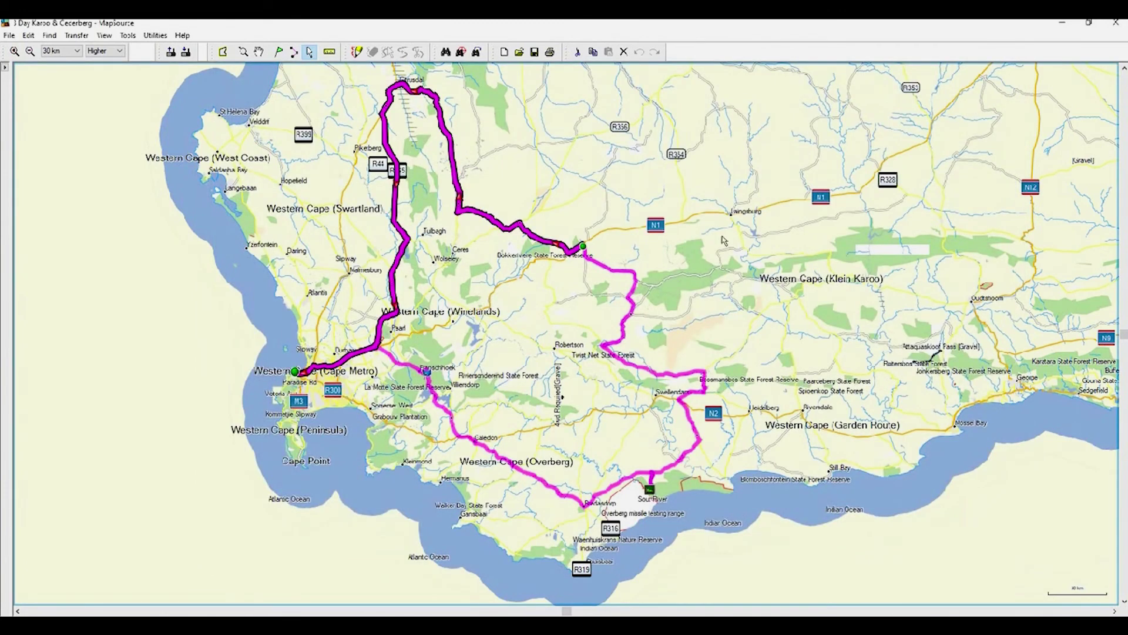
Select the whole three-route loop, clear the selection, and bring up the Transfer menu.
click(614, 235)
drag(130, 70, 778, 557)
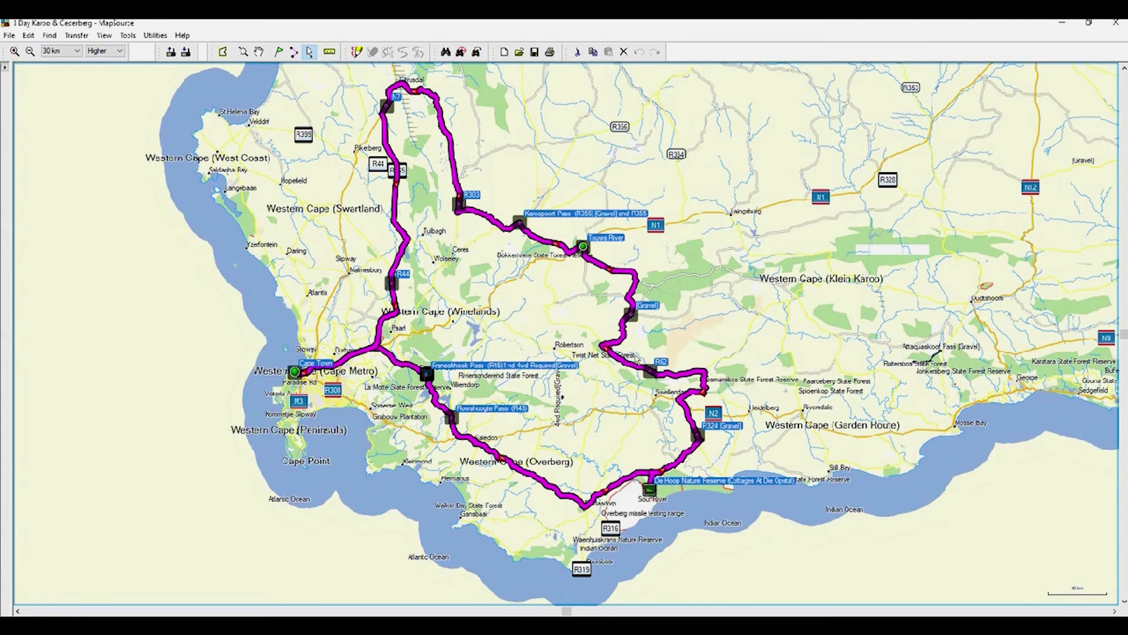
click(645, 352)
click(86, 37)
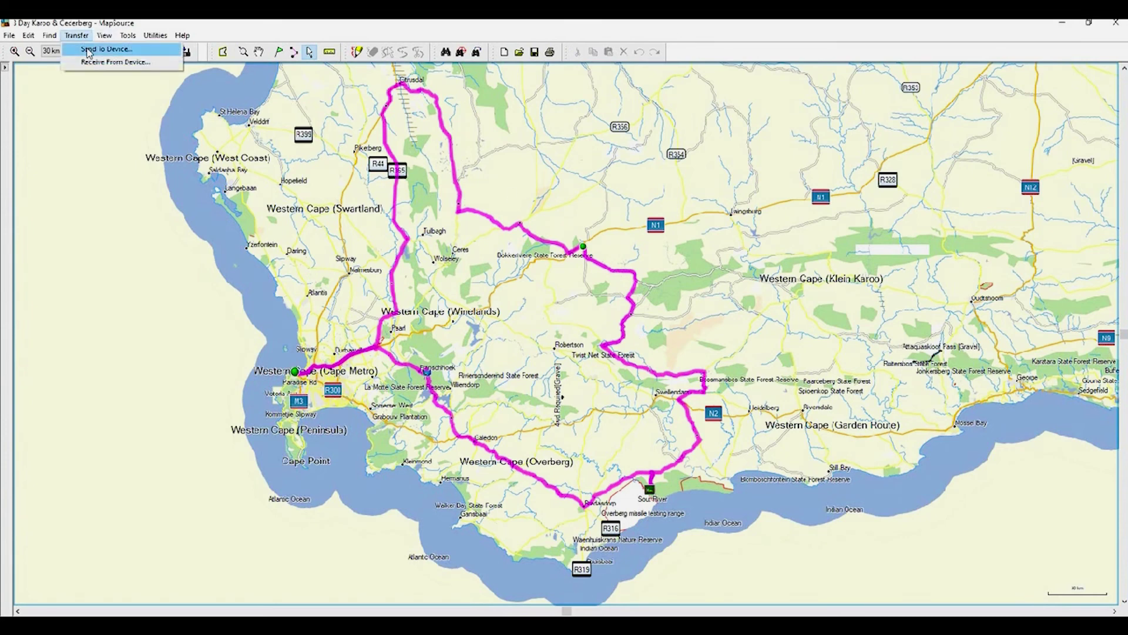
Send the routes and waypoints to the Montana 680 GPS and acknowledge the successful transfer.
click(88, 50)
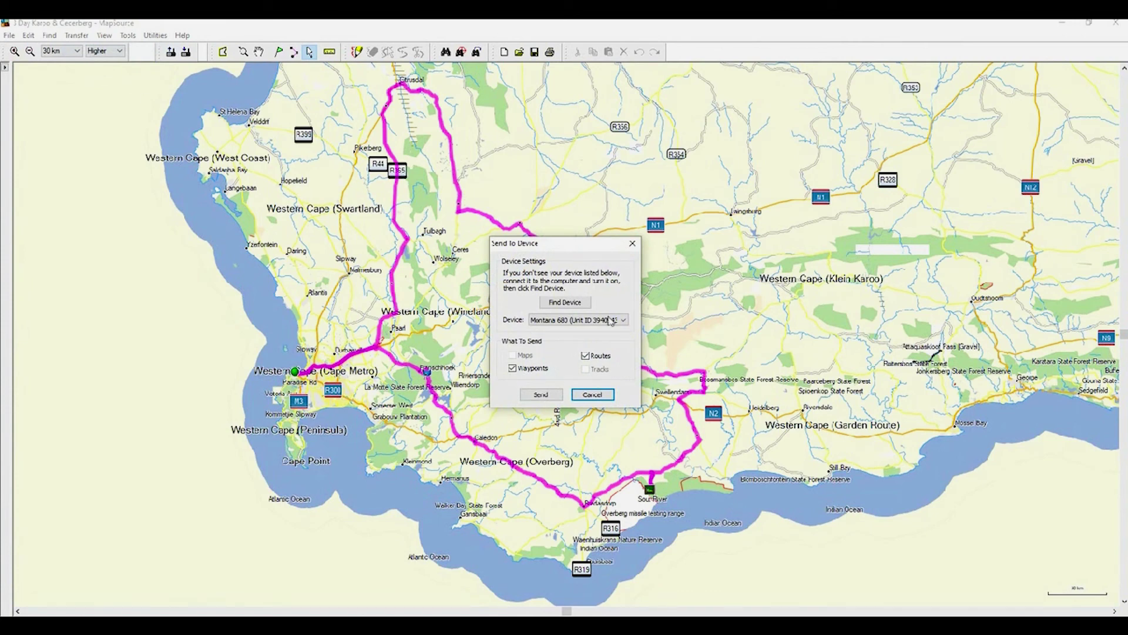
click(565, 321)
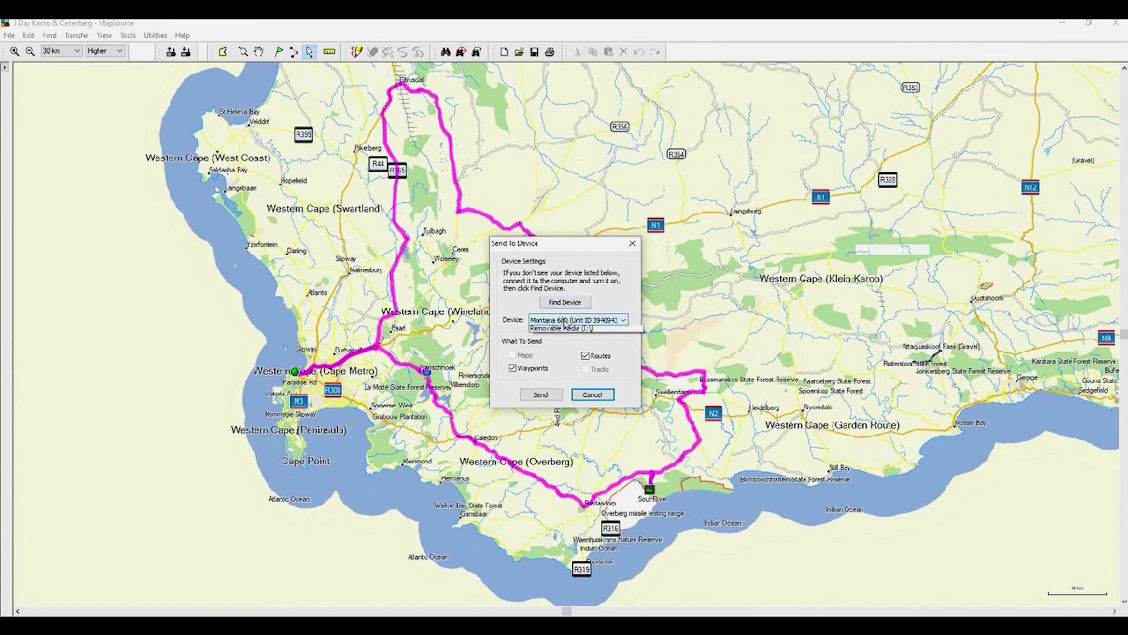
click(569, 307)
click(570, 307)
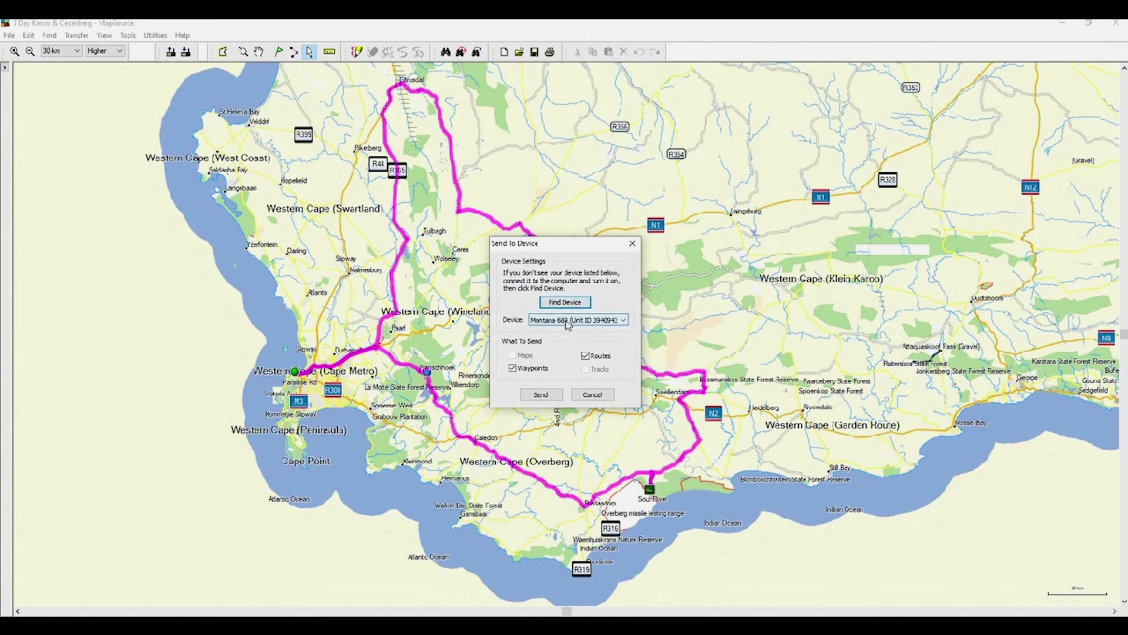
click(568, 321)
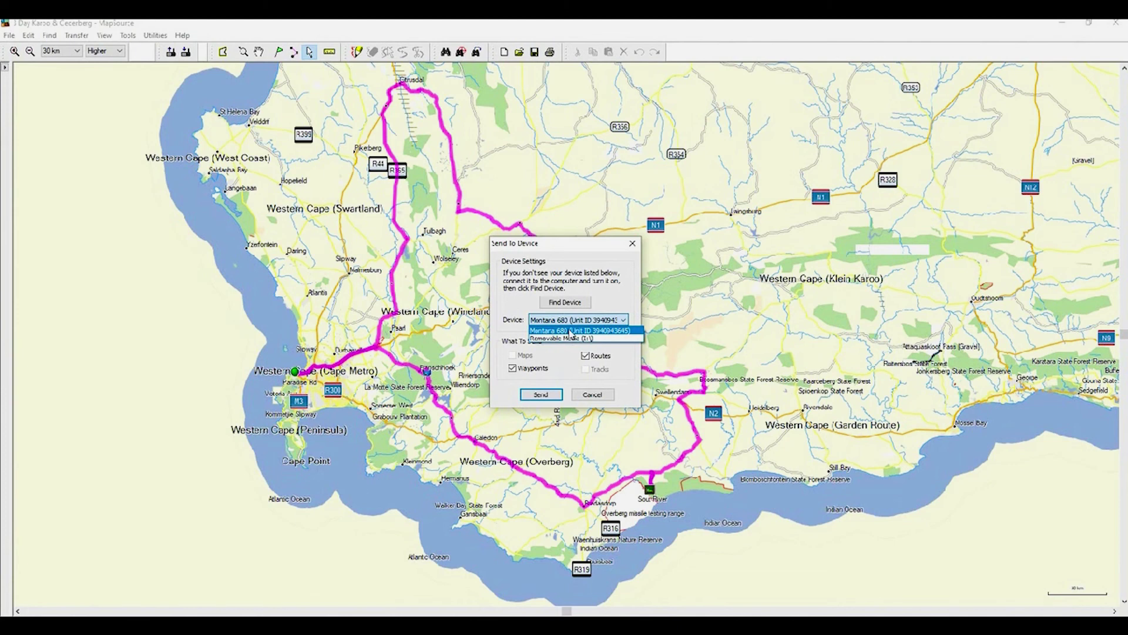
click(570, 331)
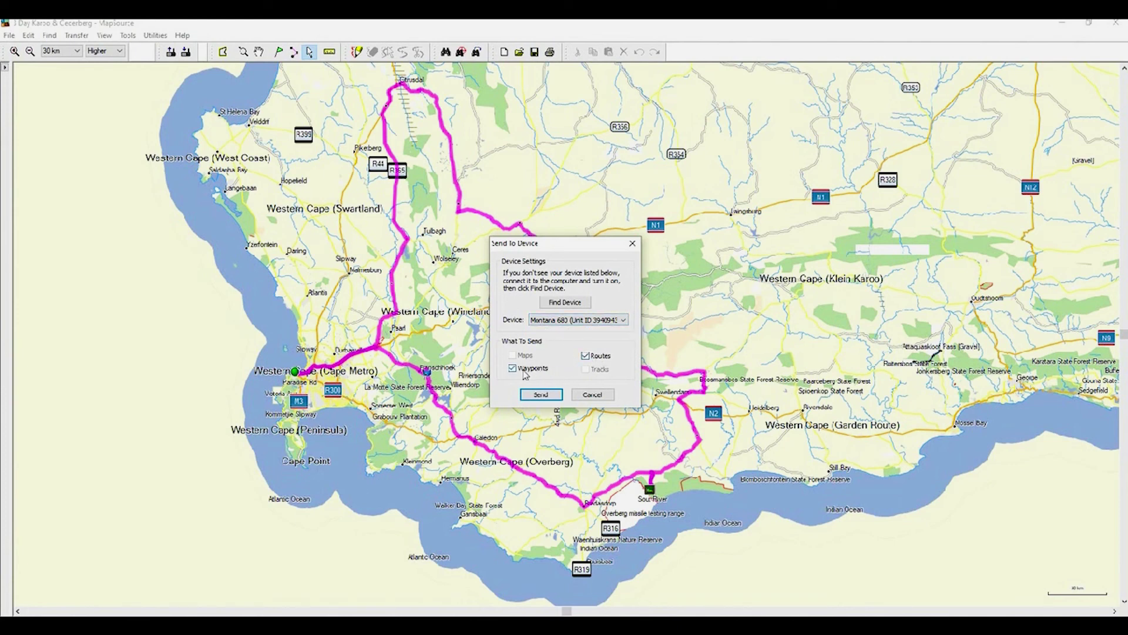
click(549, 393)
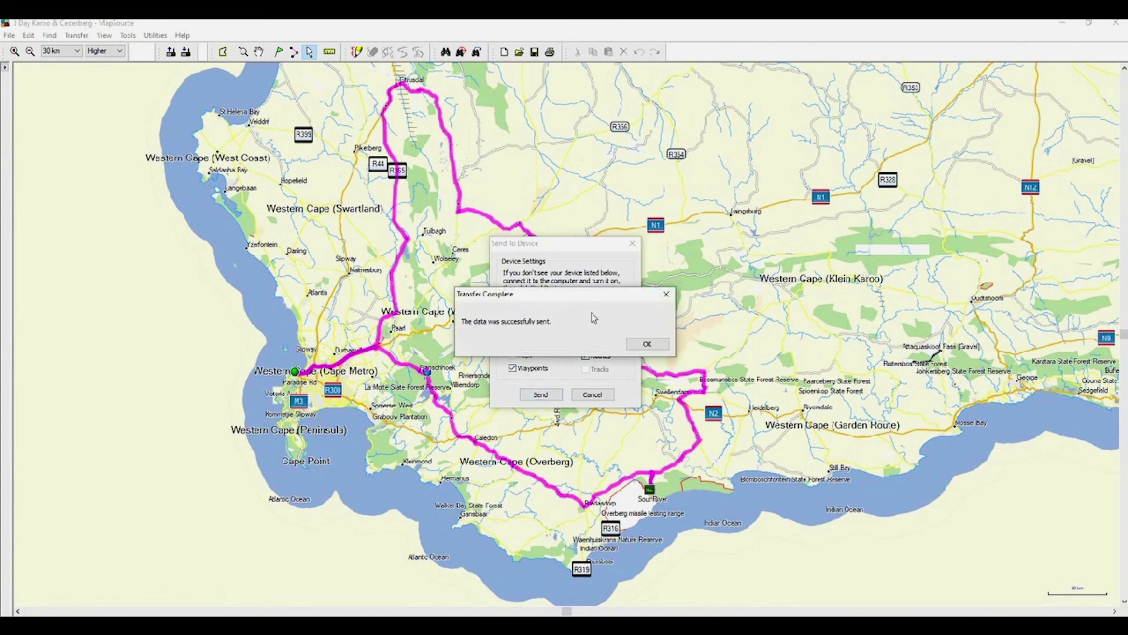
click(645, 344)
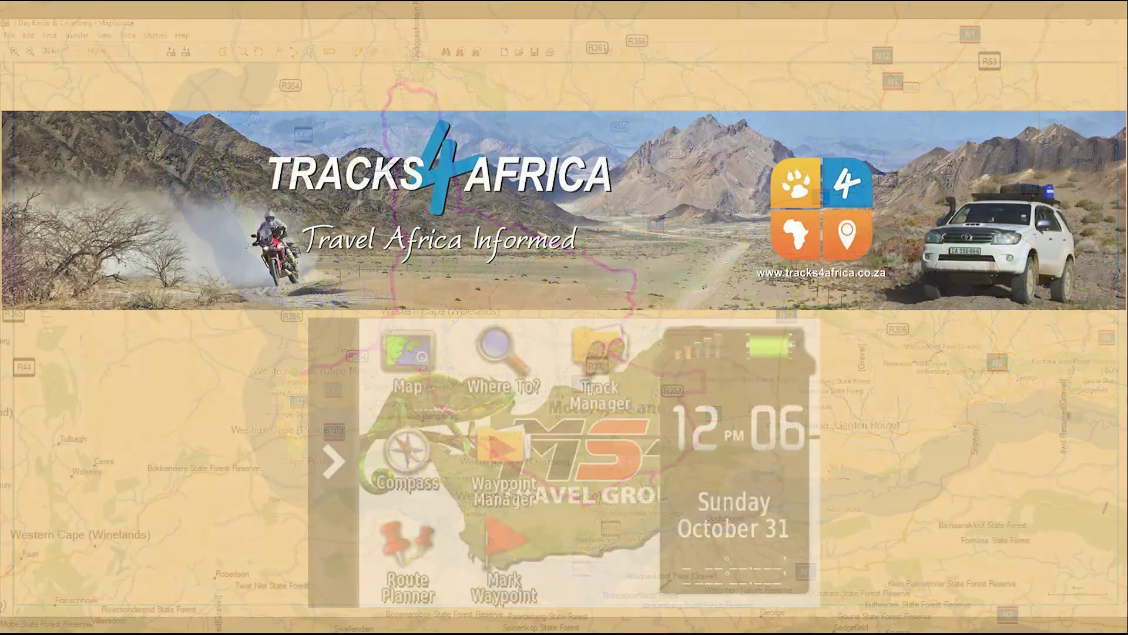